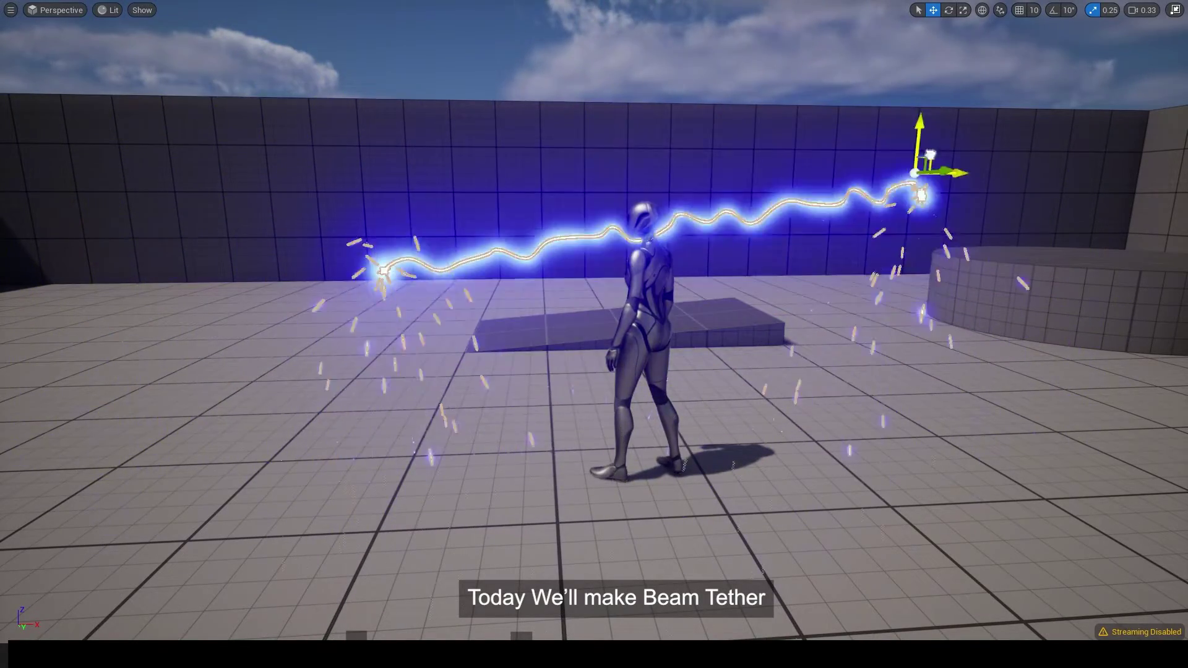
Step: Move the finished beam tether's end point in the level and view the effect from another angle
{"action": "left_click_drag", "start_coordinate": [929, 156], "coordinate": [953, 145]}
{"action": "right_click_drag", "start_coordinate": [953, 145], "coordinate": [1052, 179]}
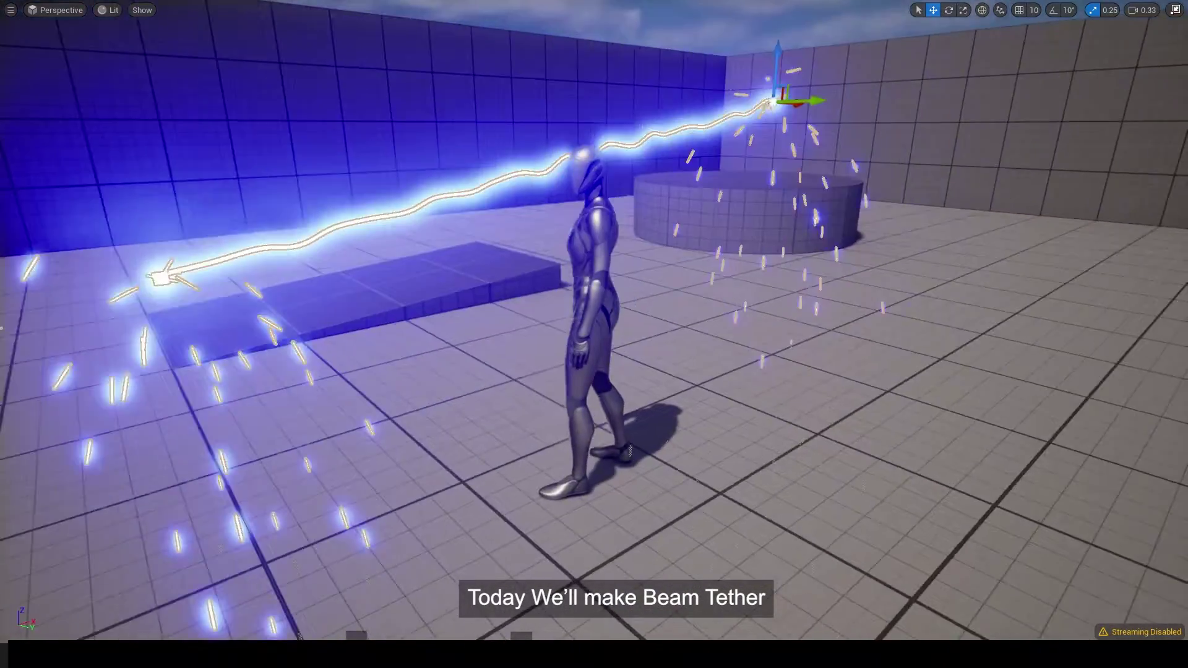
Step: Create a new empty Niagara system in the NewFolder folder under tetherBeam
{"action": "right_click", "coordinate": [422, 474]}
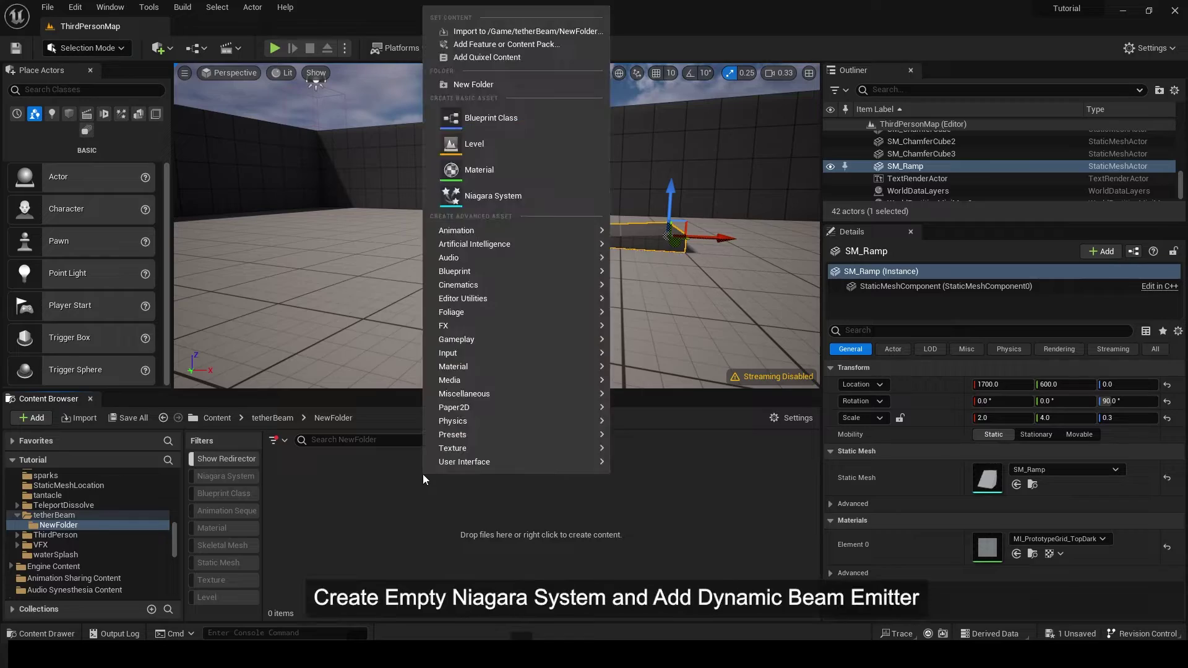
{"action": "left_click", "coordinate": [531, 196]}
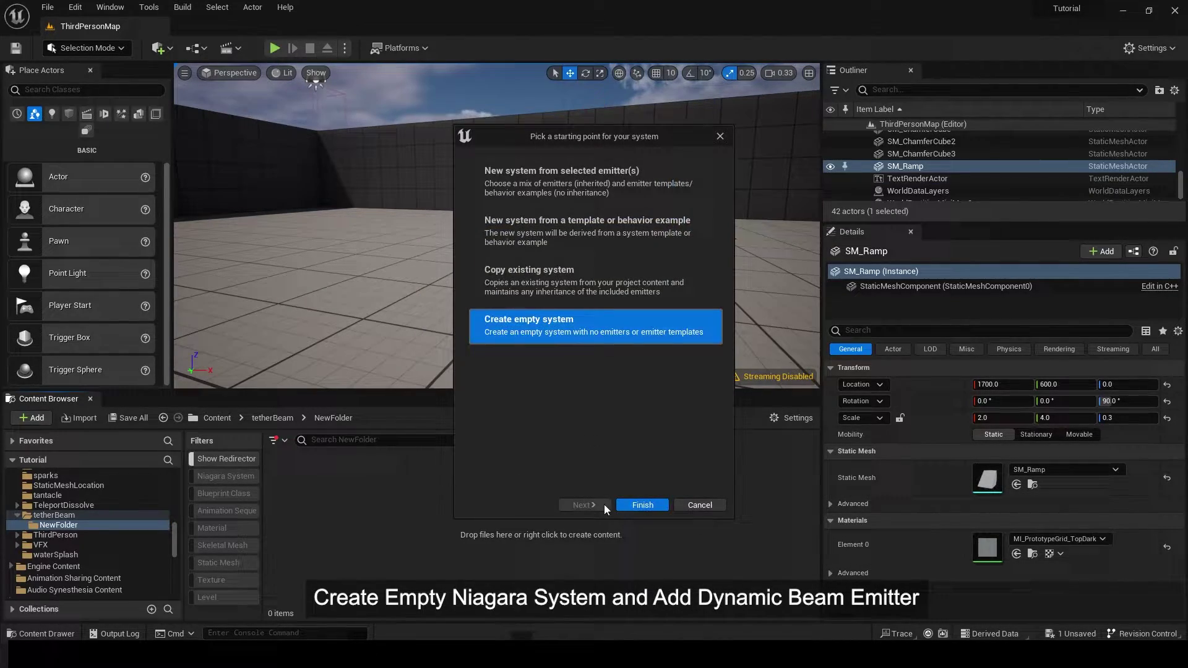
{"action": "left_click", "coordinate": [641, 505]}
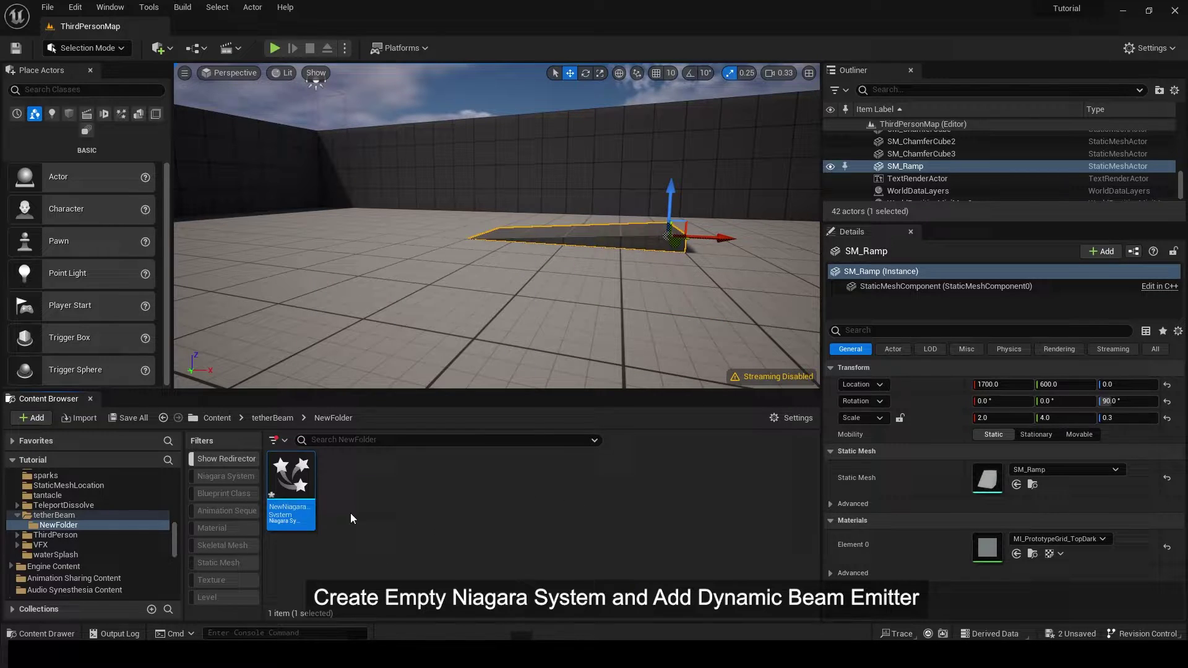
Step: Open NewNiagaraSystem for editing and add a Dynamic Beam emitter to it
{"action": "double_click", "coordinate": [288, 510]}
{"action": "left_click_drag", "start_coordinate": [447, 48], "coordinate": [263, 29]}
{"action": "right_click_drag", "start_coordinate": [481, 220], "coordinate": [455, 87]}
{"action": "right_click", "coordinate": [515, 154]}
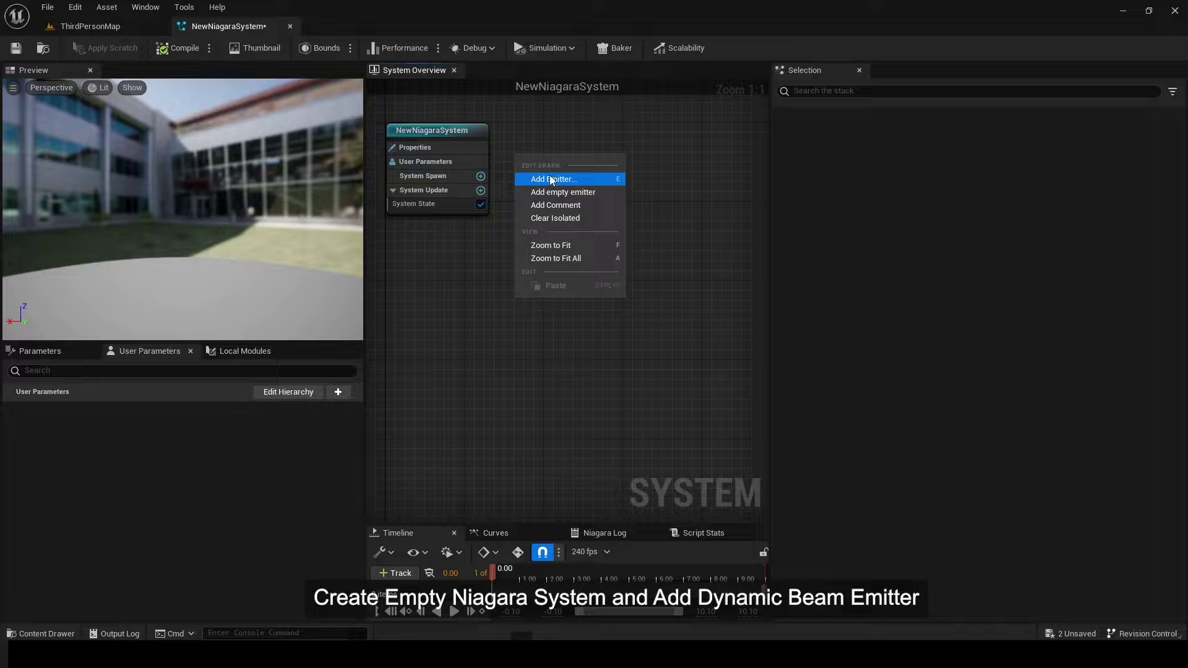
{"action": "left_click", "coordinate": [550, 176]}
{"action": "double_click", "coordinate": [625, 366]}
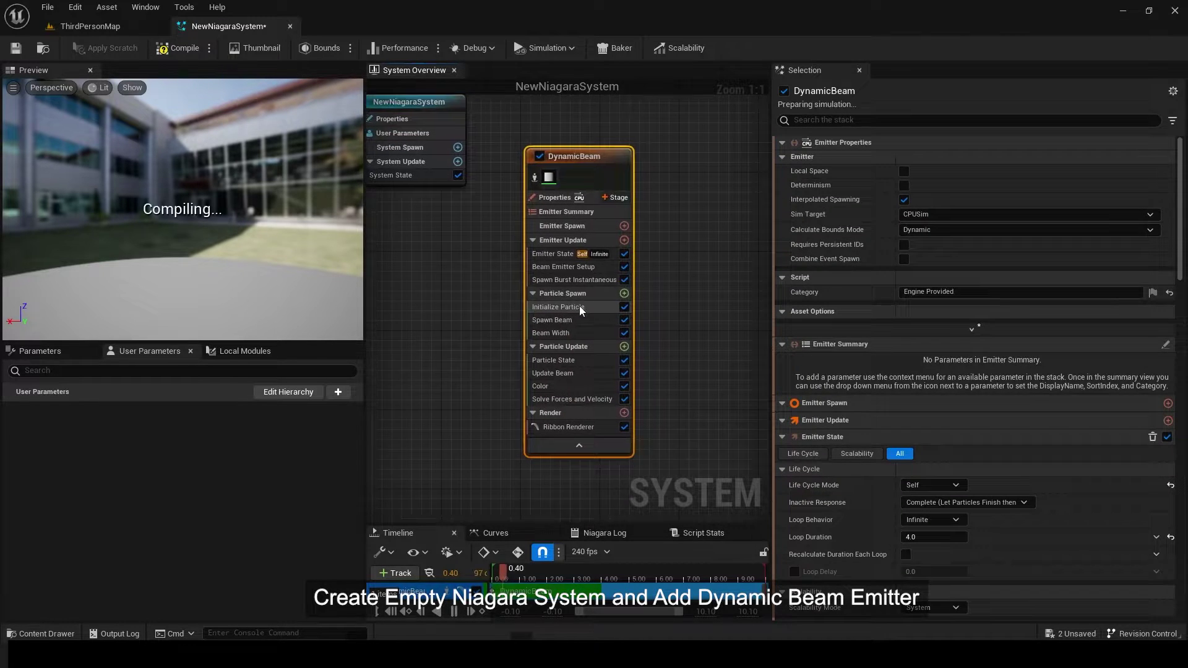
Step: Assign the M_SimpleBeam material to the Ribbon Renderer and apply the curve template peaking at 0.5 to the Beam Width
{"action": "left_click", "coordinate": [593, 452]}
{"action": "left_click", "coordinate": [956, 178]}
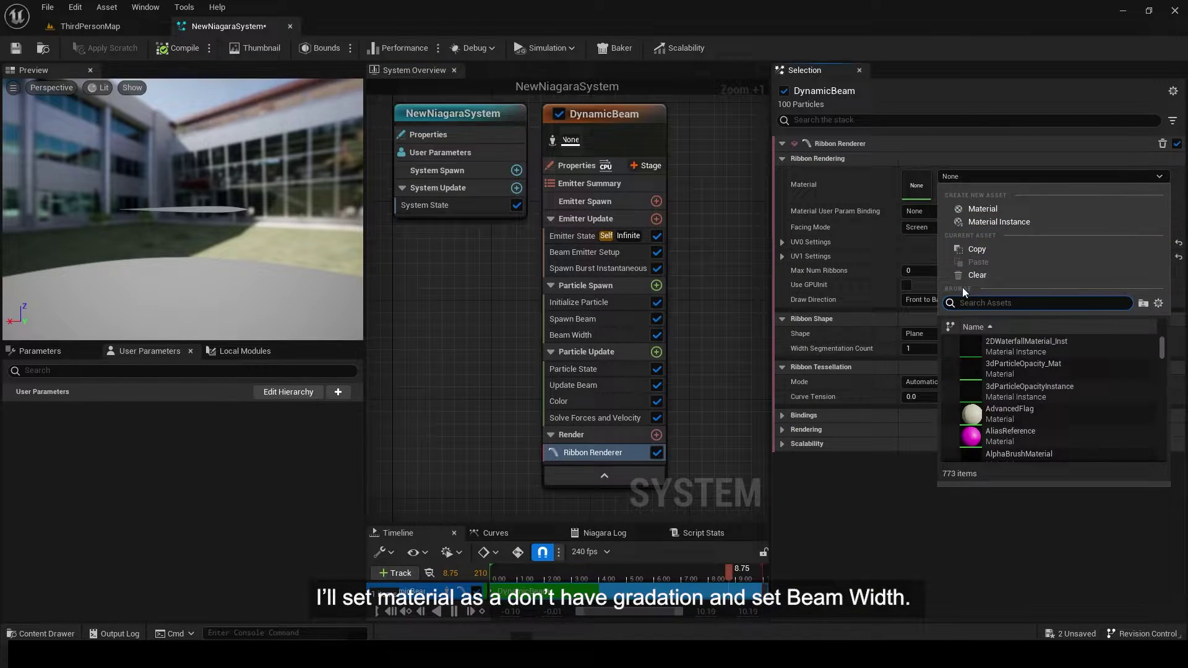
{"action": "type", "text": "beam"}
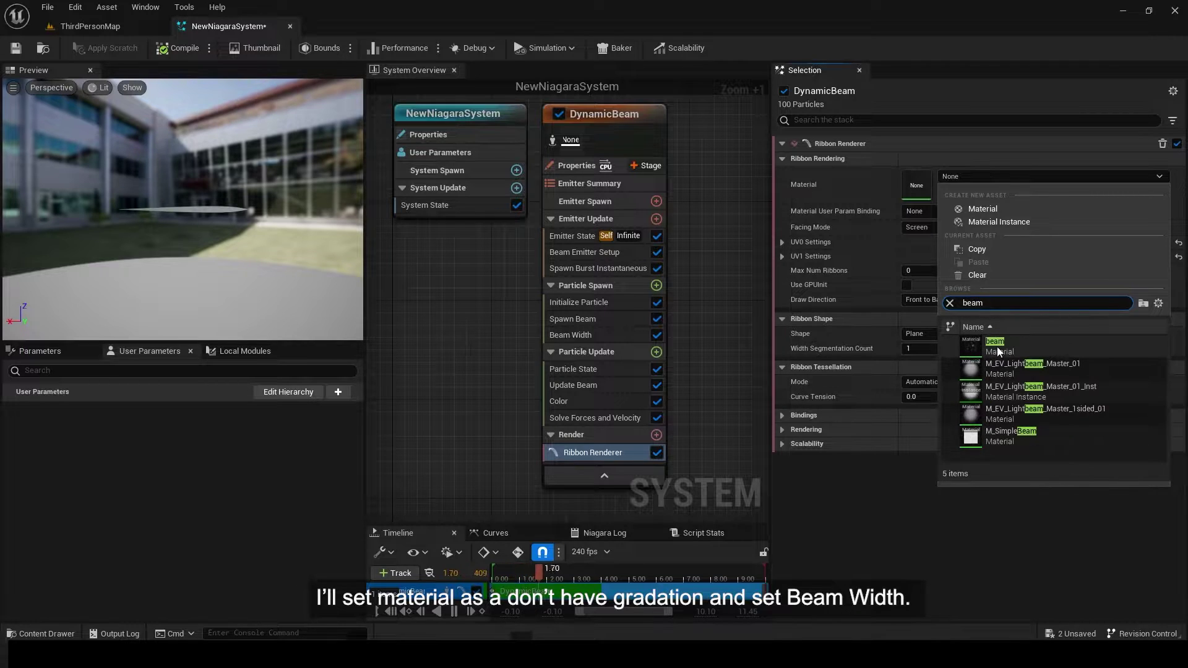
{"action": "left_click", "coordinate": [1002, 435]}
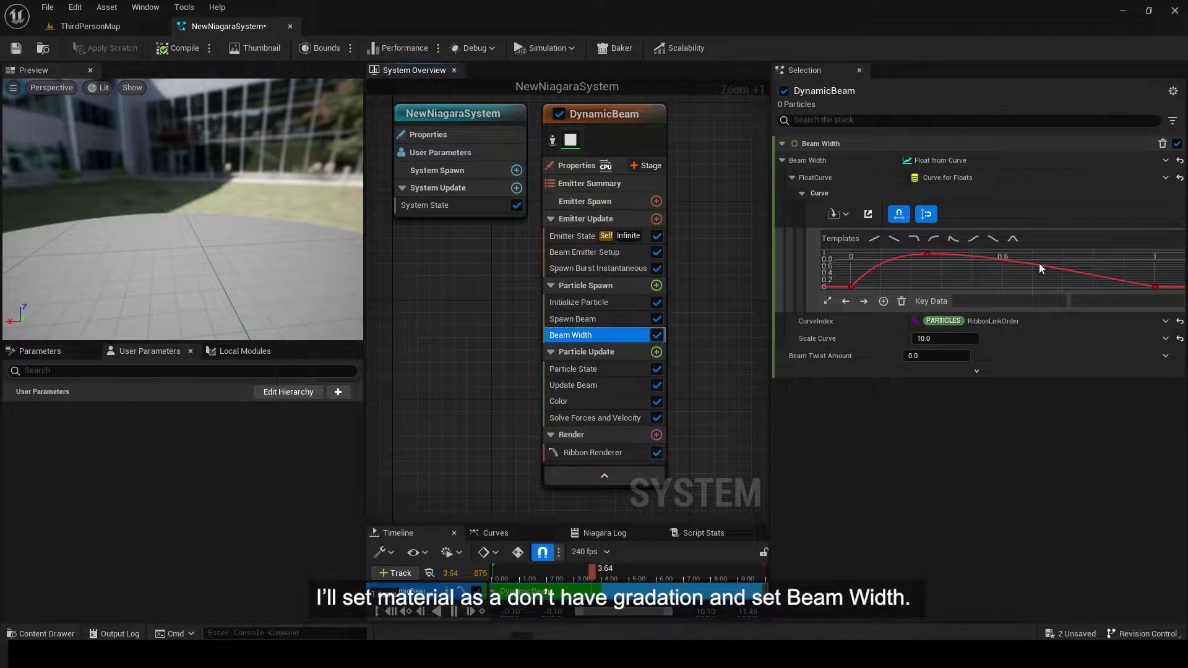
{"action": "left_click", "coordinate": [1013, 240]}
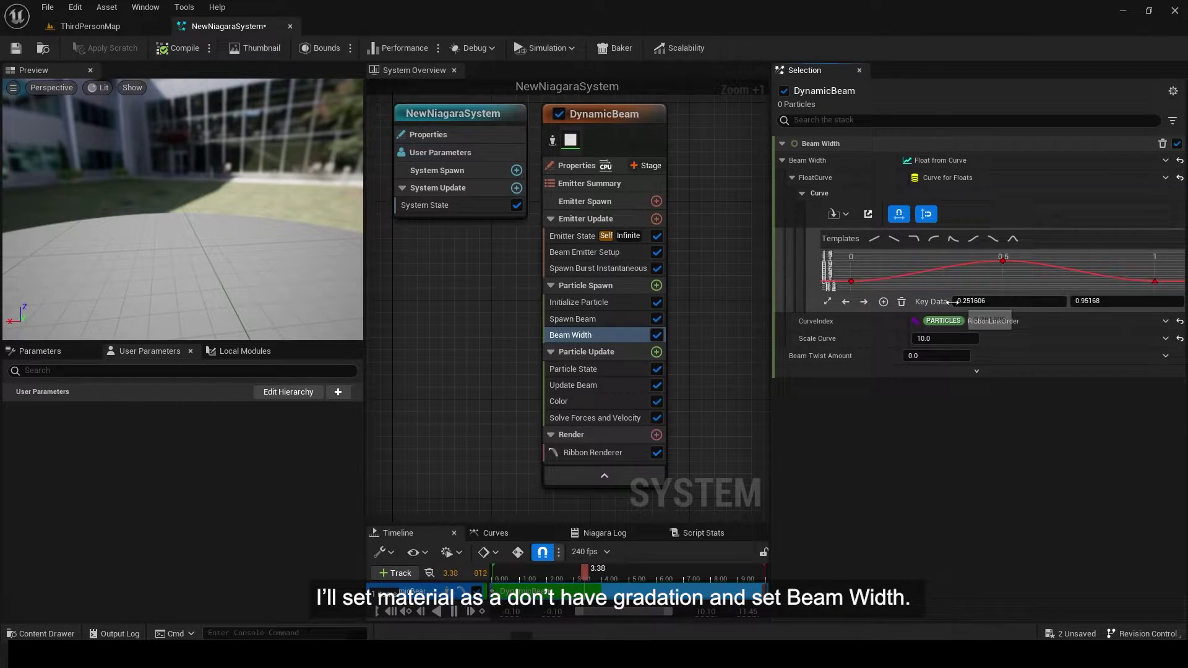
Step: Set the blue value of the DynamicBeam emitter's Color to 555
{"action": "left_click", "coordinate": [594, 401]}
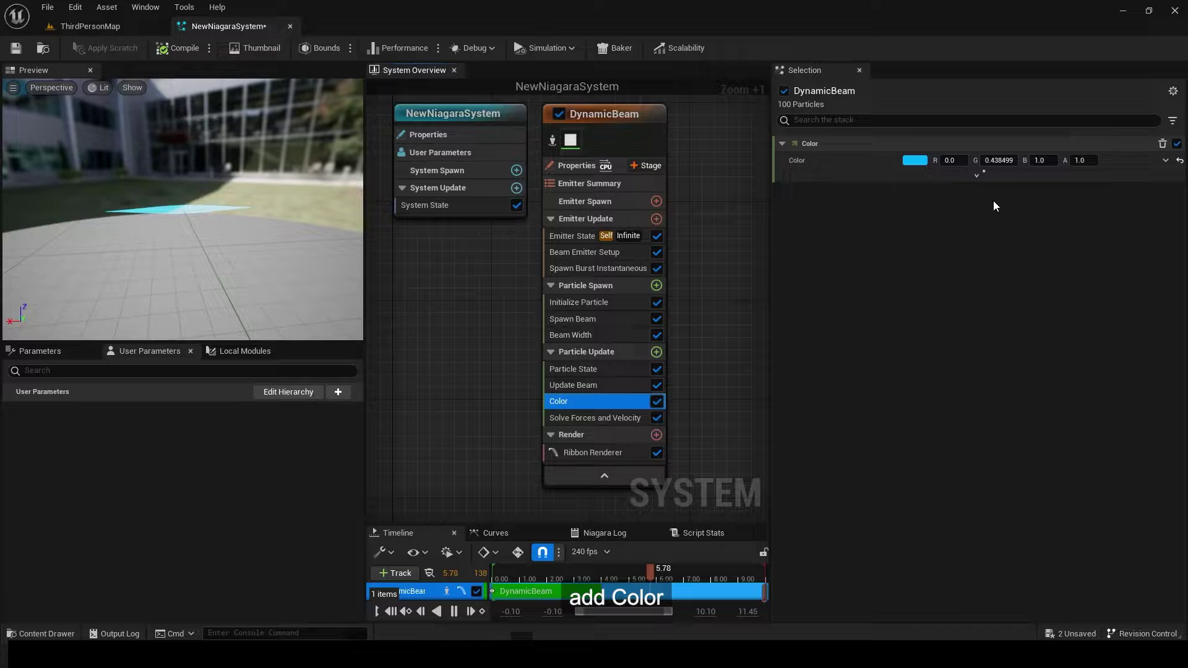
{"action": "left_click", "coordinate": [1180, 195]}
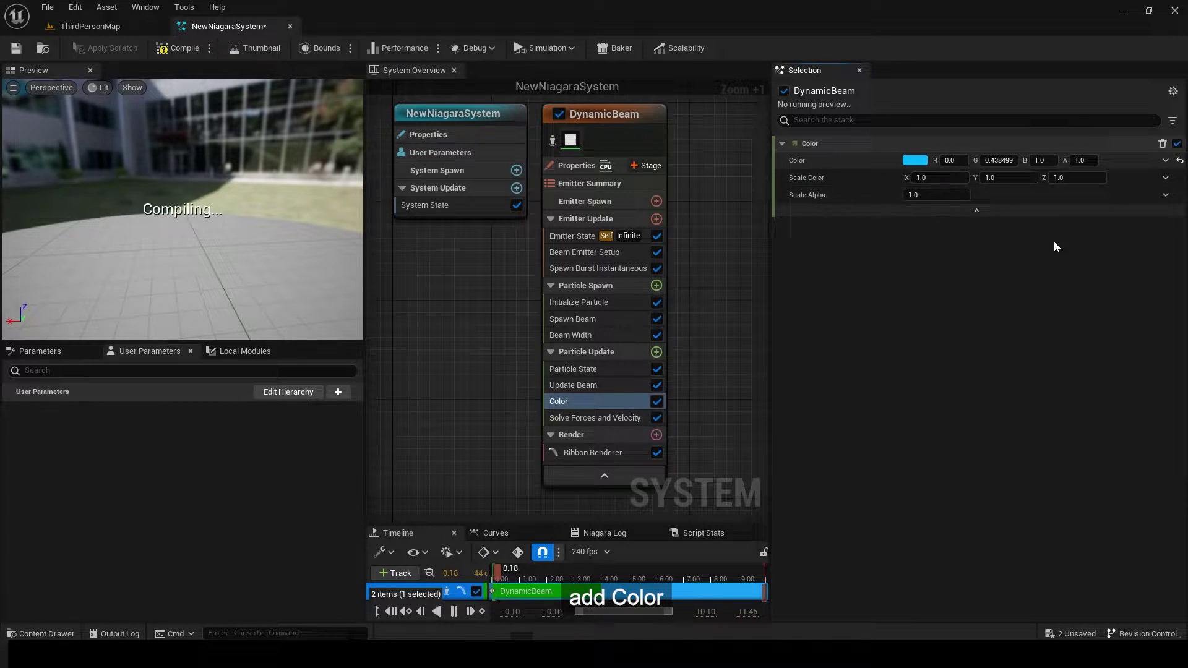
{"action": "left_click", "coordinate": [1041, 160]}
{"action": "left_click_drag", "start_coordinate": [1041, 160], "coordinate": [1000, 303]}
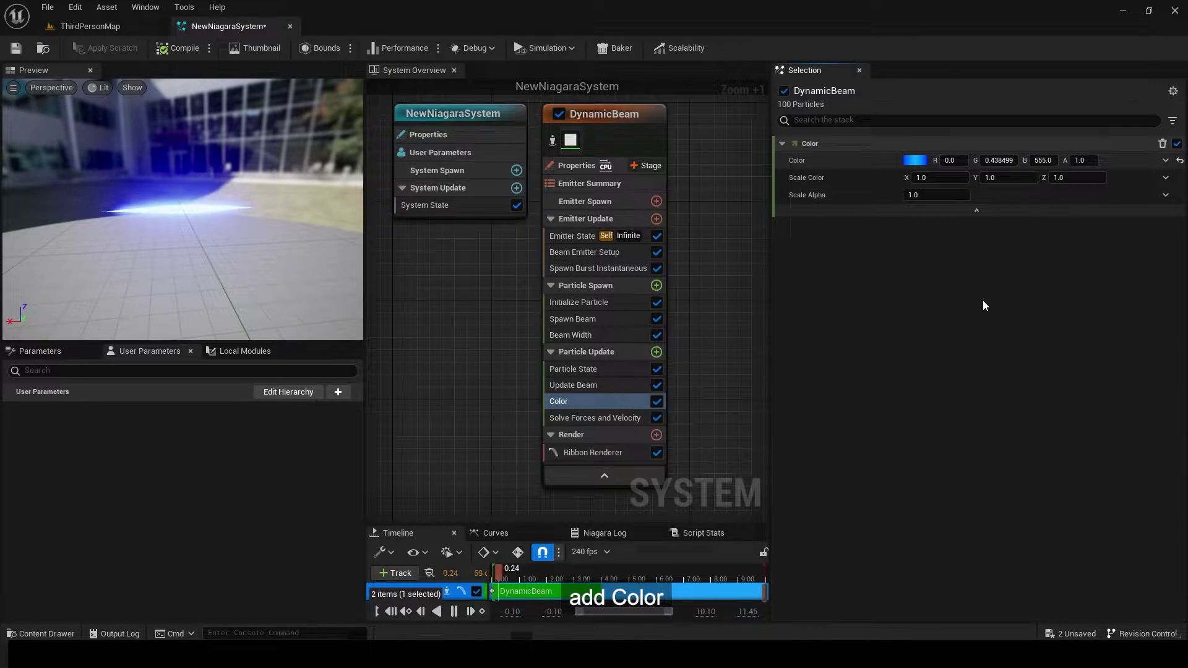
Step: Set the Life Cycle Mode in the DynamicBeam Emitter State to System
{"action": "left_click", "coordinate": [572, 235]}
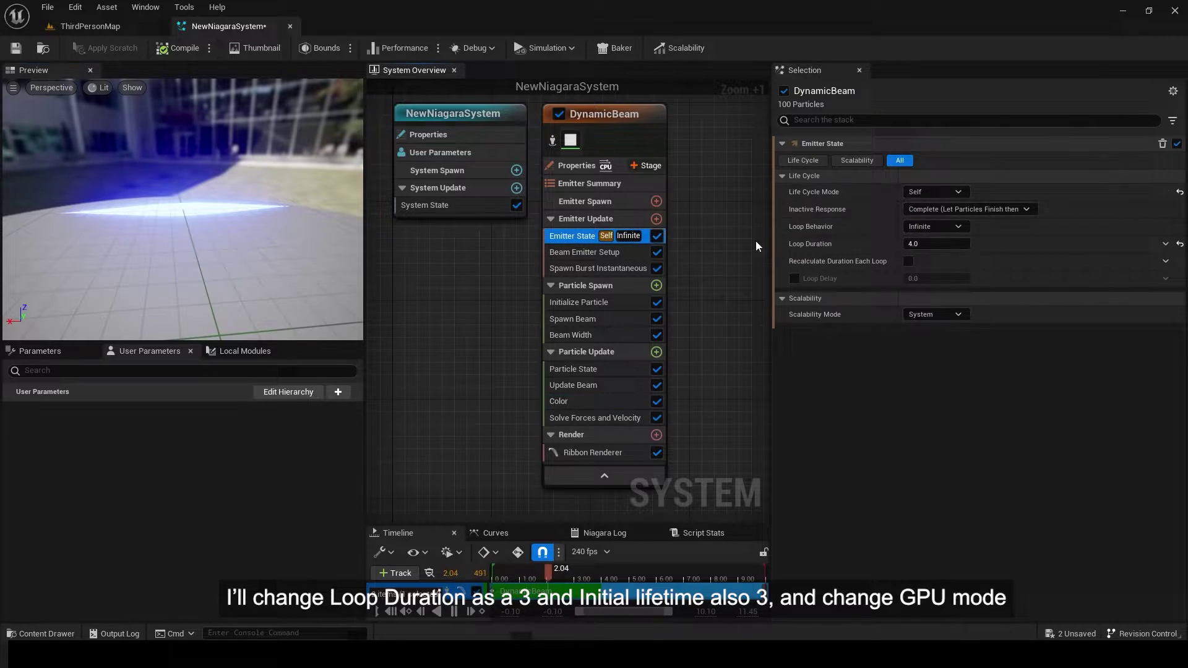
{"action": "left_click", "coordinate": [934, 192]}
{"action": "left_click", "coordinate": [928, 218]}
Step: Set the Loop Duration in System State to 3 and the Lifetime in Initialize Particle to 3
{"action": "left_click", "coordinate": [424, 204]}
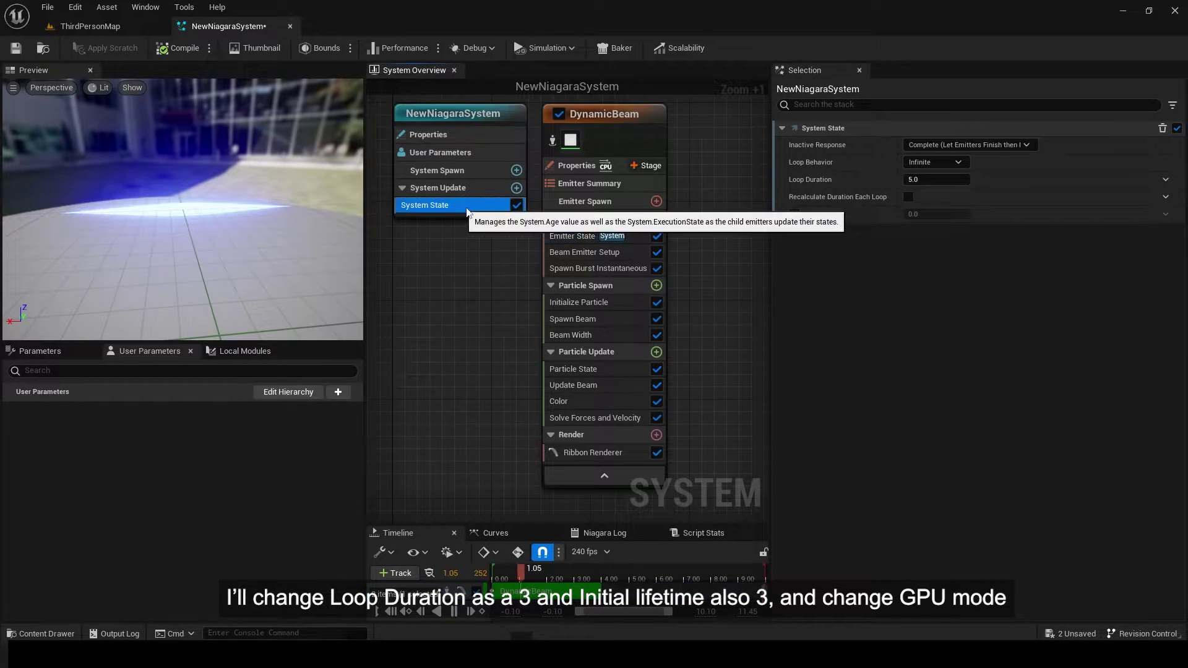
{"action": "left_click", "coordinate": [931, 180]}
{"action": "type", "text": "3"}
{"action": "key", "text": "Return"}
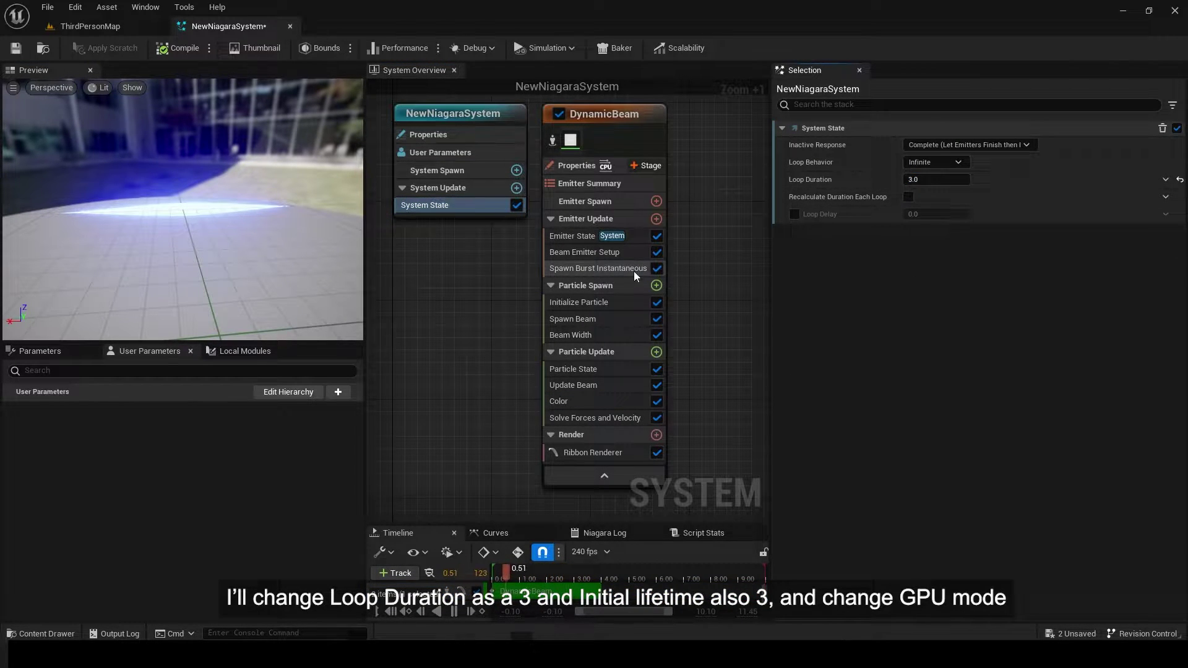
{"action": "left_click", "coordinate": [613, 302]}
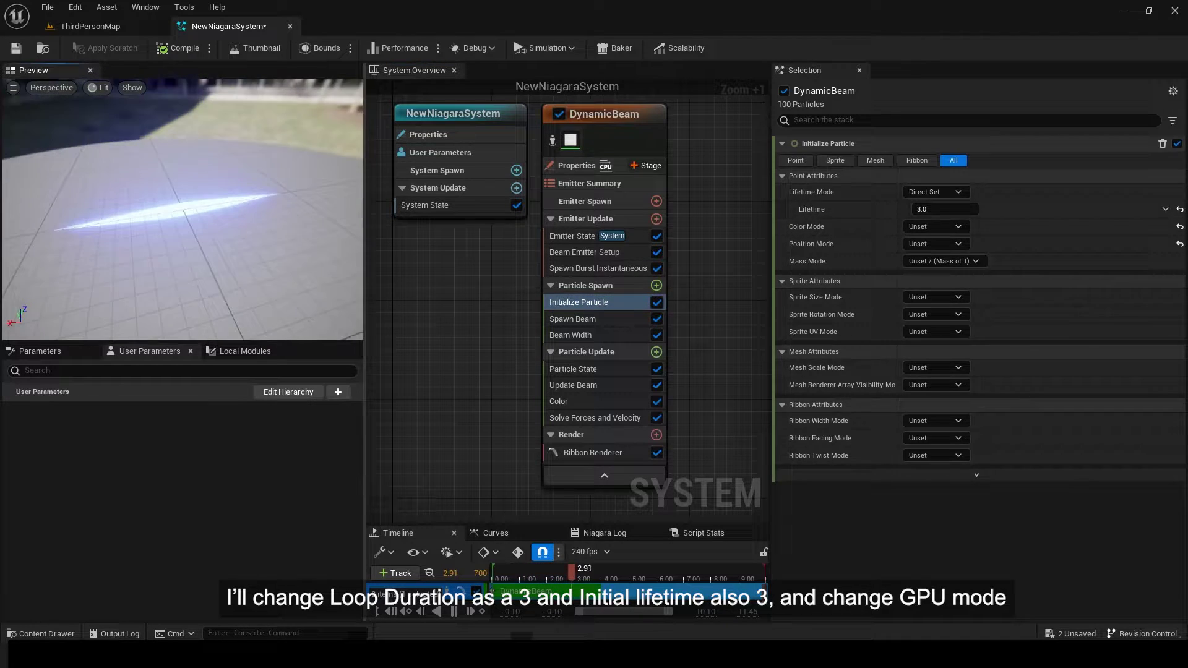
Step: Switch the DynamicBeam emitter's Sim Target to GPUCompute Sim and its Calculate Bounds Mode to Fixed
{"action": "left_click", "coordinate": [576, 165]}
{"action": "left_click", "coordinate": [936, 214]}
{"action": "left_click", "coordinate": [930, 245]}
{"action": "left_click", "coordinate": [930, 262]}
{"action": "left_click", "coordinate": [918, 286]}
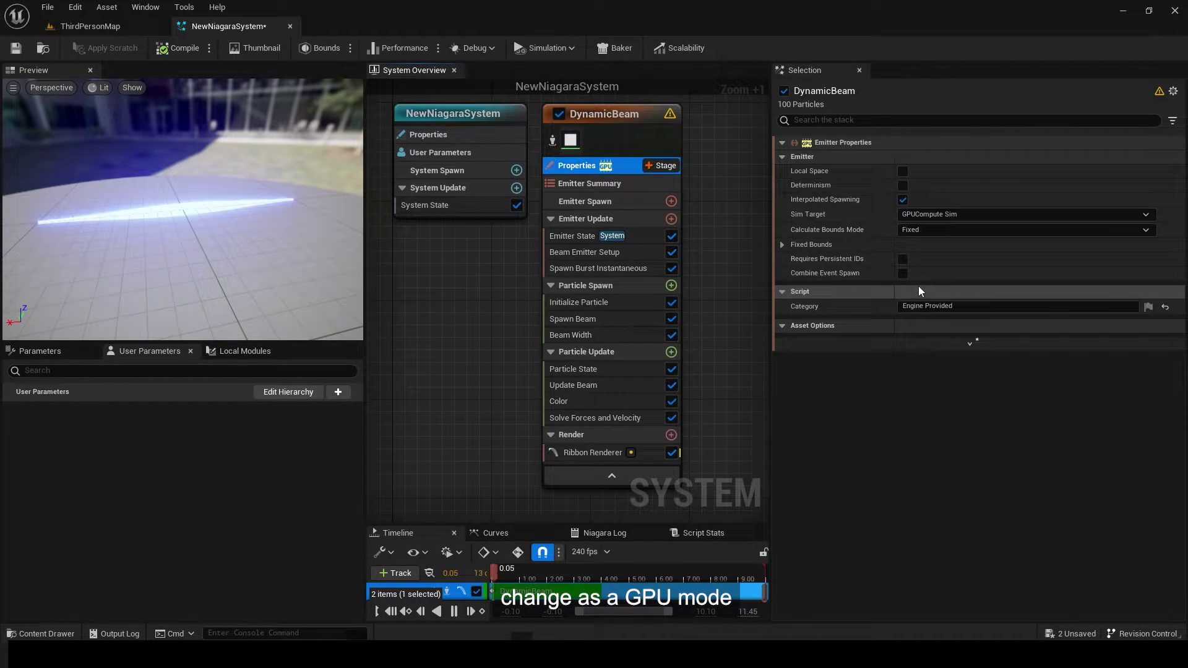
Step: Reset the Ribbon Renderer's UV1 Settings to their defaults to resolve the GPU UV issue
{"action": "left_click", "coordinate": [625, 457]}
{"action": "left_click", "coordinate": [1138, 191]}
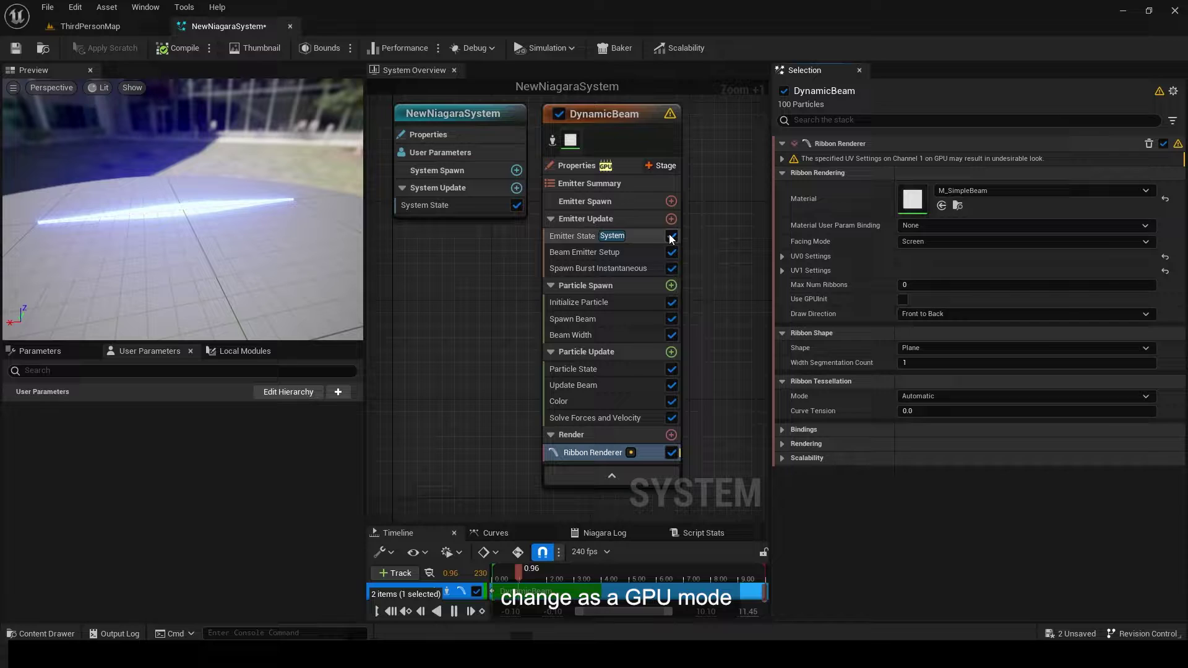
{"action": "left_click", "coordinate": [781, 158]}
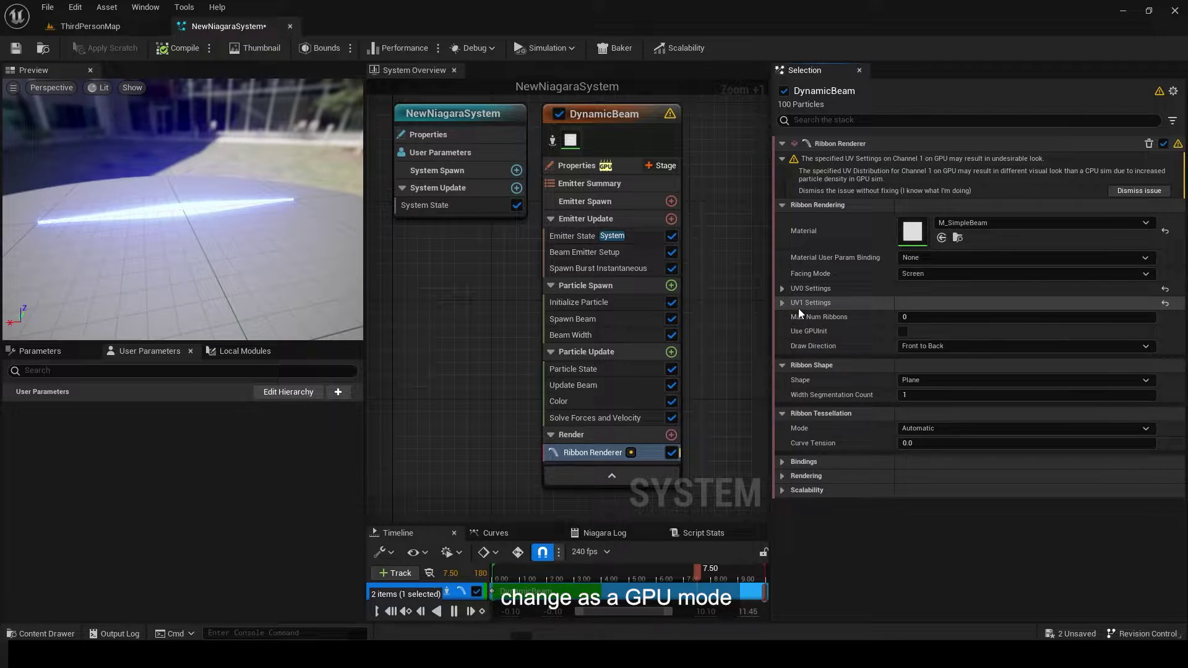
{"action": "left_click", "coordinate": [783, 302]}
{"action": "left_click", "coordinate": [785, 288]}
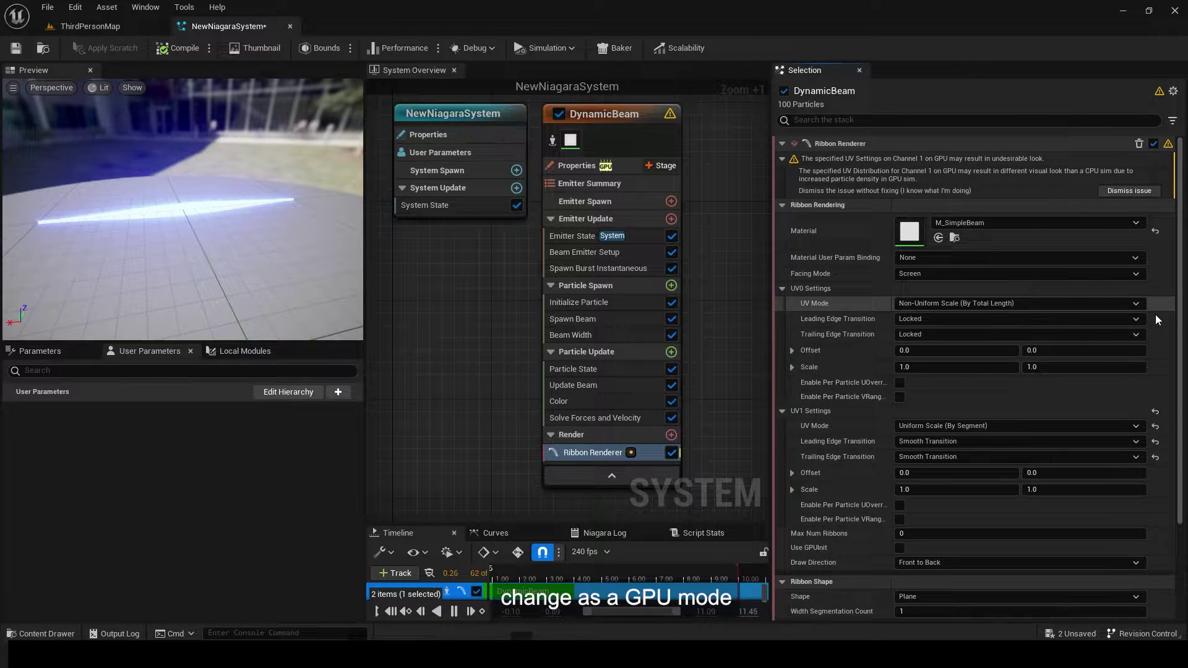
{"action": "left_click", "coordinate": [1155, 412]}
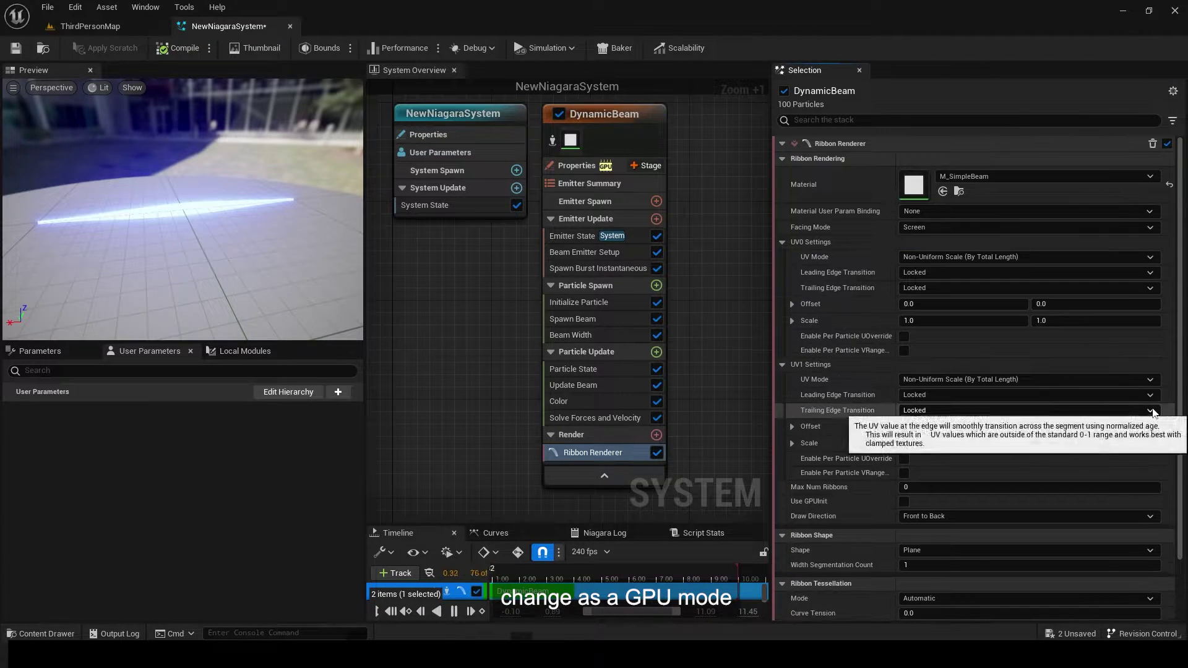
{"action": "left_click", "coordinate": [782, 159]}
{"action": "left_click", "coordinate": [607, 165]}
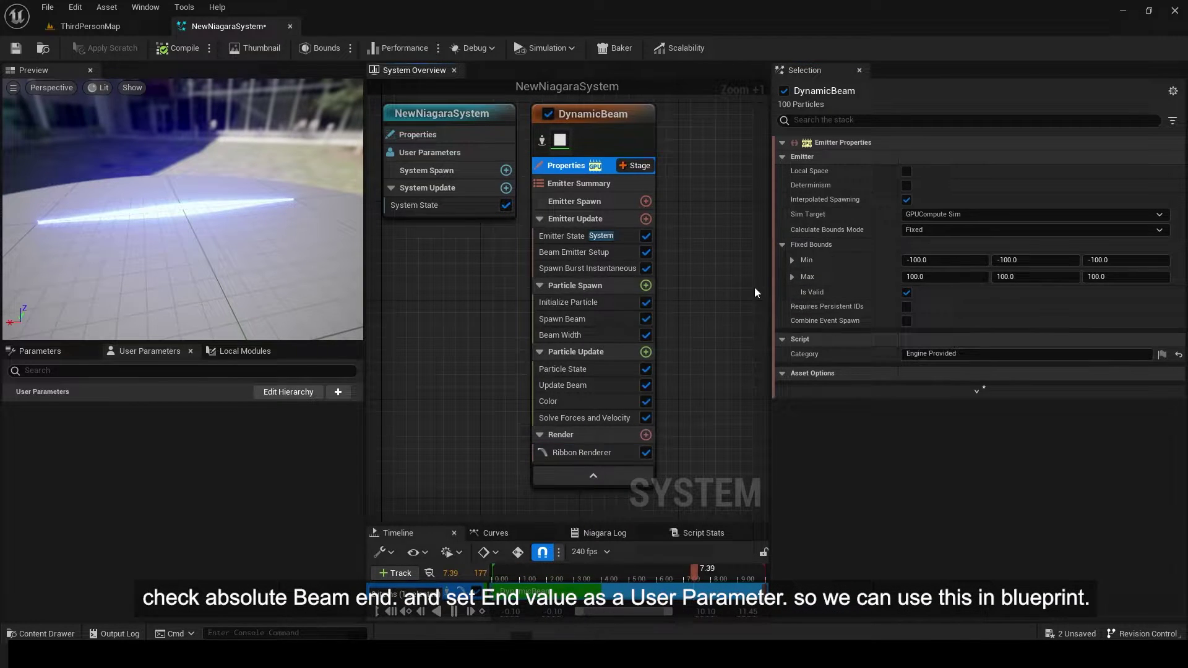
Step: Enable Absolute Beam End in Beam Emitter Setup and link Beam End to a new user parameter
{"action": "left_click", "coordinate": [589, 253]}
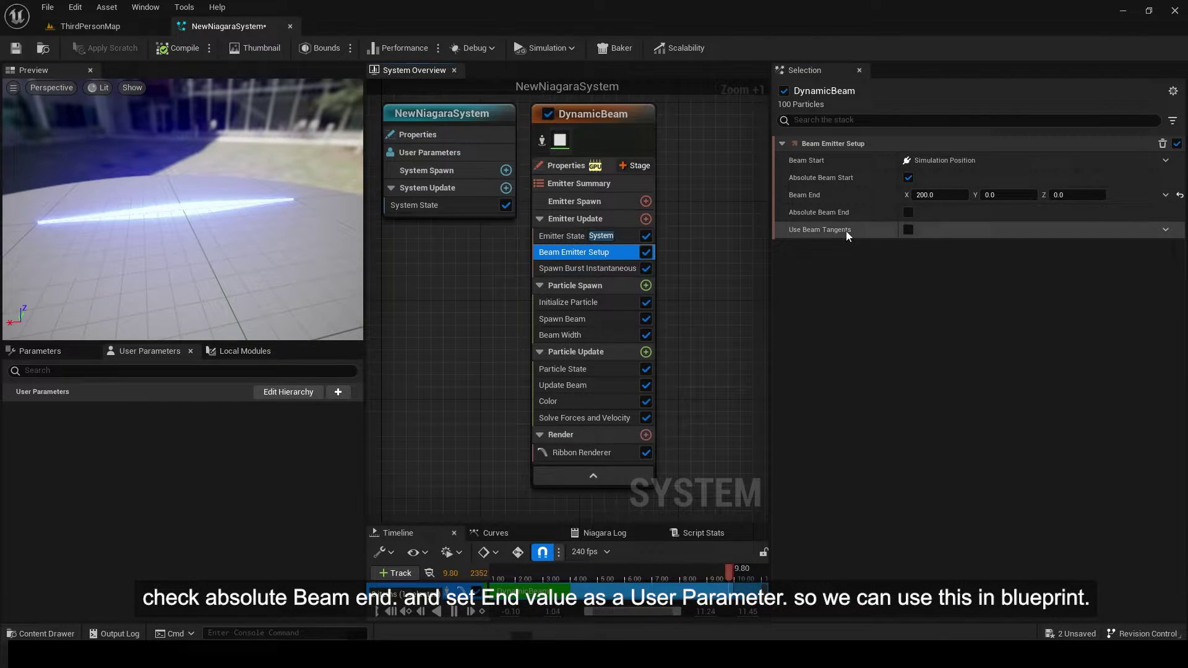
{"action": "left_click", "coordinate": [907, 213]}
{"action": "left_click", "coordinate": [1165, 195]}
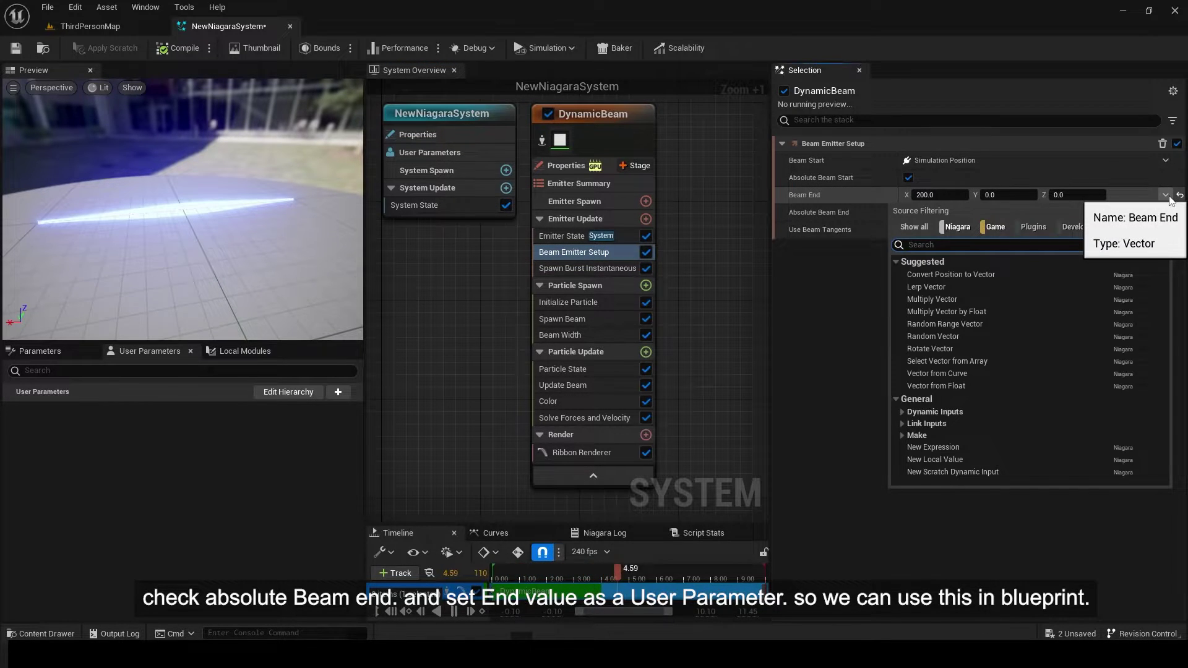
{"action": "type", "text": "user"}
{"action": "left_click", "coordinate": [981, 274]}
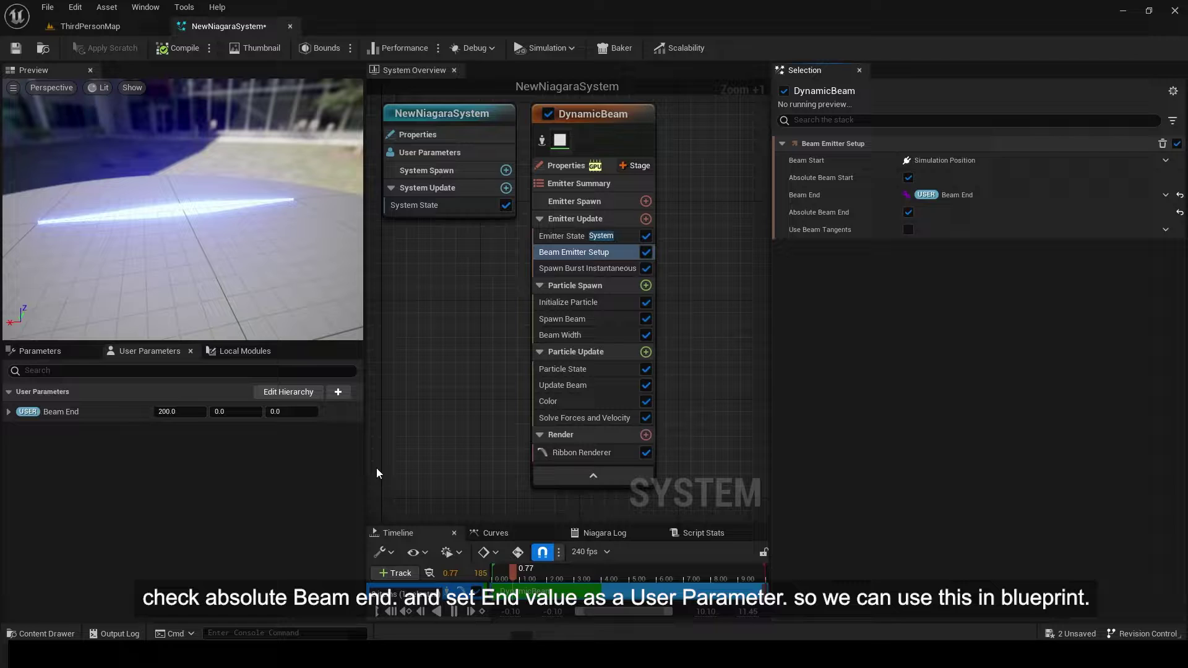
Step: Try a Y value of about 95 on the Beam End user parameter, restore it to 0, and save the Niagara system
{"action": "left_click", "coordinate": [8, 413]}
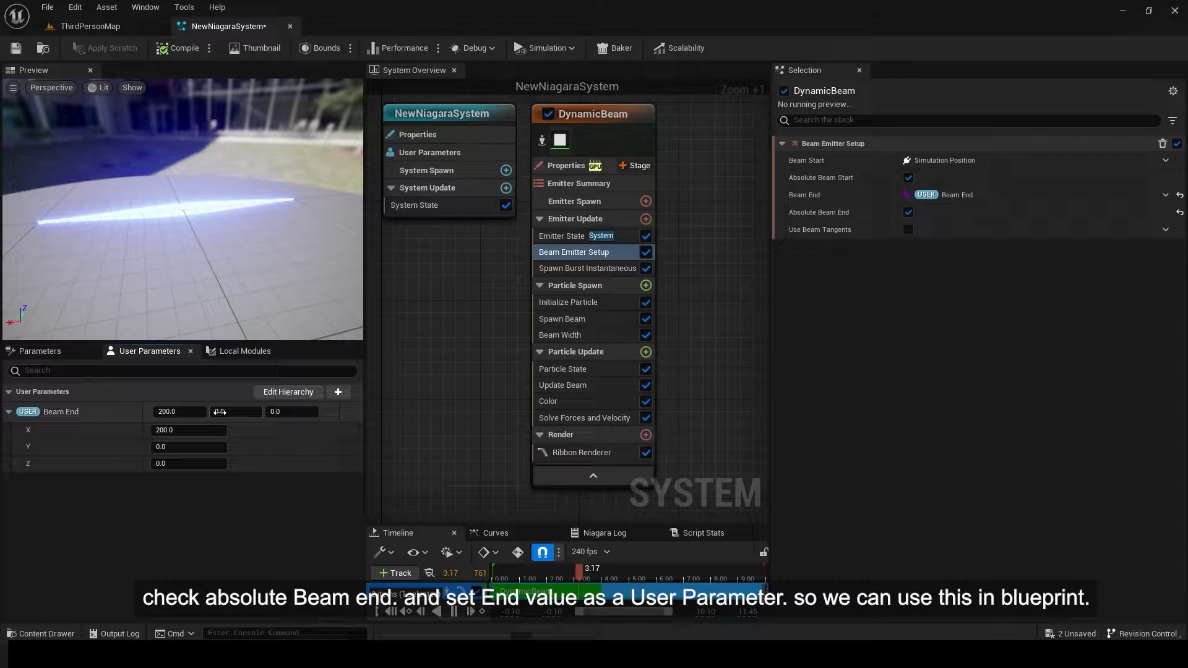
{"action": "left_click_drag", "start_coordinate": [235, 411], "coordinate": [254, 411]}
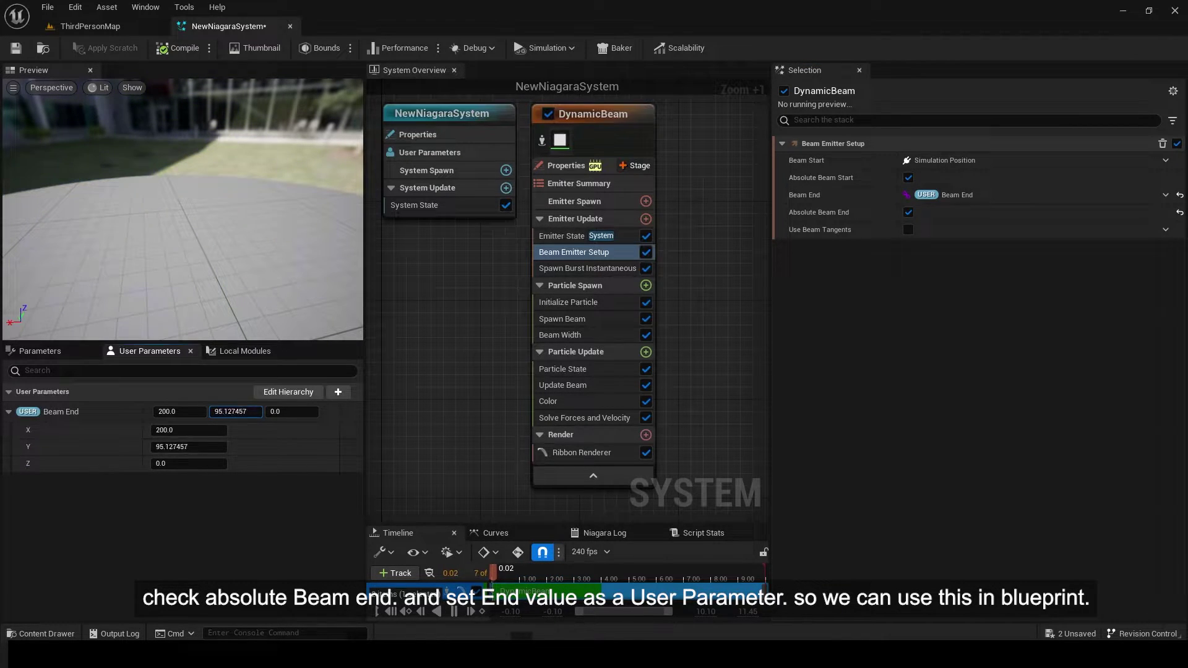
{"action": "key", "text": "ctrl+s"}
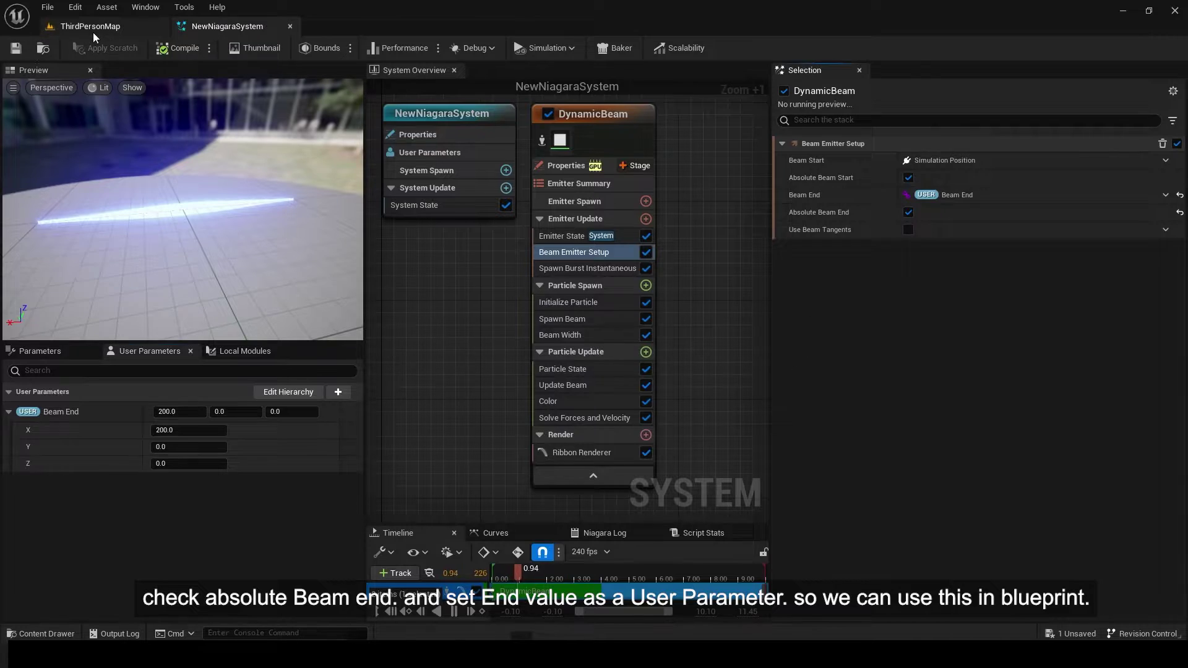
Step: Create an Actor Blueprint class named BP_TetherBeam in the level's content folder next to the Niagara system
{"action": "left_click", "coordinate": [95, 28]}
{"action": "right_click", "coordinate": [369, 465]}
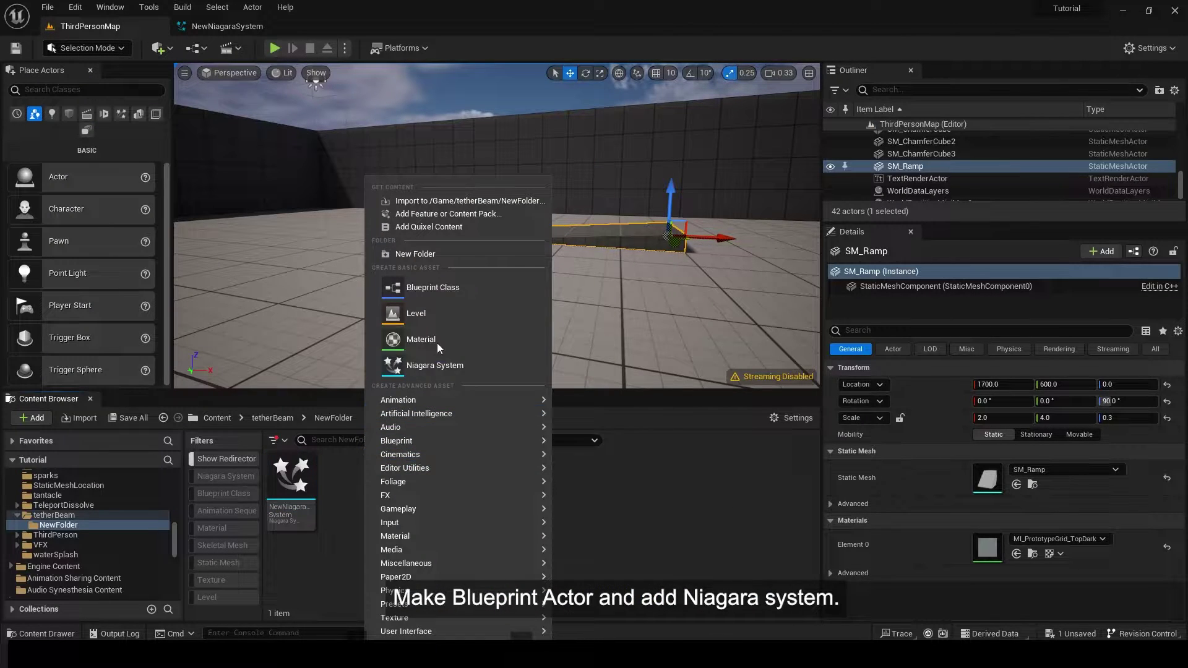
{"action": "left_click", "coordinate": [443, 288]}
{"action": "left_click", "coordinate": [475, 230]}
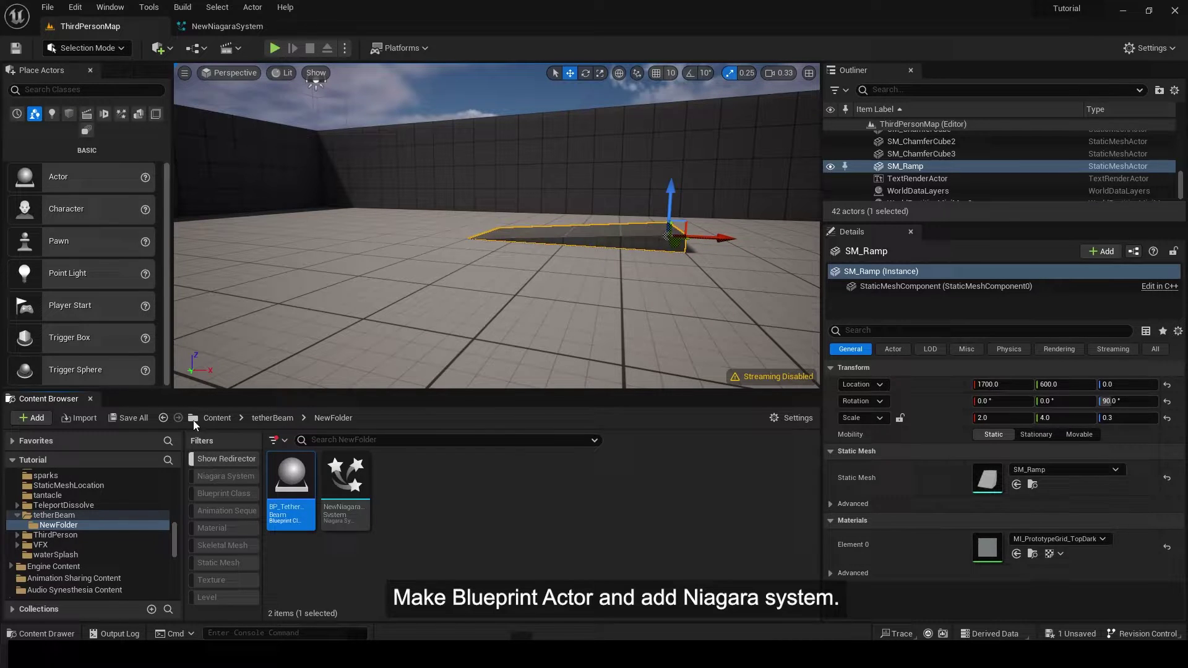
Step: Open BP_TetherBeam and add a Niagara particle component that uses NewNiagaraSystem
{"action": "double_click", "coordinate": [289, 479]}
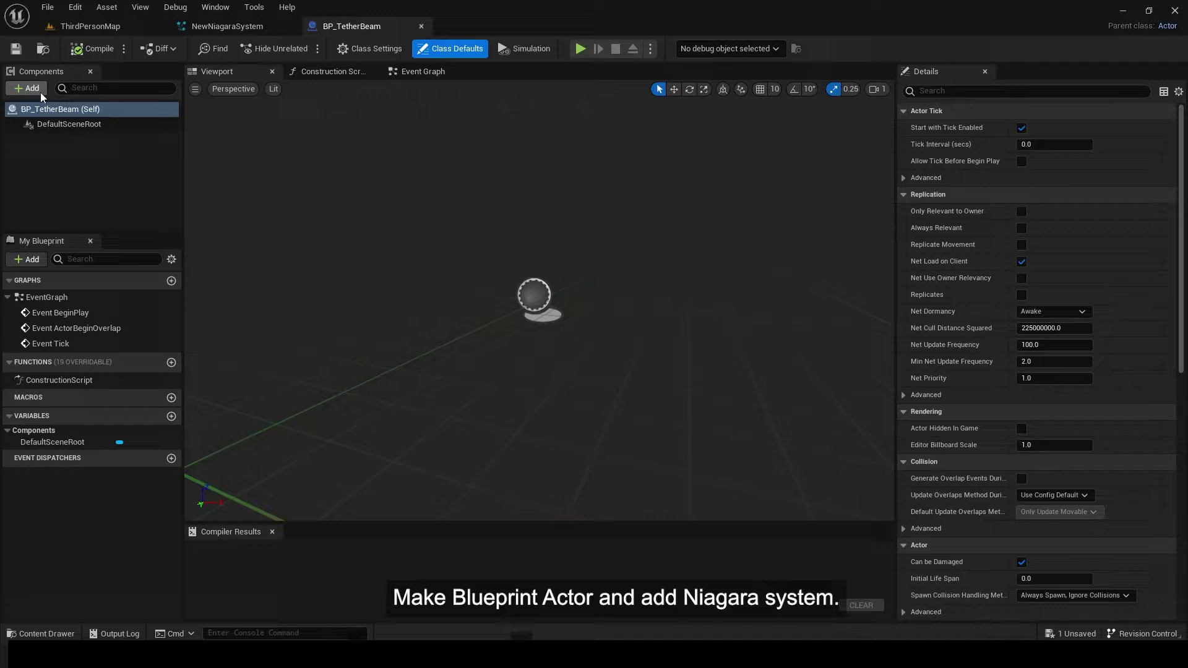
{"action": "left_click", "coordinate": [40, 91]}
{"action": "left_click", "coordinate": [69, 160]}
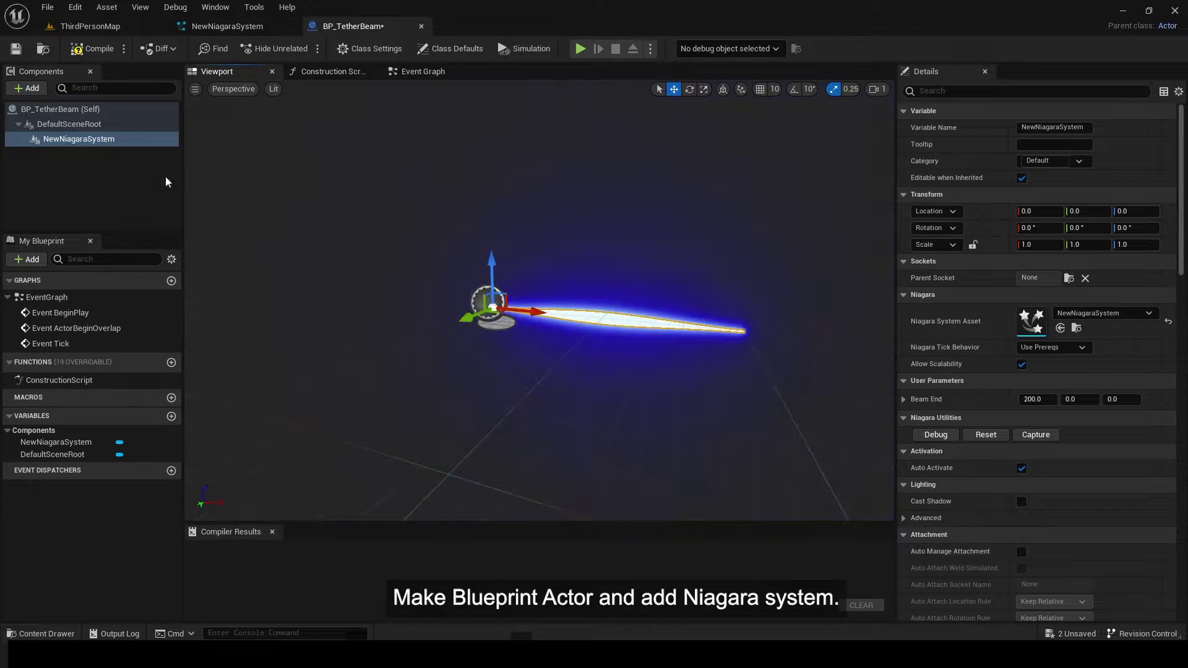
Step: Add a Sphere mesh component under DefaultSceneRoot
{"action": "left_click", "coordinate": [69, 123]}
{"action": "left_click", "coordinate": [31, 88]}
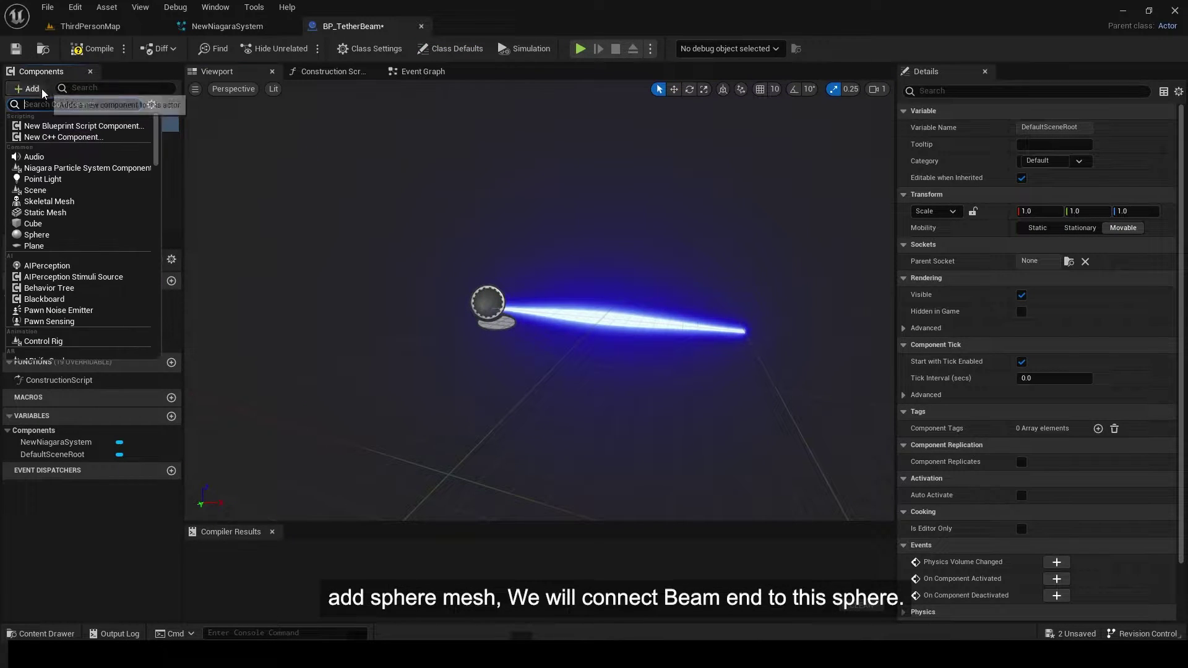
{"action": "left_click", "coordinate": [56, 235]}
Step: Set the Sphere component's scale to X 0.2, Y 2.0 and Z 2.2
{"action": "left_click", "coordinate": [1050, 245]}
{"action": "type", "text": "0.2"}
{"action": "key", "text": "Tab"}
{"action": "type", "text": "2"}
{"action": "key", "text": "Tab"}
{"action": "type", "text": "2.2"}
{"action": "key", "text": "Return"}
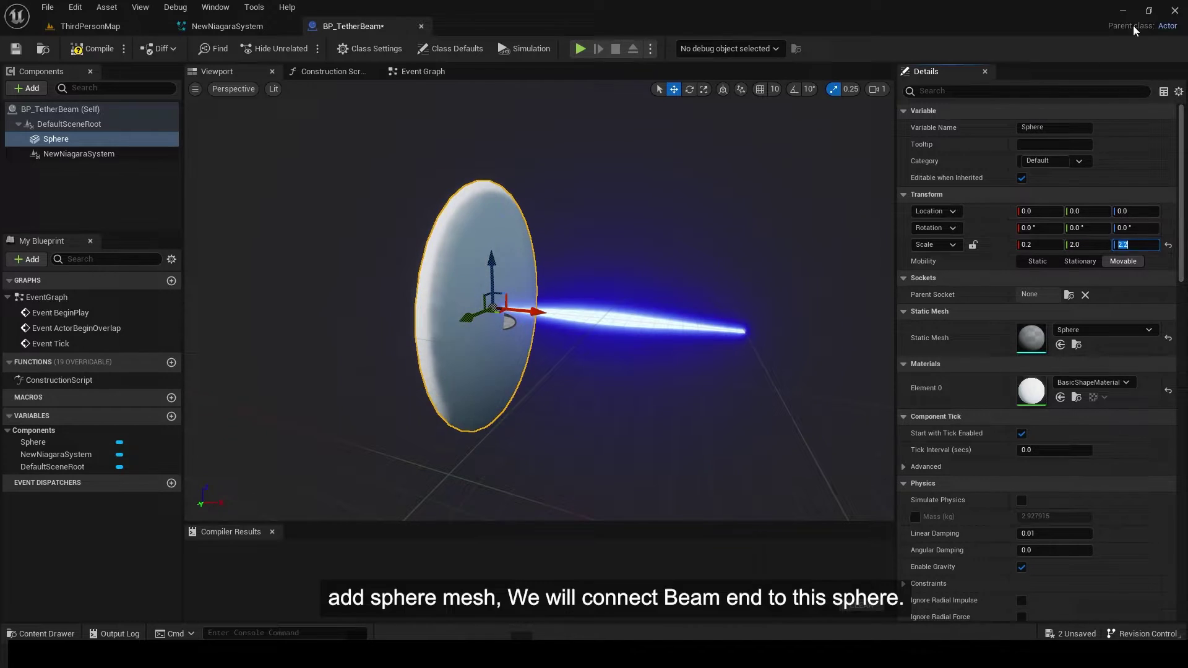
Step: Scale the Sphere component to 0.2 on every axis and move it along X to about 161
{"action": "left_click", "coordinate": [1099, 247]}
{"action": "type", "text": "0.2"}
{"action": "key", "text": "Tab"}
{"action": "type", "text": "0.2"}
{"action": "left_click", "coordinate": [125, 200]}
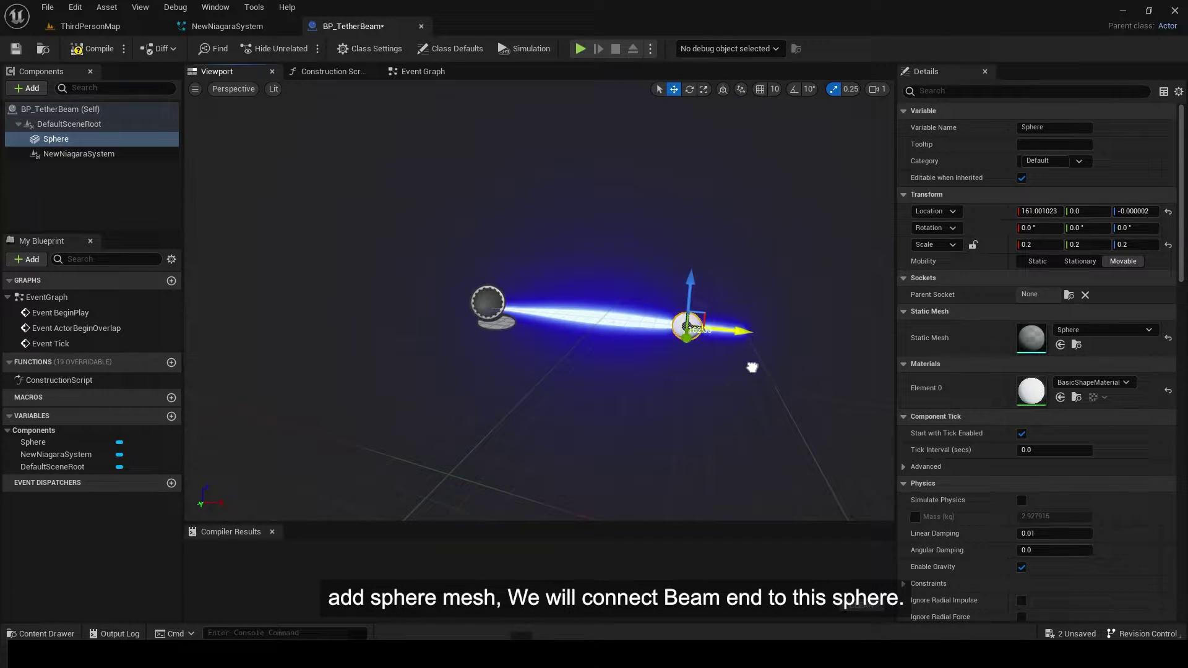
Step: In the Event Graph, add a NewNiagaraSystem component reference and create a Set Niagara Variable (Vector3) node from it
{"action": "left_click", "coordinate": [423, 72]}
{"action": "left_click_drag", "start_coordinate": [79, 154], "coordinate": [293, 304]}
{"action": "left_click_drag", "start_coordinate": [452, 271], "coordinate": [452, 271]}
{"action": "type", "text": "set"}
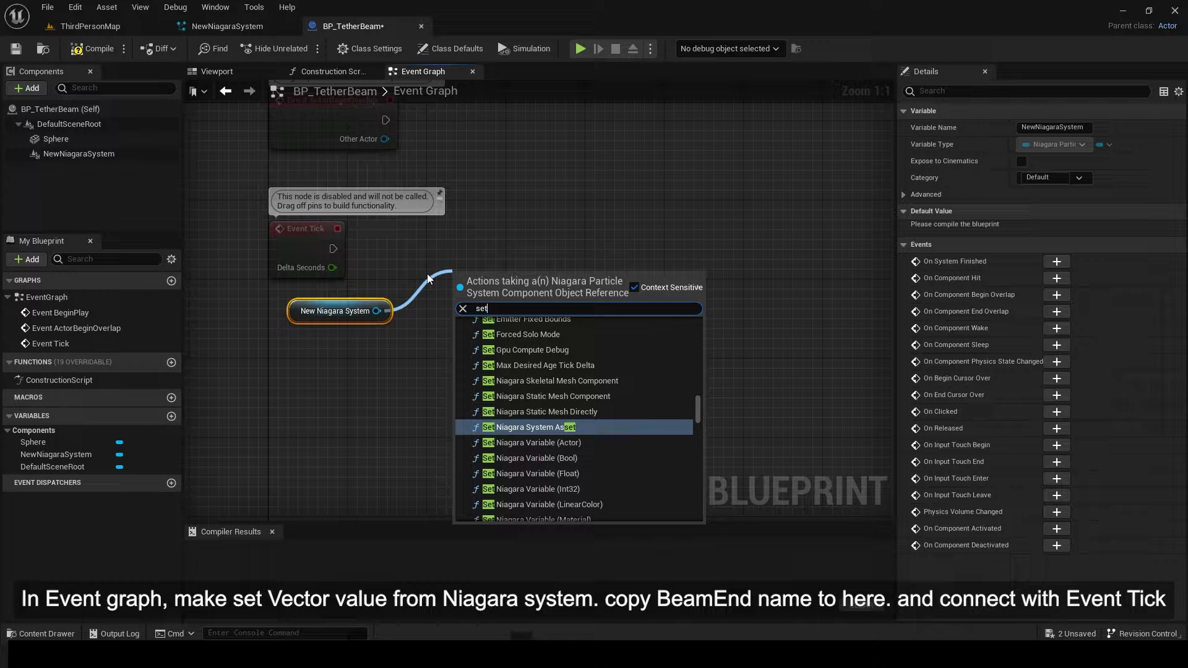
{"action": "scroll", "coordinate": [526, 396], "scroll_direction": "down", "scroll_amount": 3}
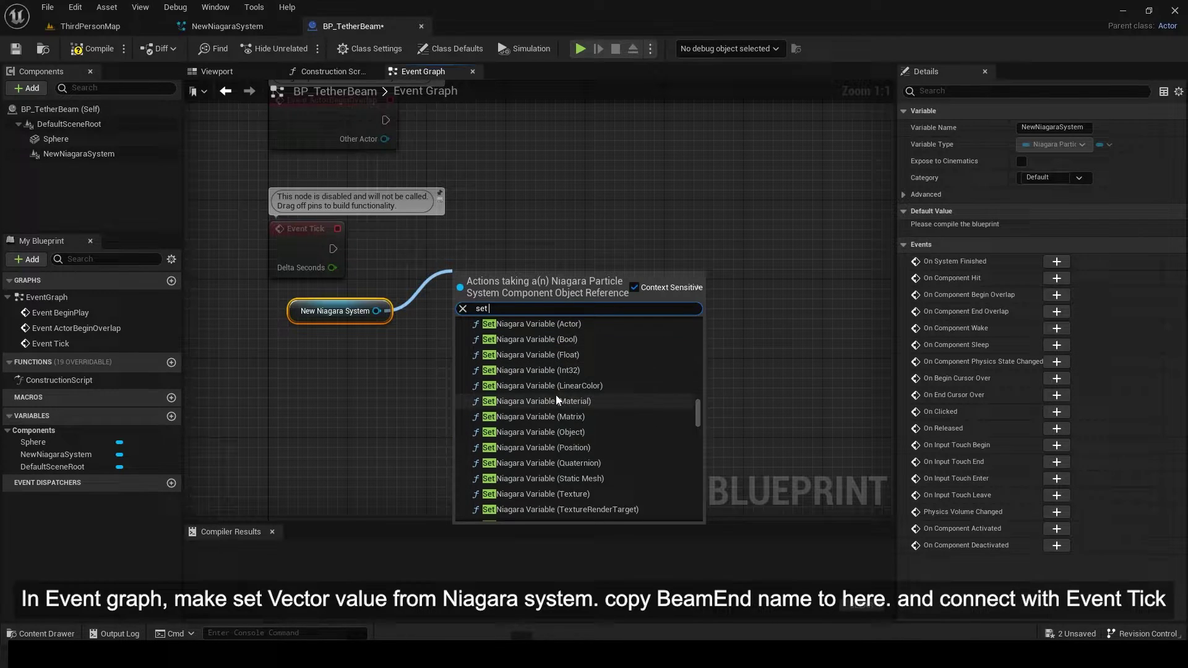
{"action": "scroll", "coordinate": [538, 402], "scroll_direction": "up", "scroll_amount": 4}
{"action": "scroll", "coordinate": [539, 403], "scroll_direction": "down", "scroll_amount": 4}
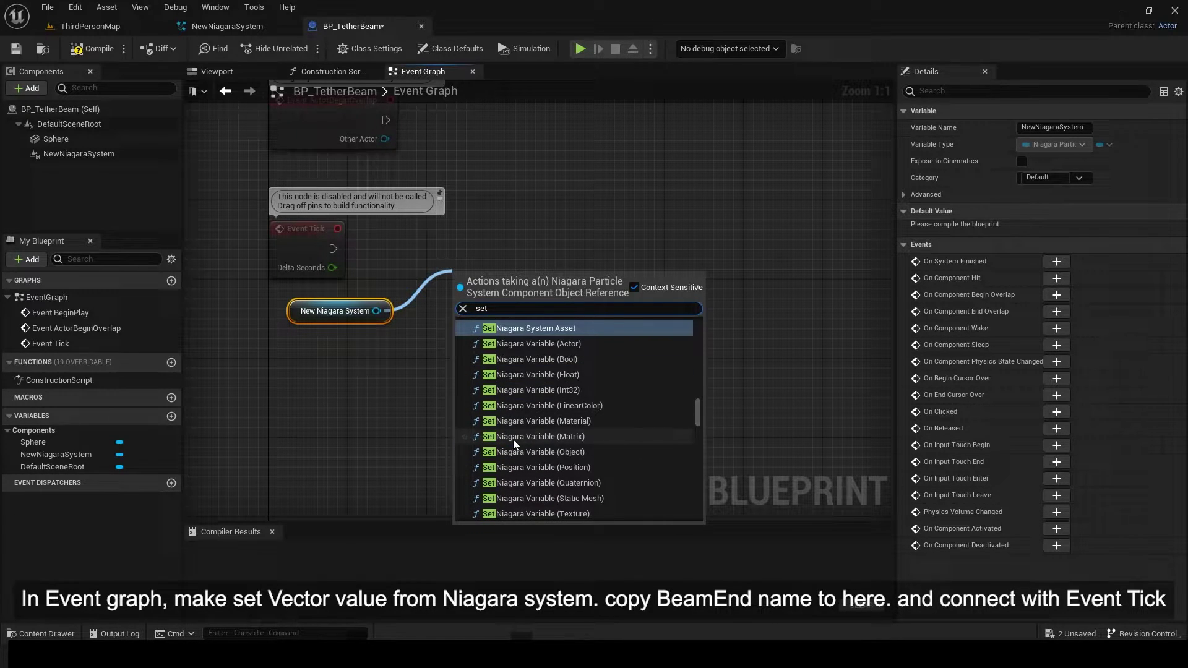
{"action": "scroll", "coordinate": [557, 433], "scroll_direction": "down", "scroll_amount": 2}
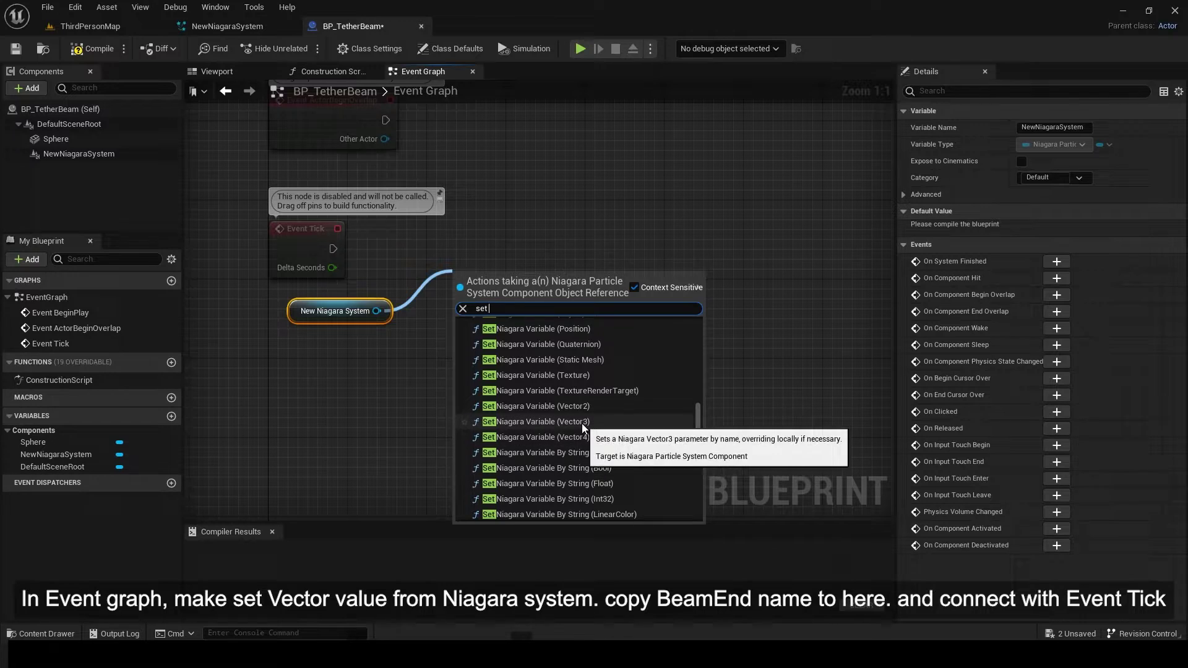
{"action": "left_click", "coordinate": [581, 423]}
Step: Copy the Beam End user parameter's display name from NewNiagaraSystem into the node's In Variable Name and connect Event Tick to the node
{"action": "left_click", "coordinate": [214, 28]}
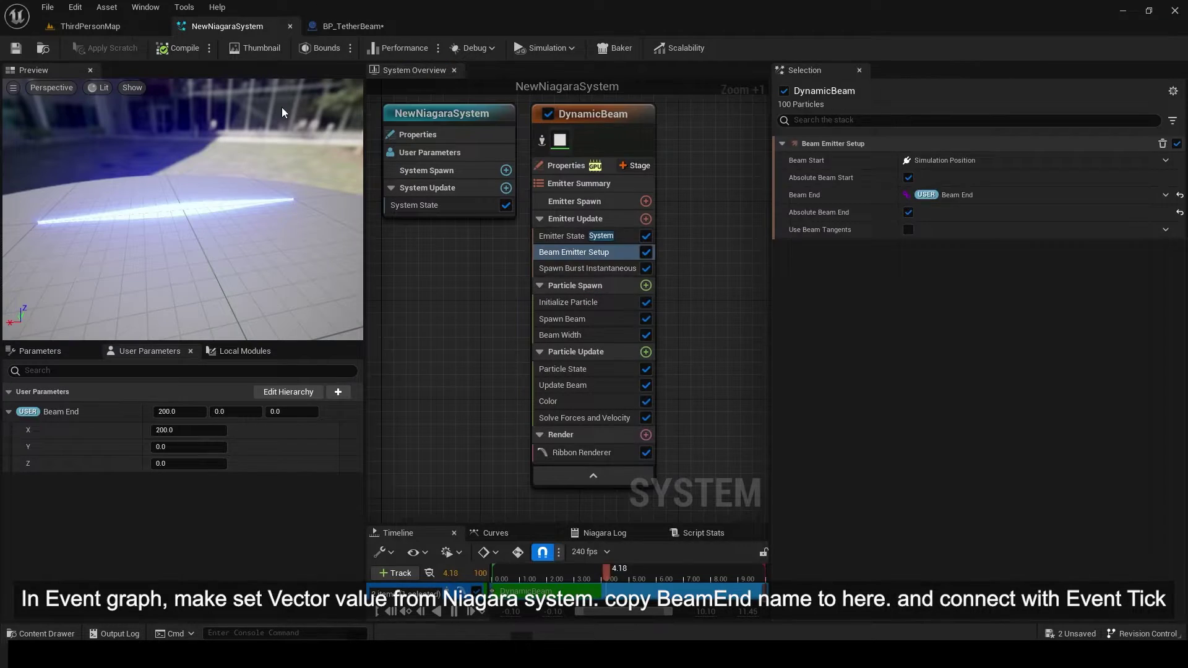
{"action": "right_click", "coordinate": [70, 408]}
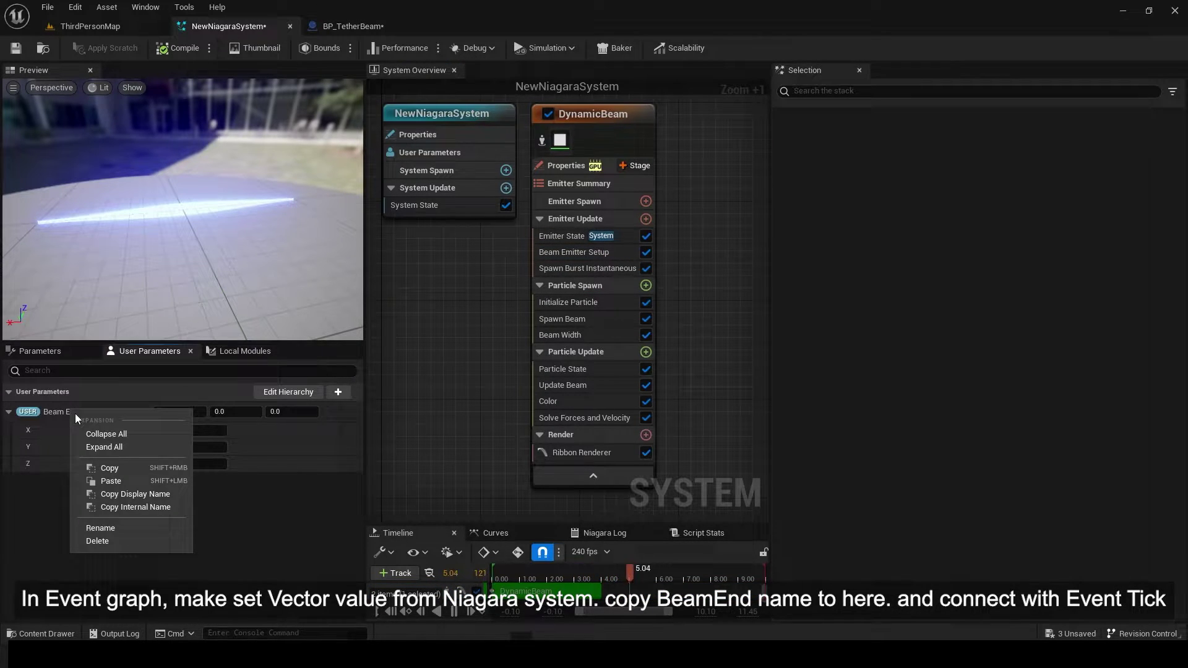
{"action": "left_click", "coordinate": [139, 494]}
{"action": "left_click", "coordinate": [353, 26]}
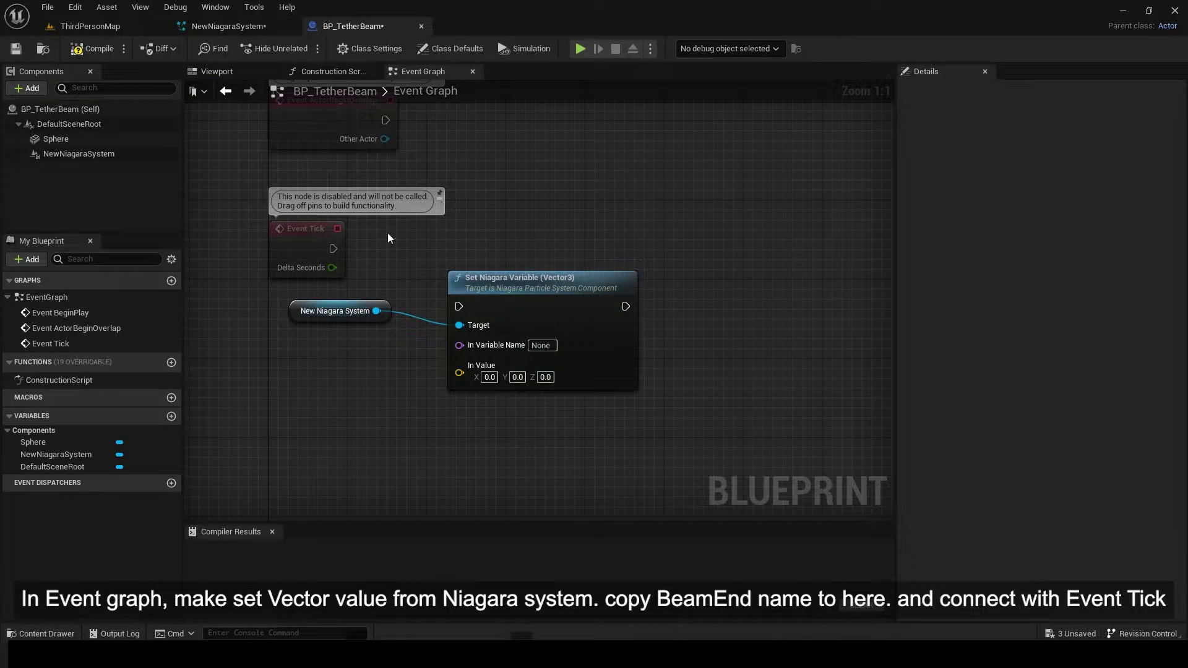
{"action": "right_click", "coordinate": [542, 347]}
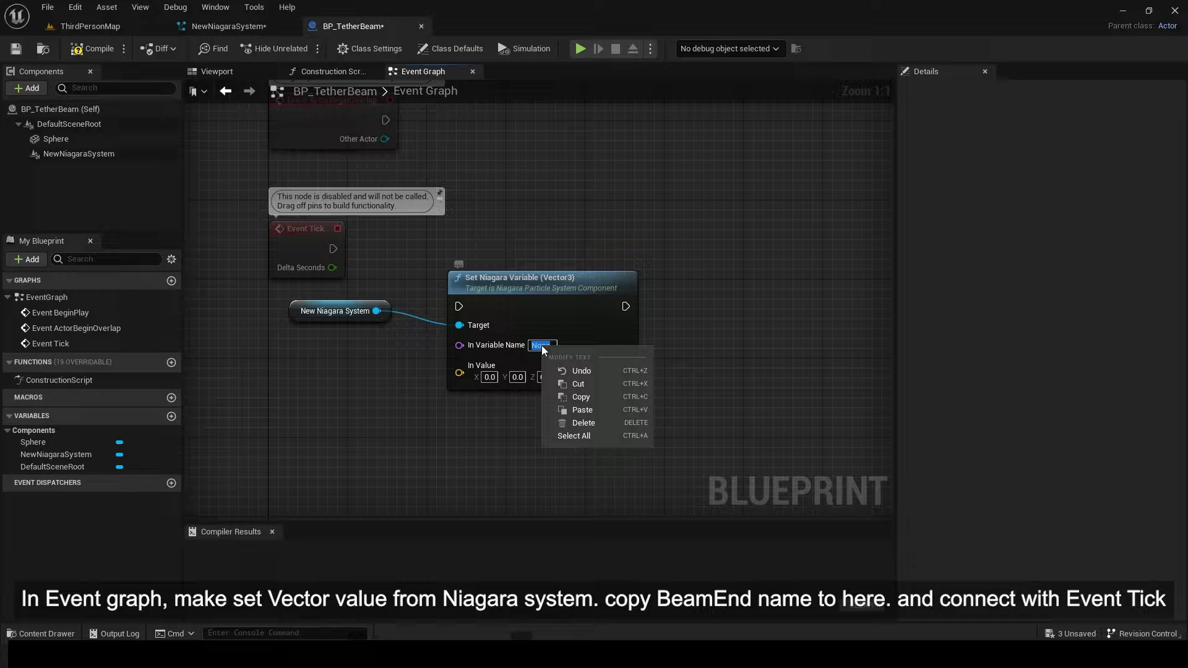
{"action": "left_click", "coordinate": [581, 411]}
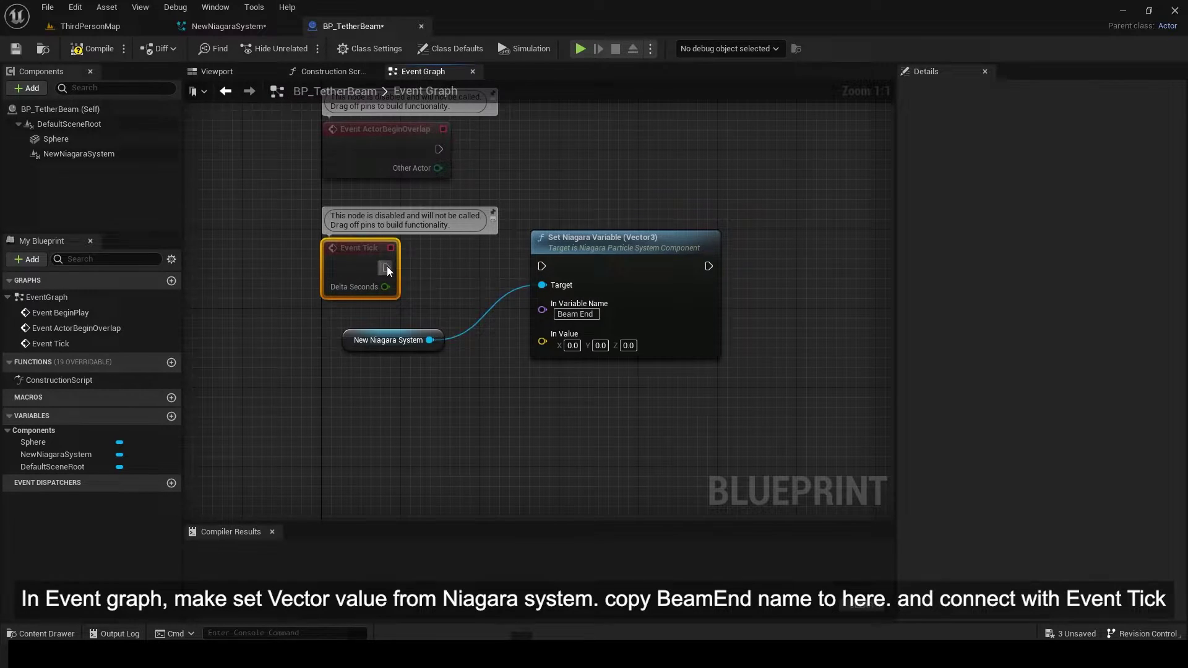
{"action": "left_click_drag", "start_coordinate": [542, 267], "coordinate": [543, 267]}
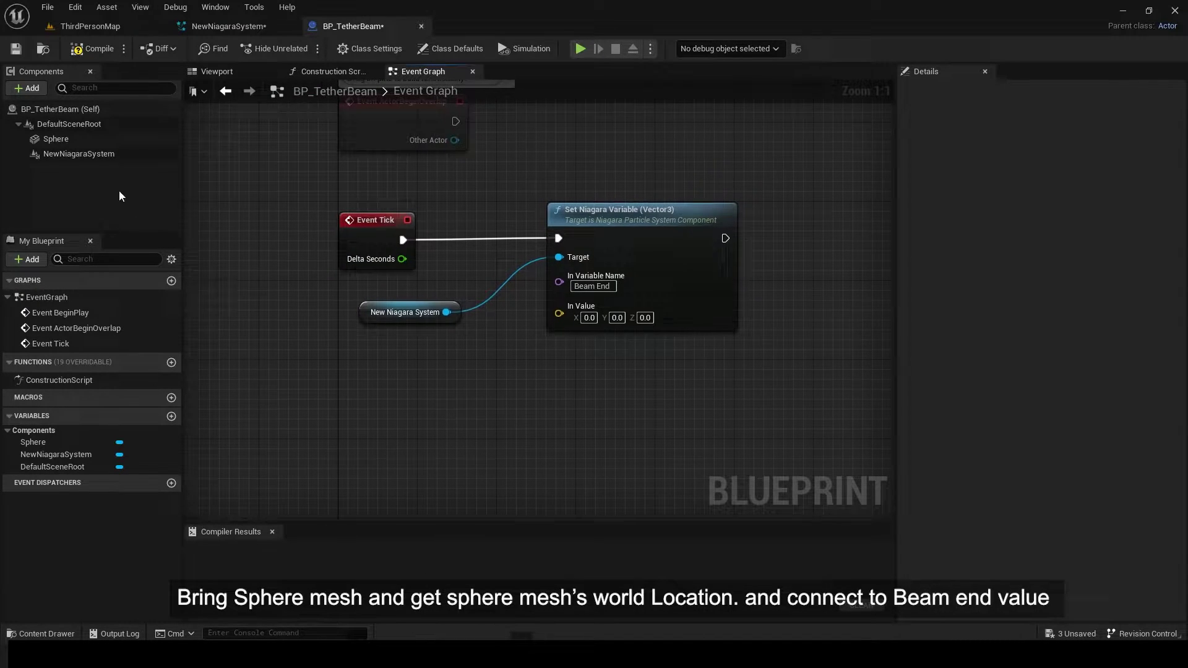
Step: Add a Sphere reference with a Get World Location node and connect its Return Value to the Set Niagara Variable node's In Value
{"action": "left_click", "coordinate": [57, 139]}
{"action": "left_click_drag", "start_coordinate": [362, 386], "coordinate": [365, 383]}
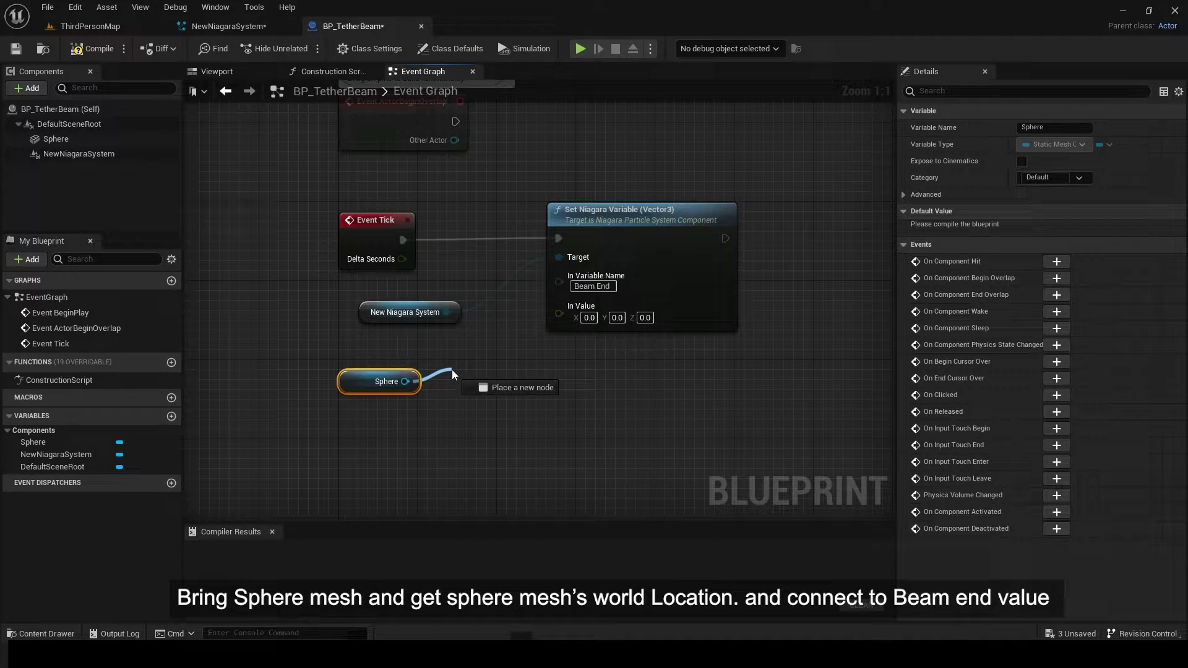
{"action": "left_click_drag", "start_coordinate": [452, 370], "coordinate": [454, 369]}
{"action": "type", "text": "get l"}
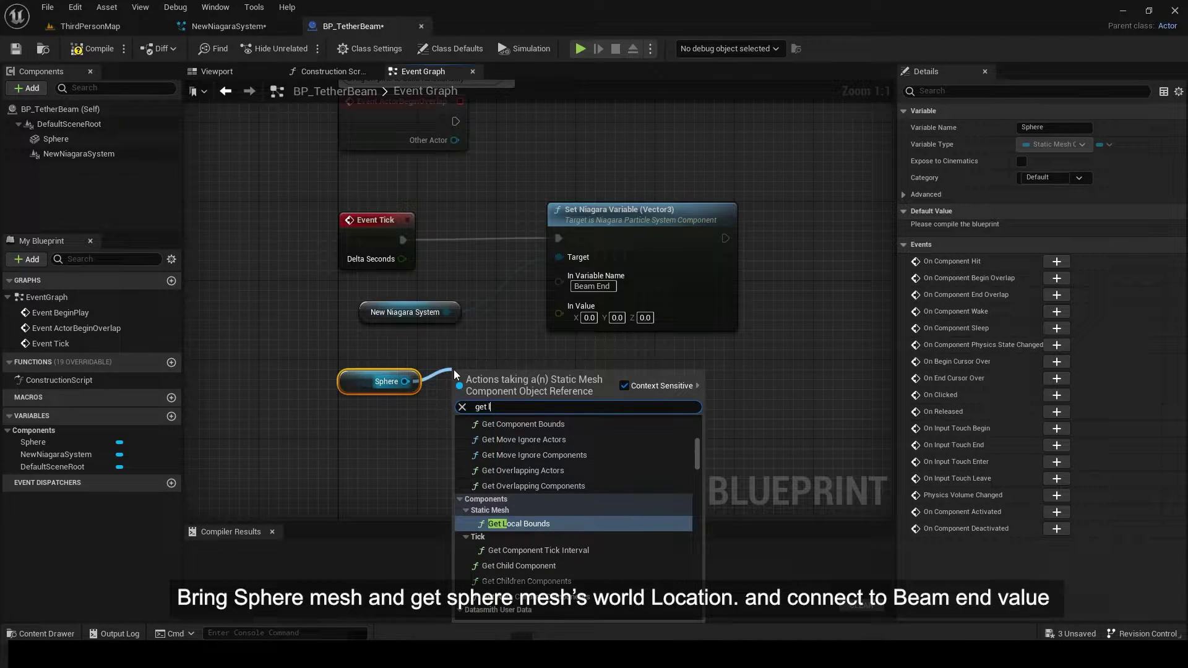
{"action": "type", "text": "oca"}
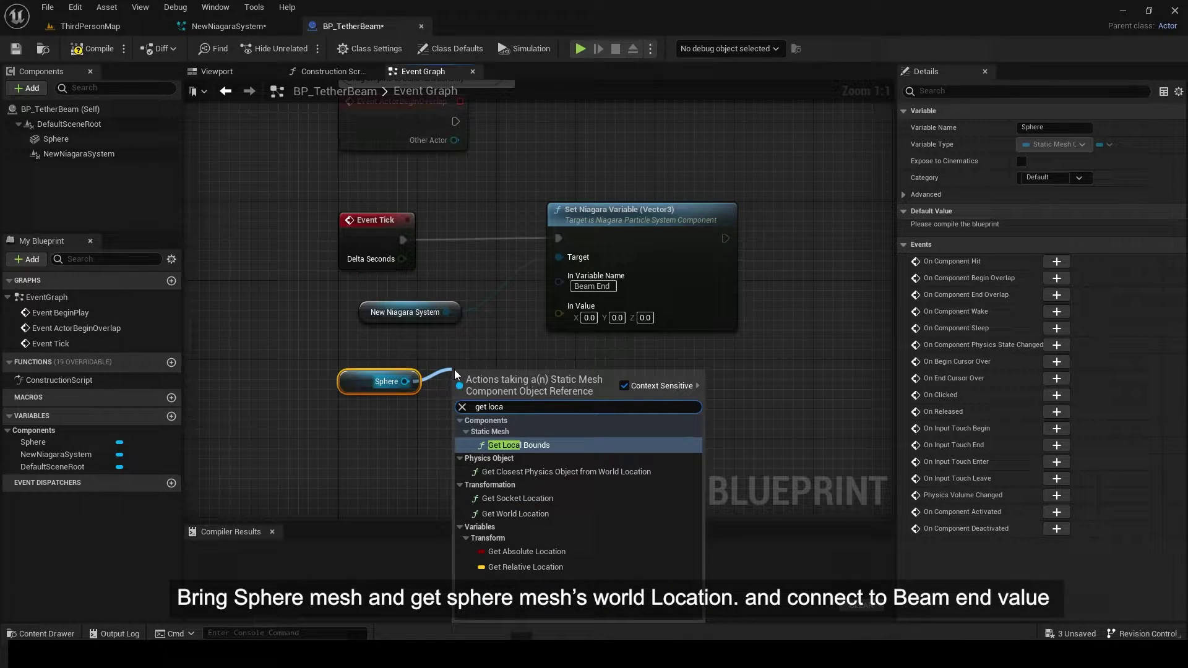
{"action": "left_click", "coordinate": [527, 513]}
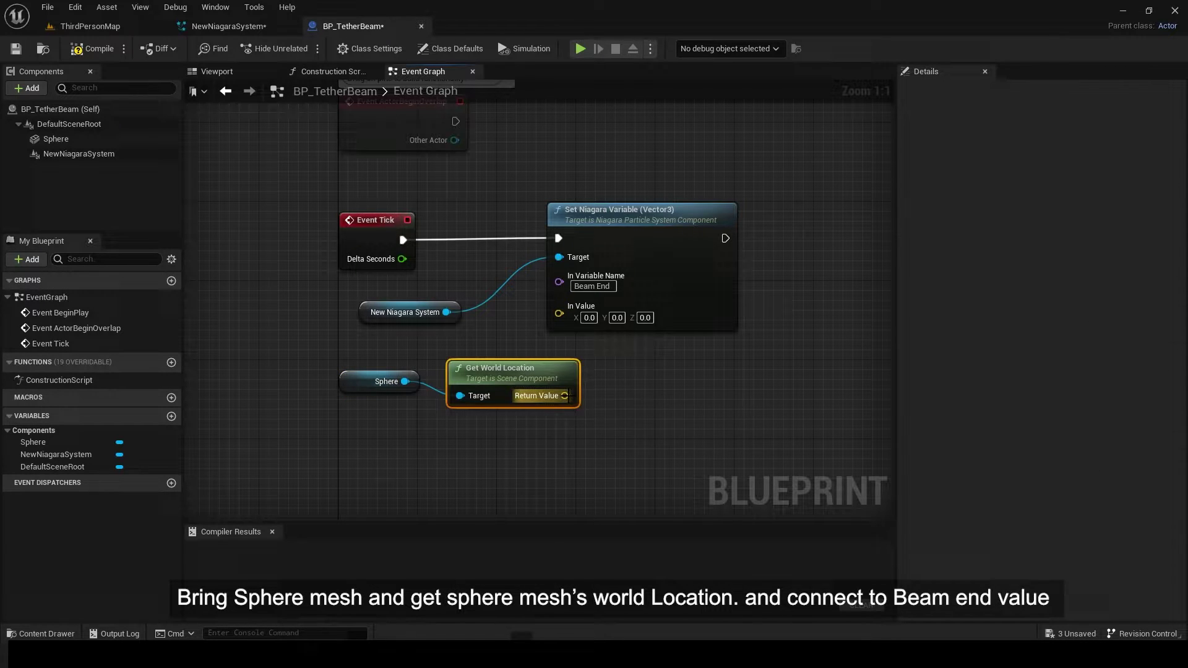
{"action": "left_click_drag", "start_coordinate": [565, 396], "coordinate": [562, 314]}
{"action": "right_click_drag", "start_coordinate": [561, 315], "coordinate": [513, 355]}
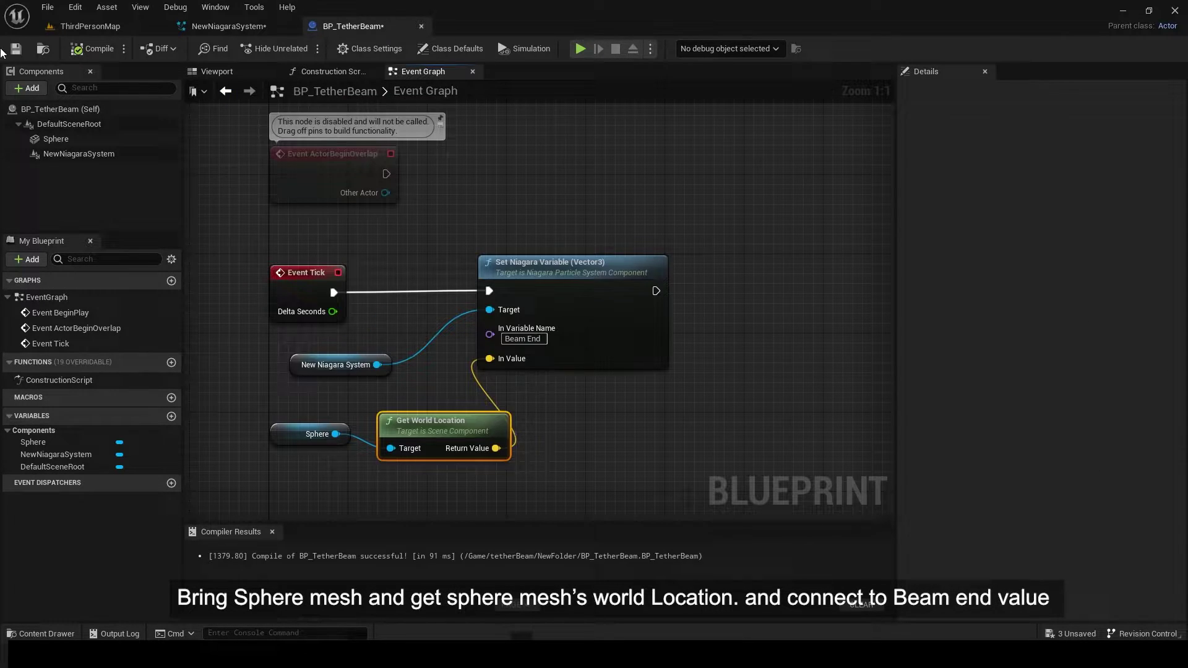
Step: Compile BP_TetherBeam and save both the Blueprint and NewNiagaraSystem
{"action": "left_click", "coordinate": [187, 31]}
{"action": "left_click", "coordinate": [15, 50]}
{"action": "left_click", "coordinate": [313, 28]}
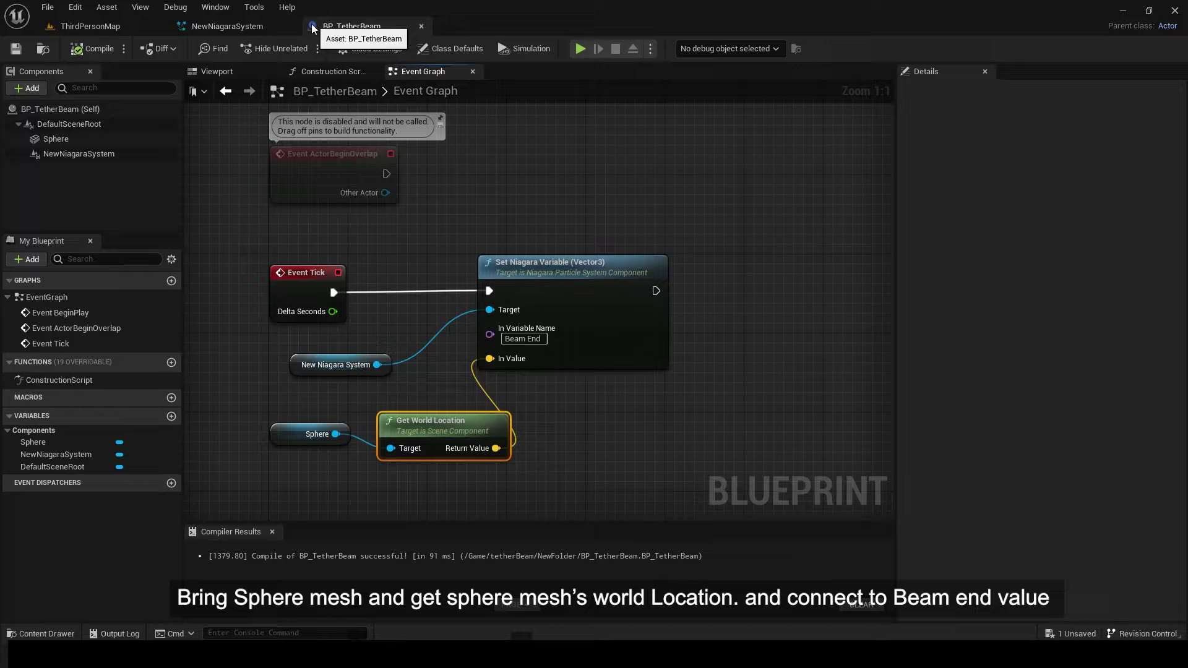
Step: Place a BP_TetherBeam actor in the ThirdPersonMap level
{"action": "left_click", "coordinate": [73, 30]}
{"action": "left_click_drag", "start_coordinate": [377, 392], "coordinate": [411, 252]}
{"action": "right_click_drag", "start_coordinate": [427, 142], "coordinate": [471, 117]}
Step: Play the level and move the BP_TetherBeam actor's Sphere component to check whether the beam end follows it
{"action": "left_click", "coordinate": [273, 49]}
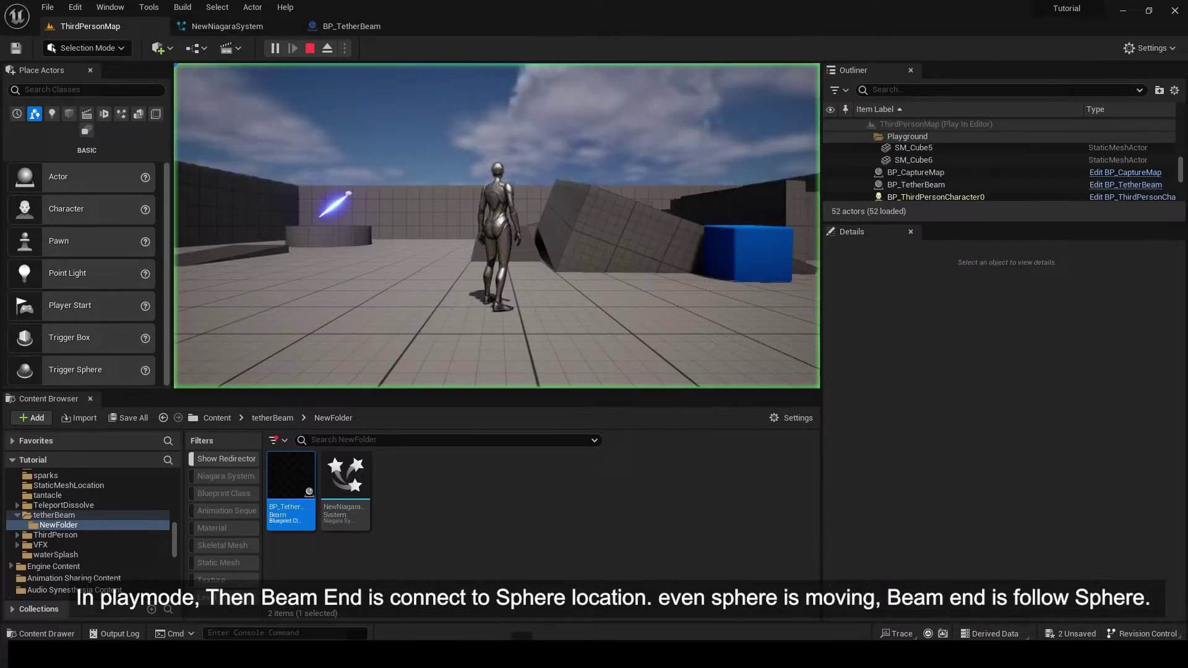
{"action": "key", "text": "w"}
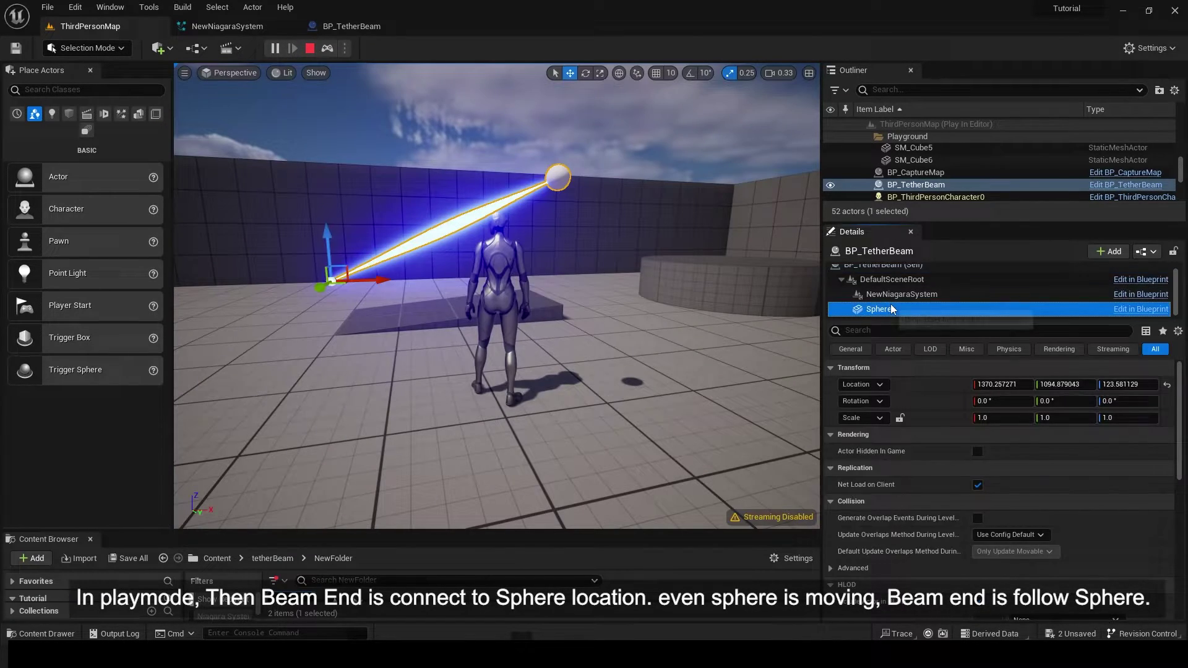
{"action": "left_click_drag", "start_coordinate": [571, 164], "coordinate": [650, 172]}
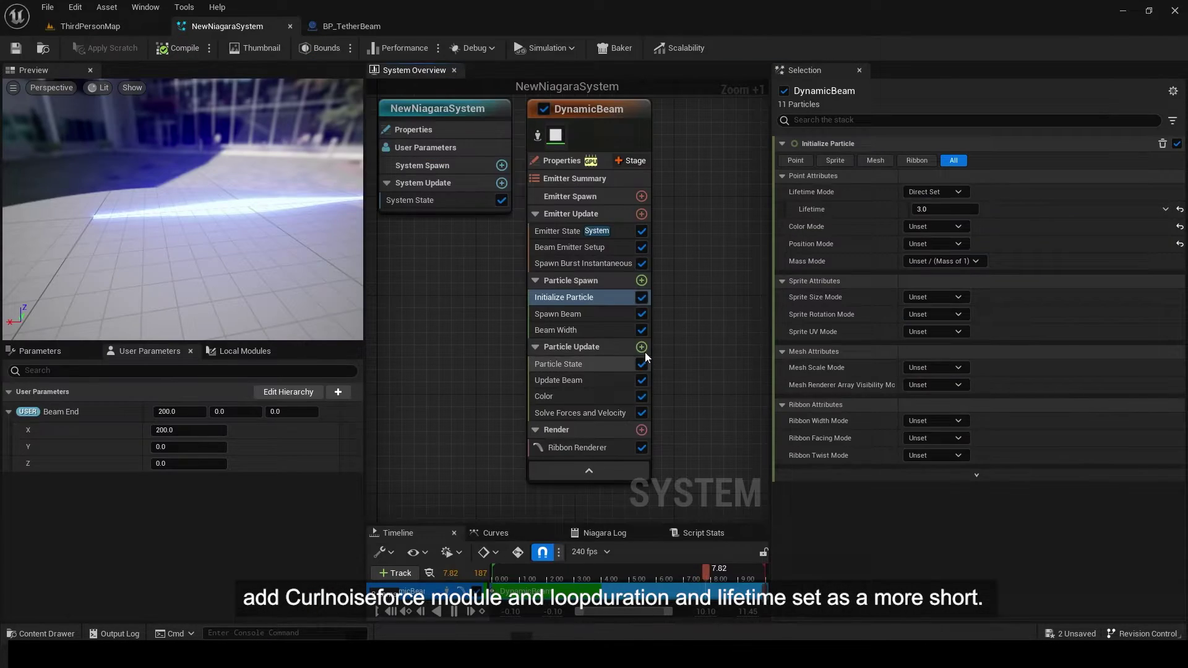
Step: Add a Curl Noise Force module to Particle Update in NewNiagaraSystem's DynamicBeam emitter and set its Noise Frequency to 14
{"action": "left_click", "coordinate": [642, 347]}
{"action": "type", "text": "cu"}
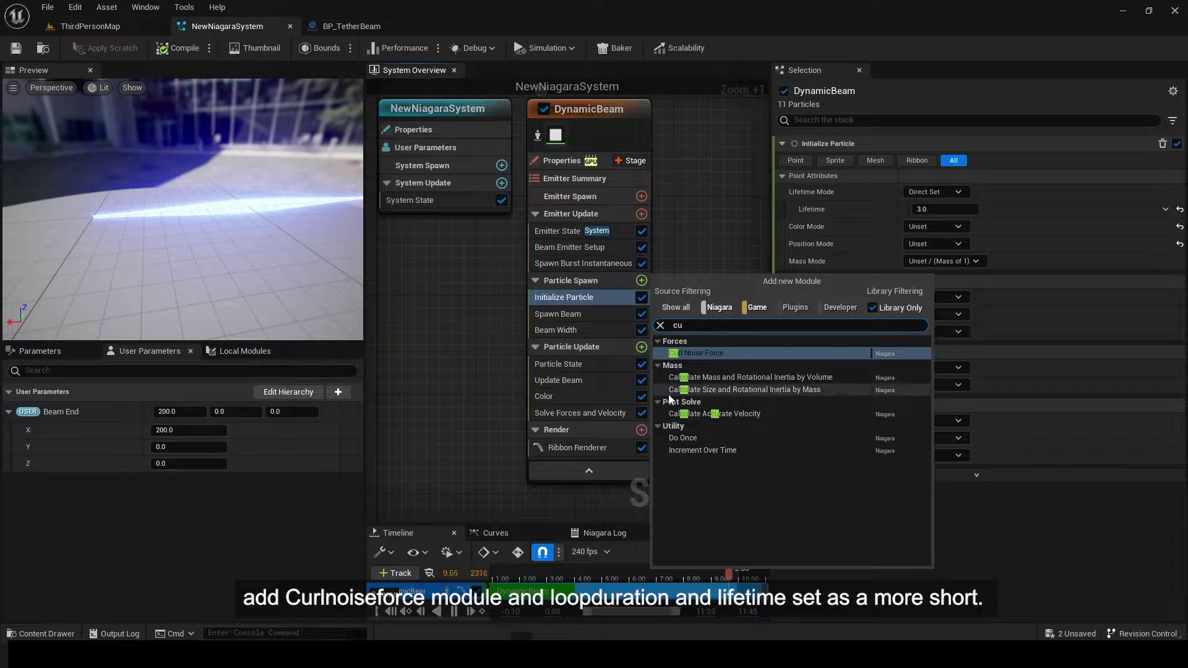
{"action": "left_click", "coordinate": [700, 353]}
{"action": "left_click", "coordinate": [922, 178]}
{"action": "type", "text": "14"}
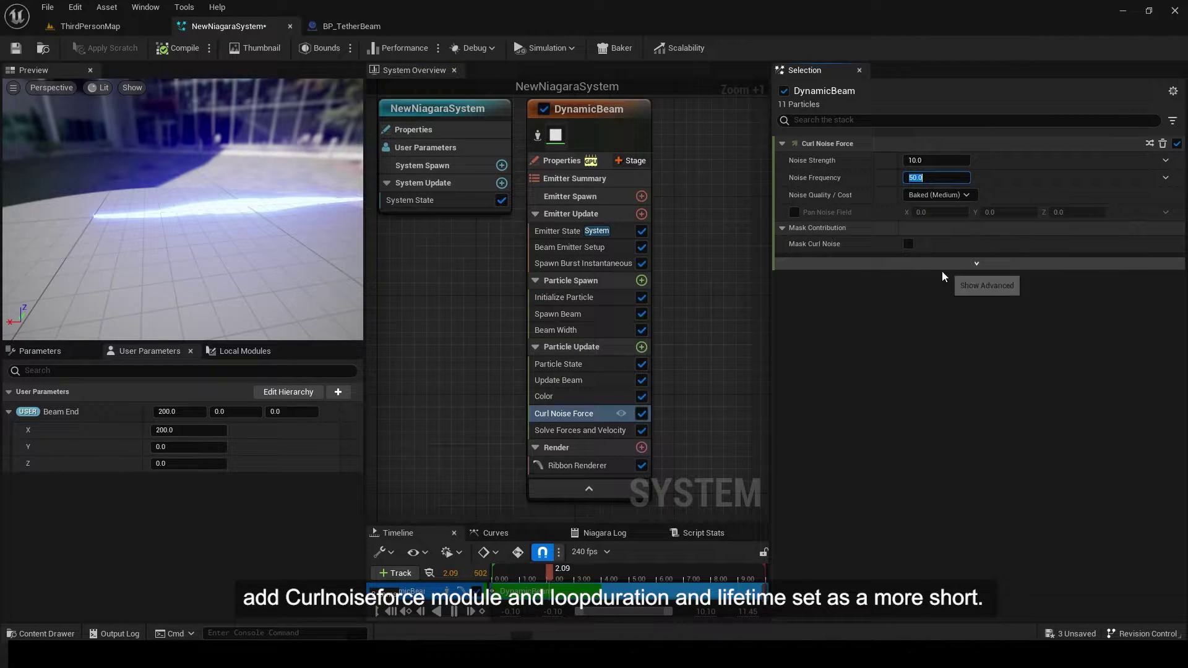
{"action": "key", "text": "Return"}
Step: Enable the Curl Noise Force's Pan Noise Field with X, Y and Z at 1.0 and set Noise Strength to 555
{"action": "left_click", "coordinate": [794, 213]}
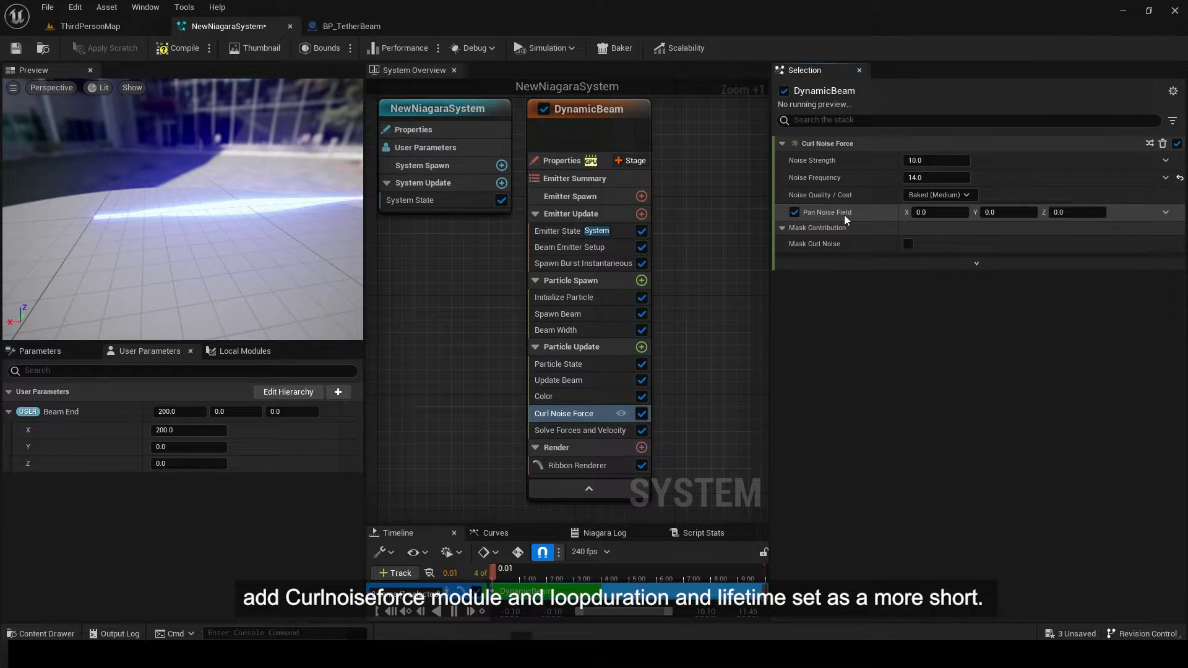
{"action": "type", "text": "1"}
{"action": "key", "text": "Tab"}
{"action": "type", "text": "1"}
{"action": "left_click", "coordinate": [921, 162]}
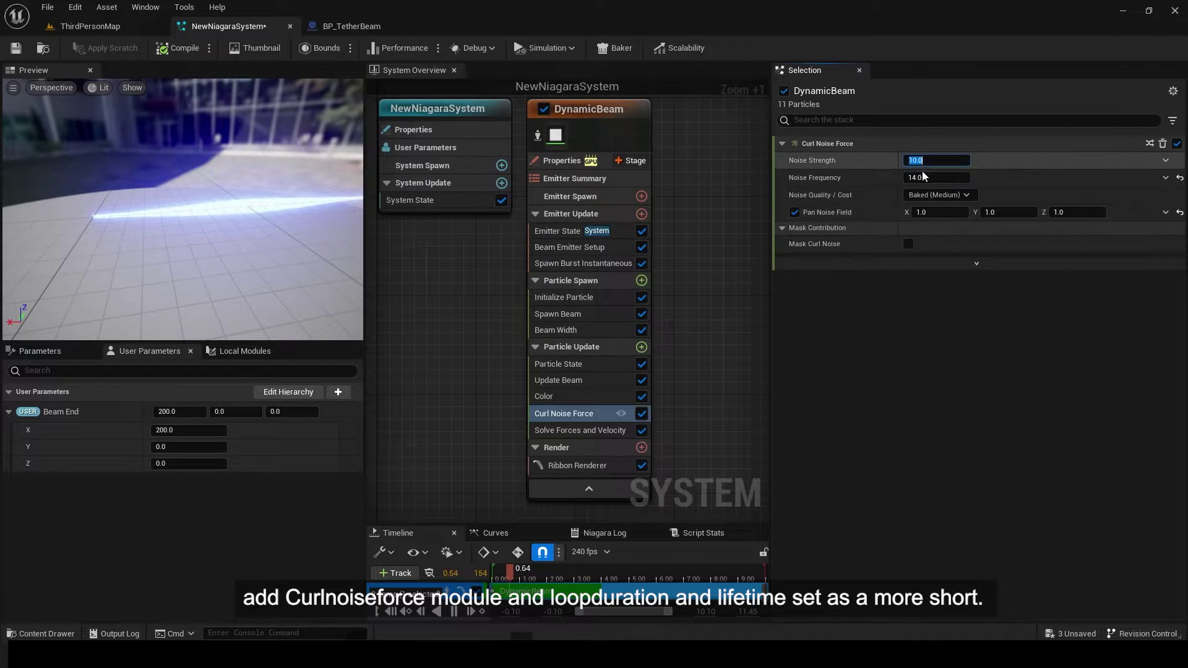
{"action": "type", "text": "555"}
{"action": "key", "text": "Return"}
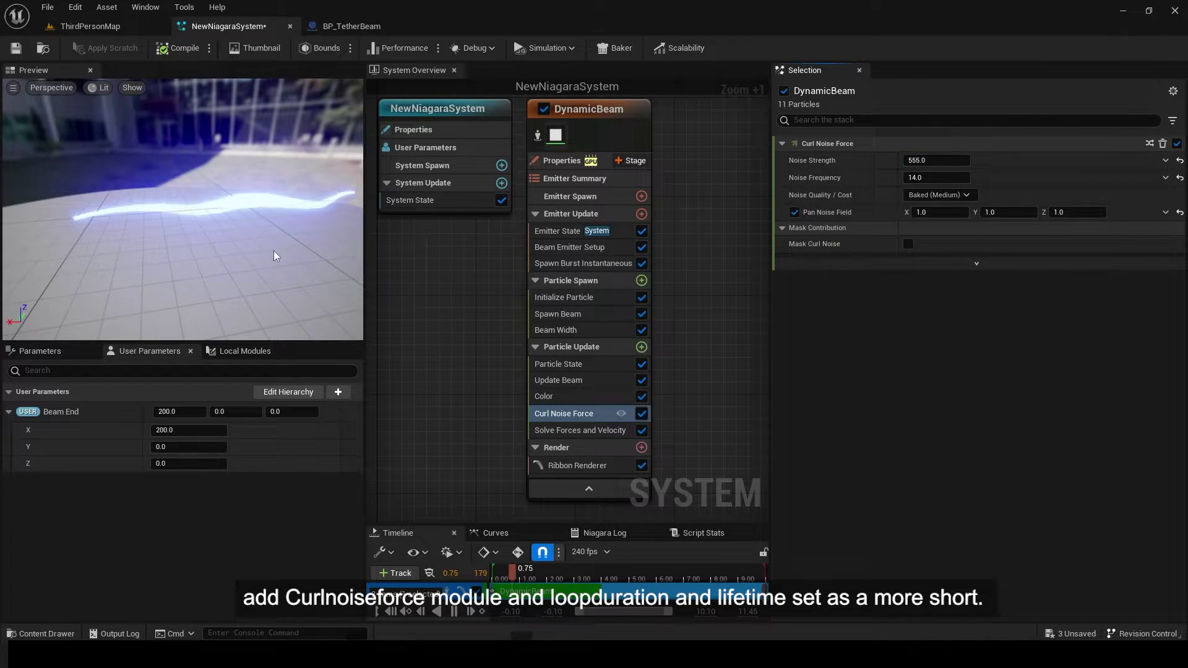
Step: Shorten the particle Lifetime in Initialize Particle and set the System State's Loop Duration to 0.11
{"action": "left_click", "coordinate": [605, 297]}
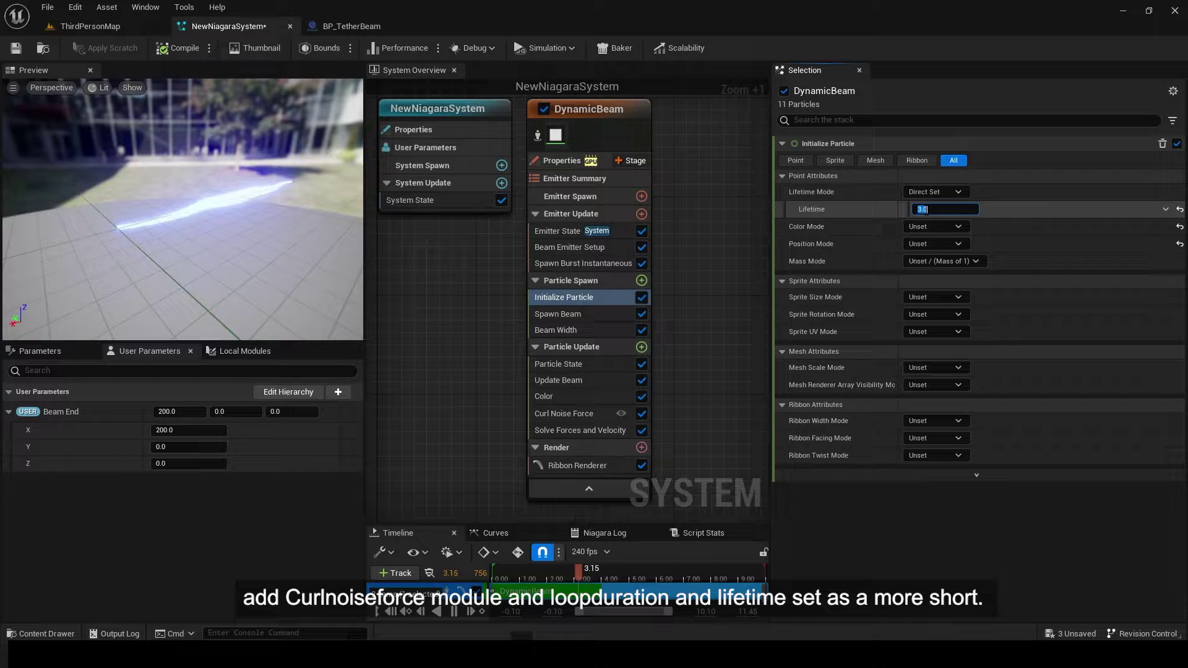
{"action": "left_click", "coordinate": [433, 200]}
{"action": "left_click", "coordinate": [936, 179]}
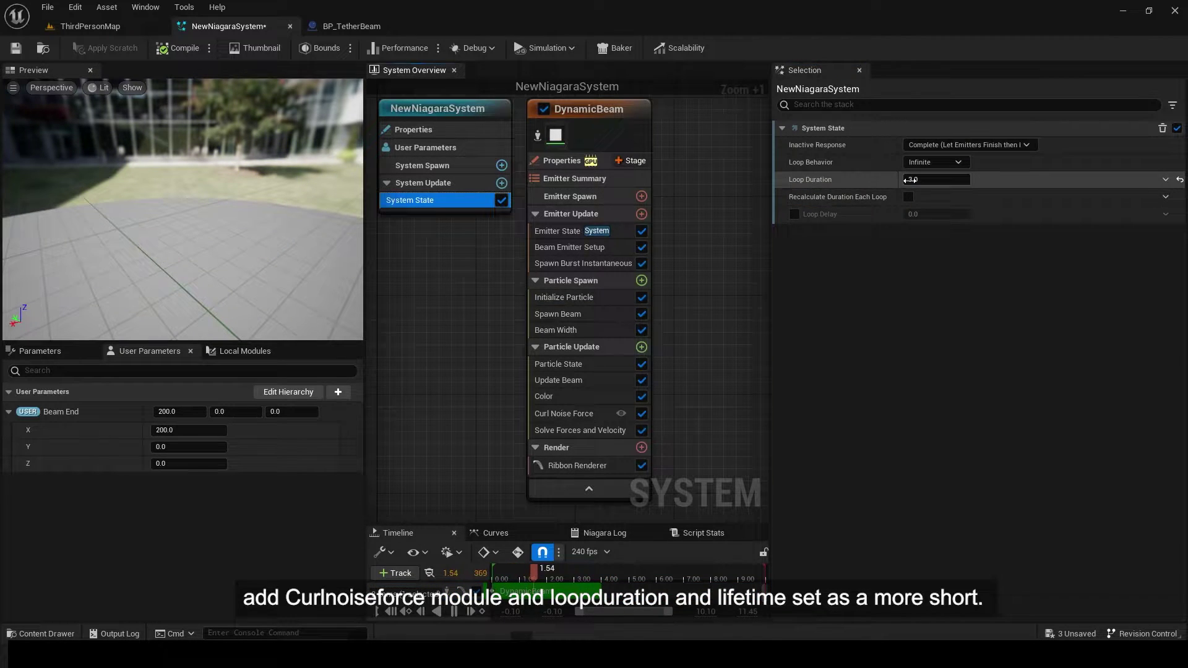
{"action": "type", "text": ".11"}
{"action": "key", "text": "Return"}
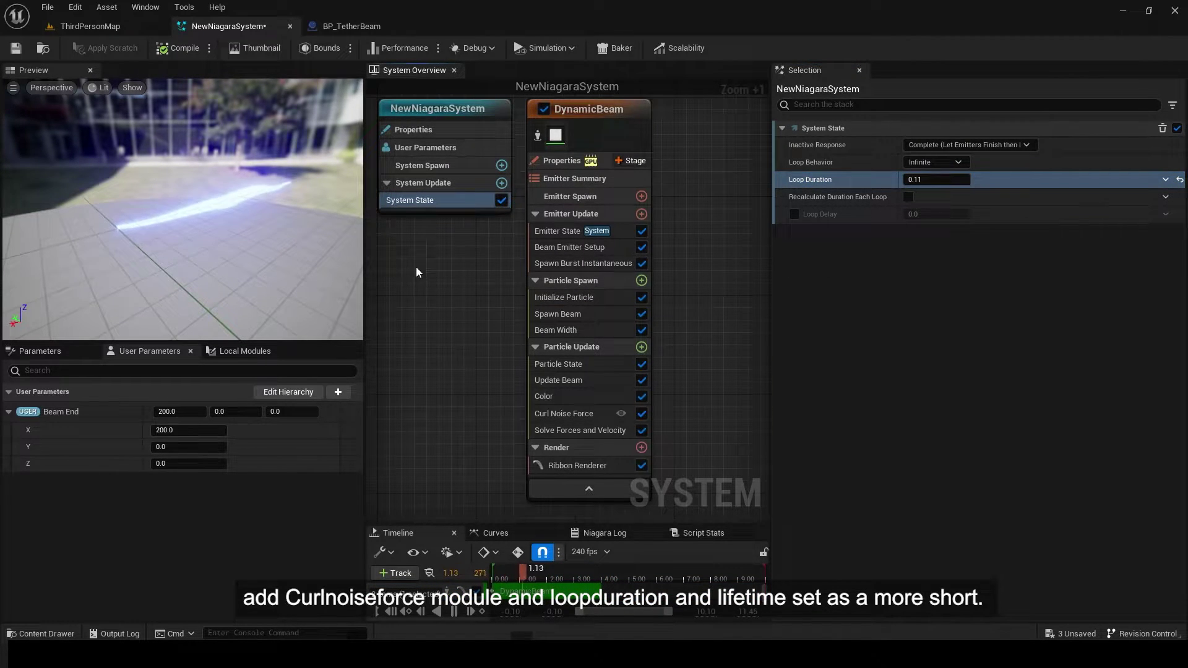
Step: Reset the Beam Width curve to a constant value, trying 0.15 and 0.3 before setting it to 1.0
{"action": "left_click", "coordinate": [587, 331]}
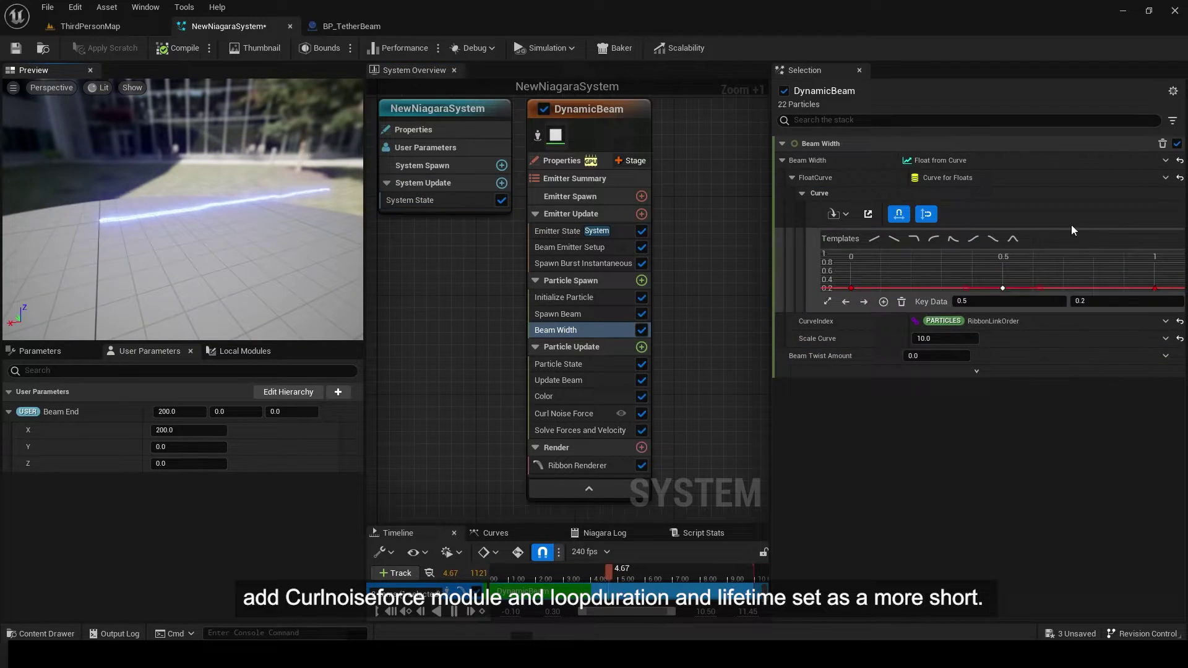
{"action": "left_click", "coordinate": [1178, 162]}
{"action": "left_click", "coordinate": [936, 160]}
{"action": "type", "text": "0.15"}
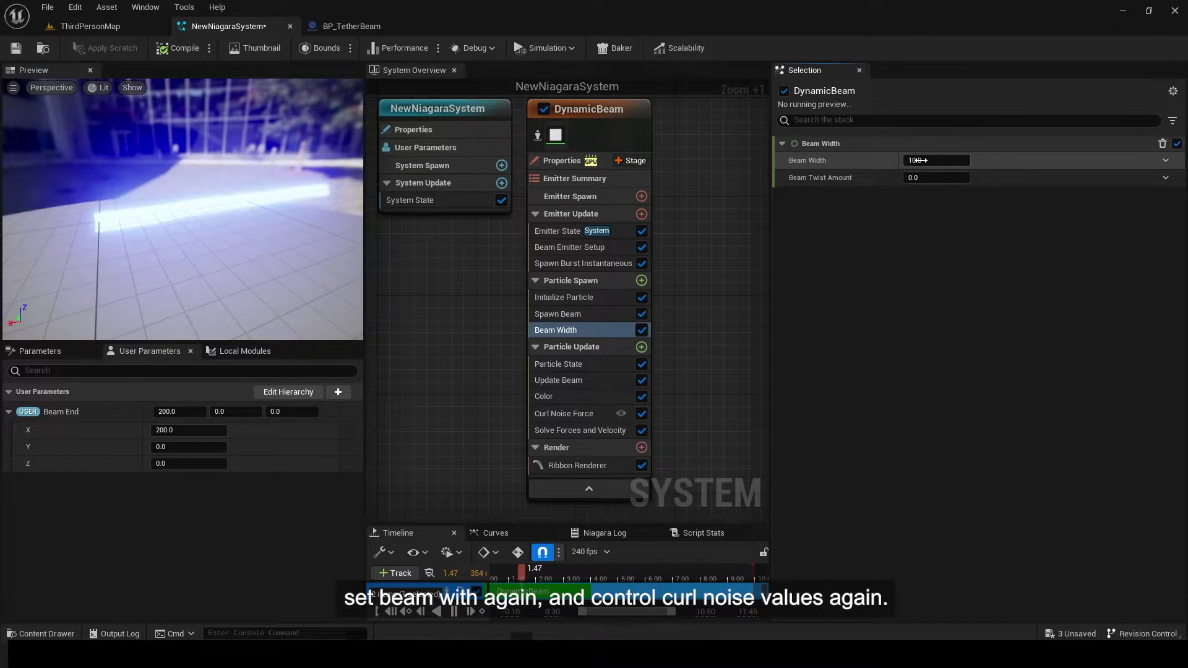
{"action": "key", "text": "Return"}
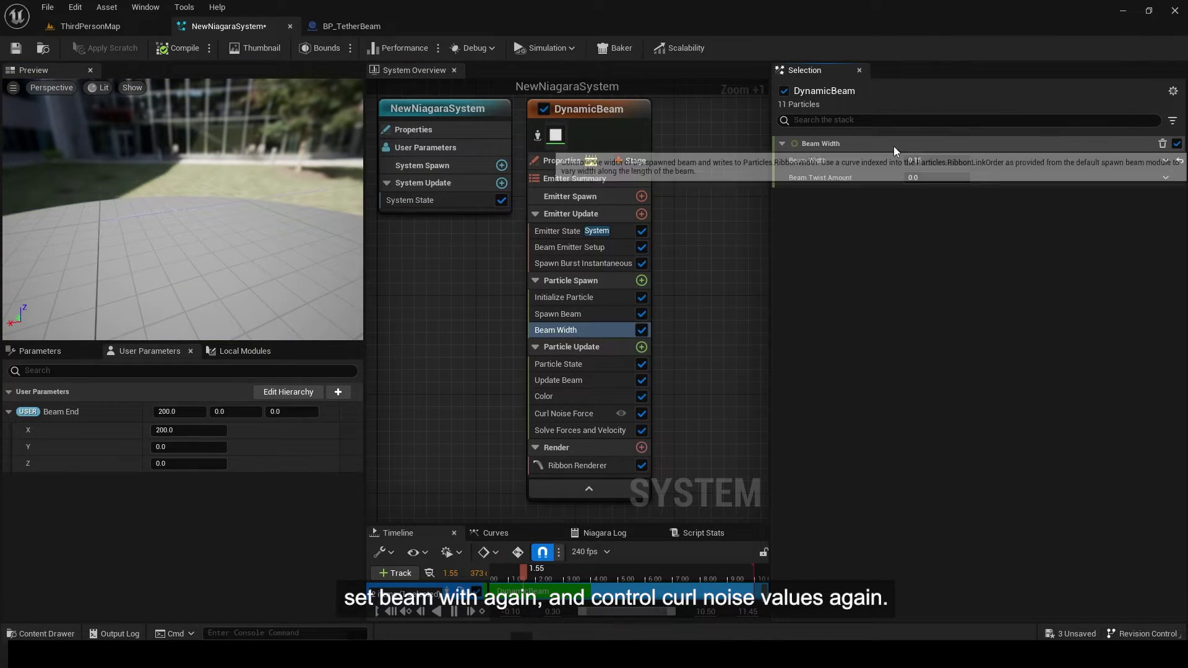
{"action": "left_click", "coordinate": [927, 160]}
{"action": "type", "text": "."}
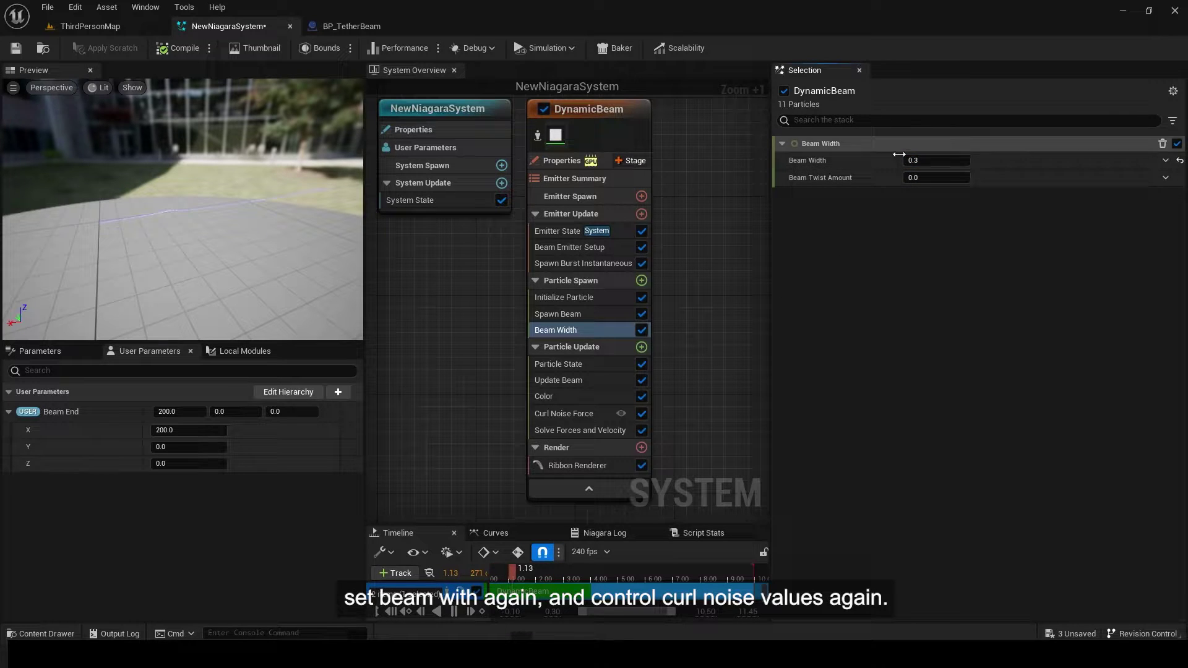
{"action": "left_click", "coordinate": [923, 160]}
{"action": "type", "text": "1"}
{"action": "key", "text": "Return"}
{"action": "left_click_drag", "start_coordinate": [204, 198], "coordinate": [204, 198]}
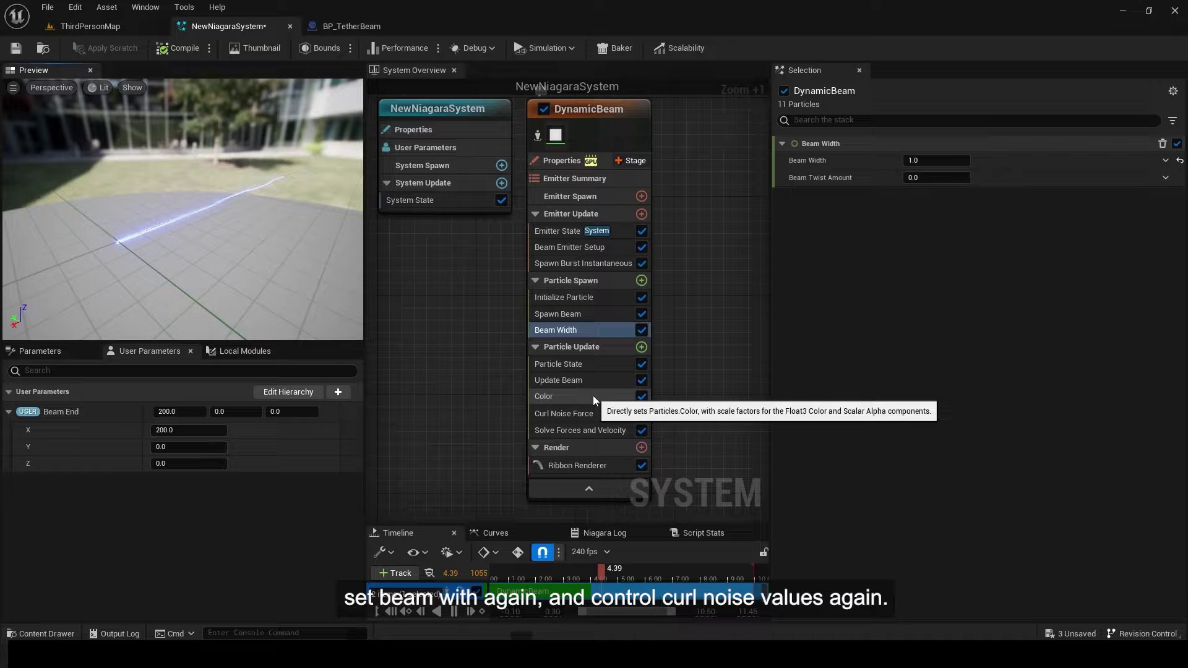
Step: Raise the Curl Noise Force's Noise Strength to about 5315 and its Noise Frequency to about 40
{"action": "left_click", "coordinate": [593, 412]}
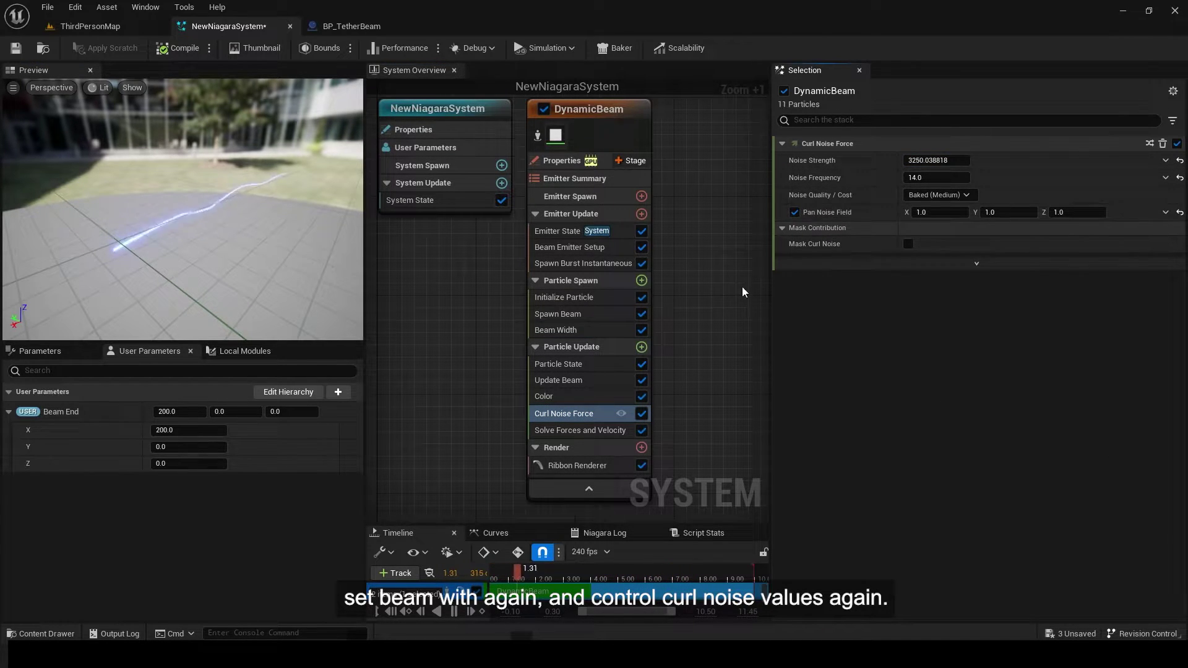
{"action": "left_click_drag", "start_coordinate": [942, 177], "coordinate": [965, 159]}
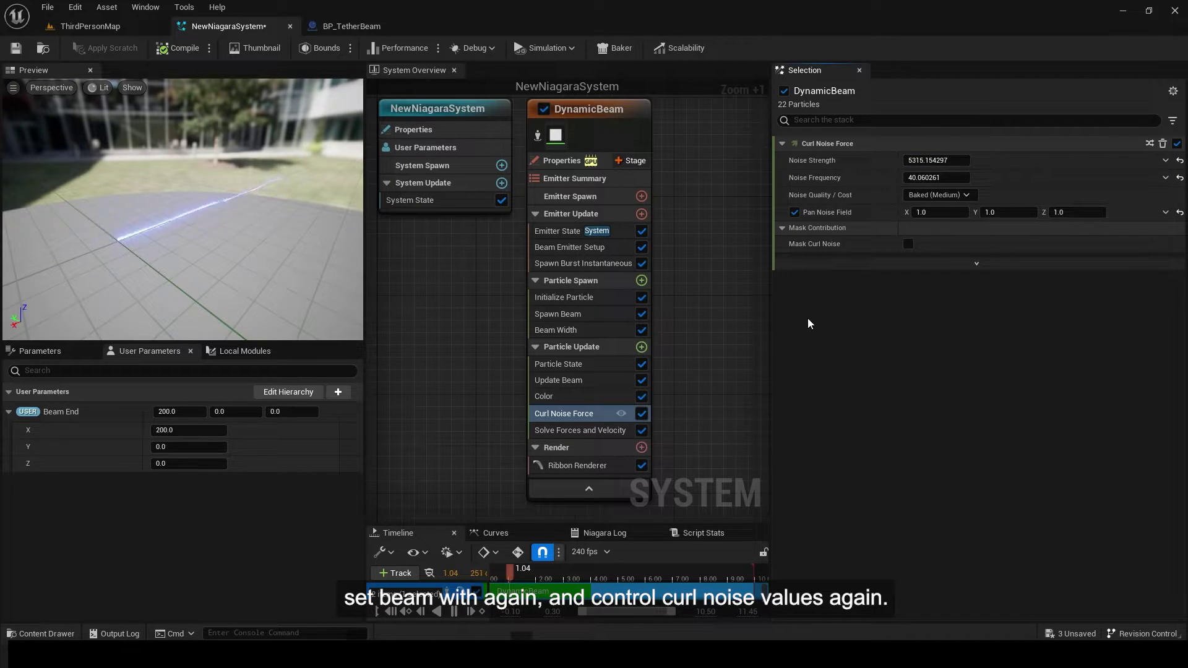
Step: Set the Spawn Count of the DynamicBeam emitter's Spawn Burst Instantaneous module to 25
{"action": "left_click", "coordinate": [581, 264]}
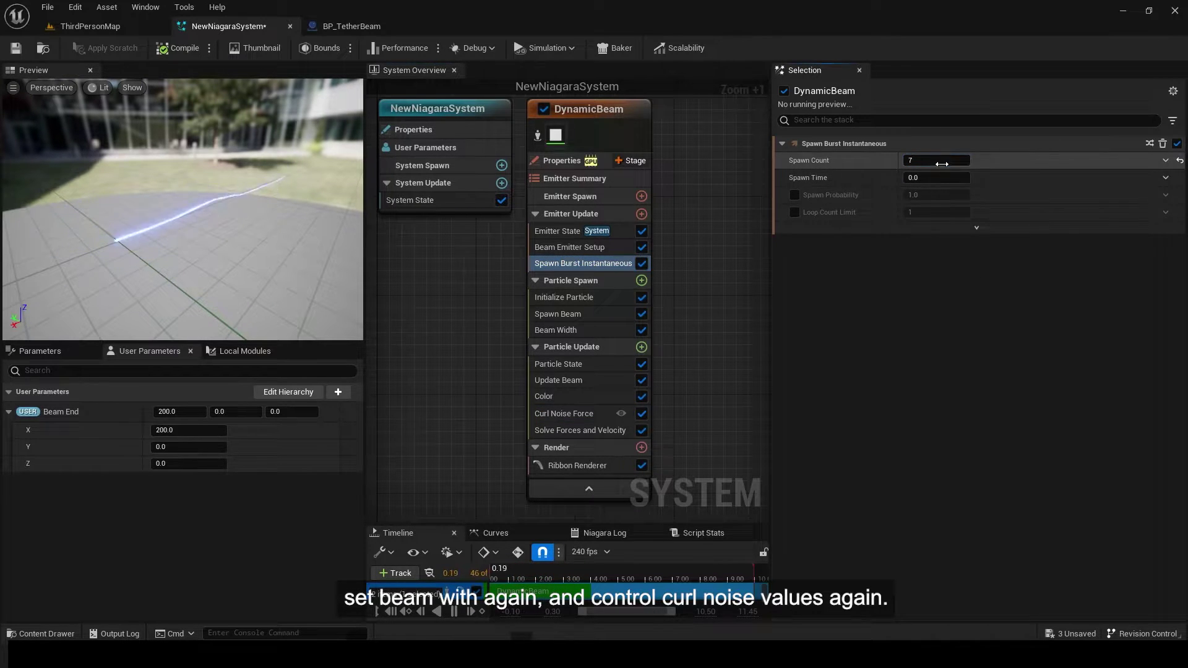
{"action": "left_click", "coordinate": [941, 163]}
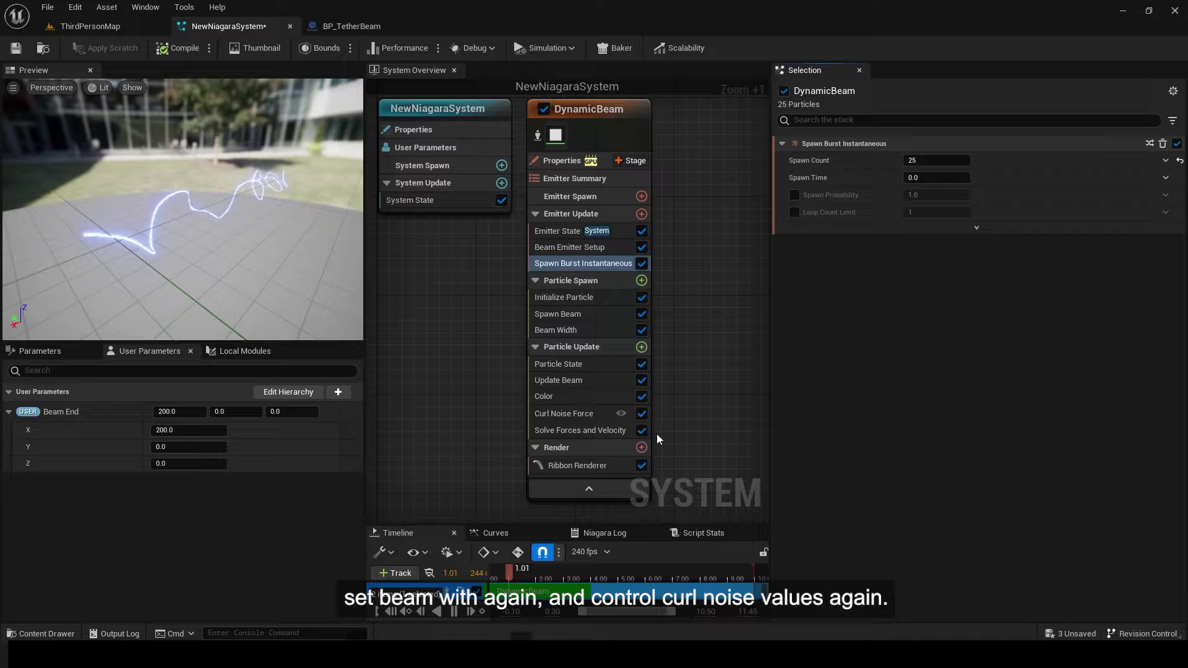
{"action": "left_click", "coordinate": [589, 413]}
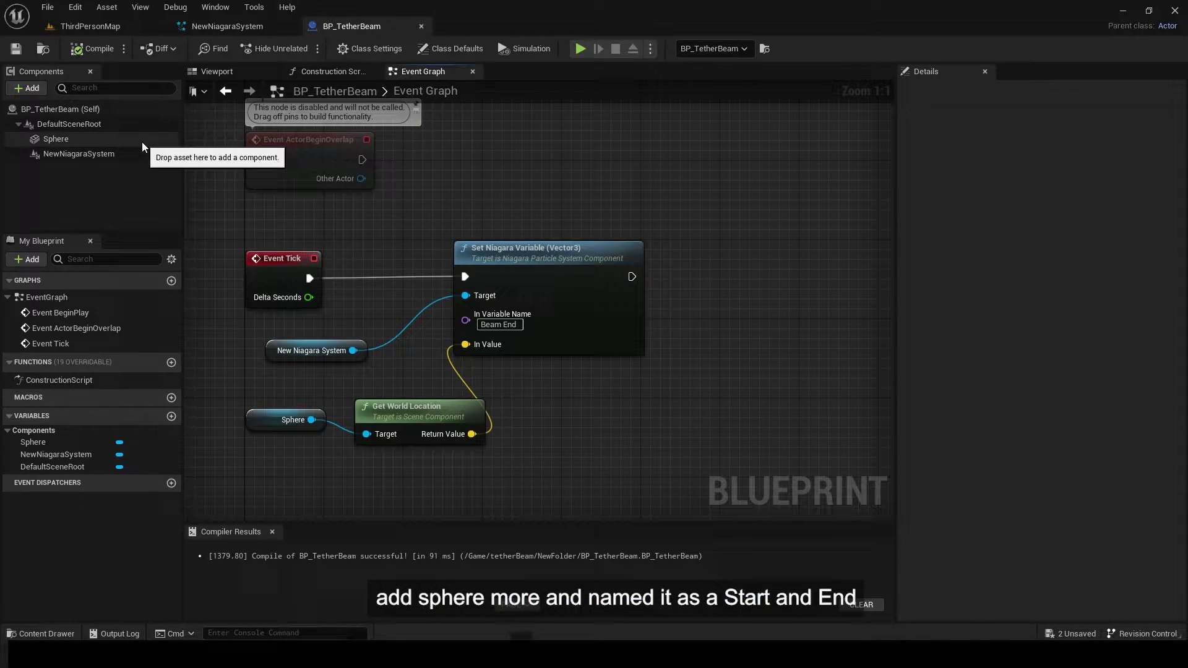
Step: Add a second sphere component under DefaultSceneRoot in BP_TetherBeam and name it Sphere_Start
{"action": "left_click", "coordinate": [142, 142]}
{"action": "left_click", "coordinate": [68, 124]}
{"action": "left_click", "coordinate": [26, 88]}
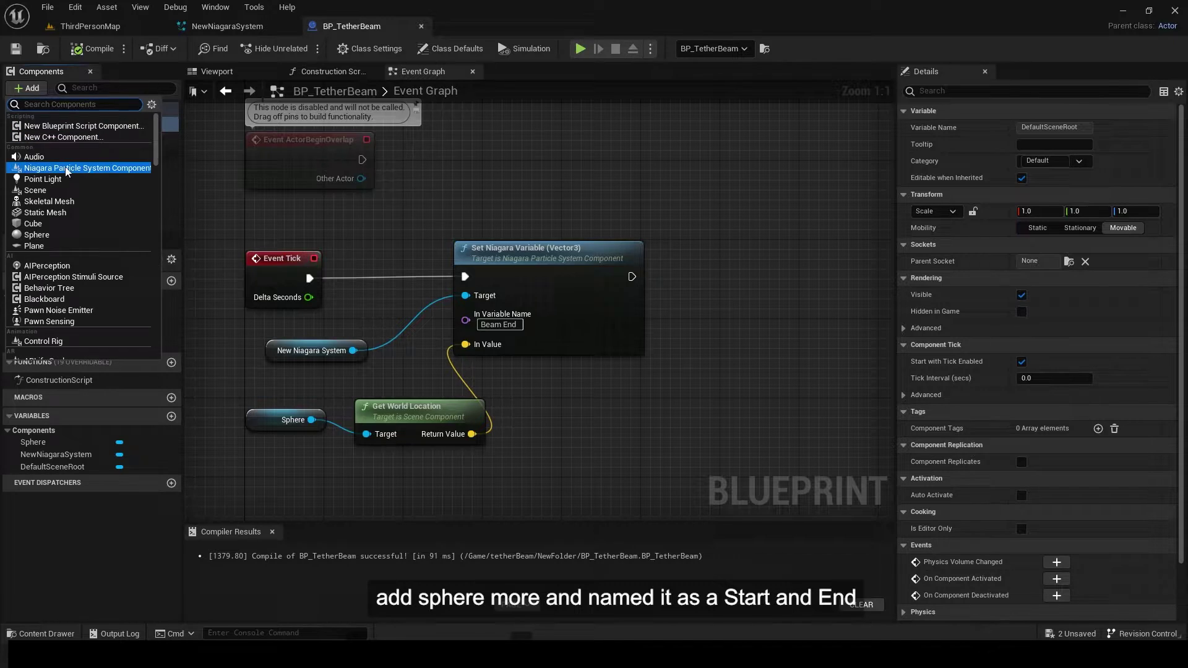
{"action": "left_click", "coordinate": [91, 234]}
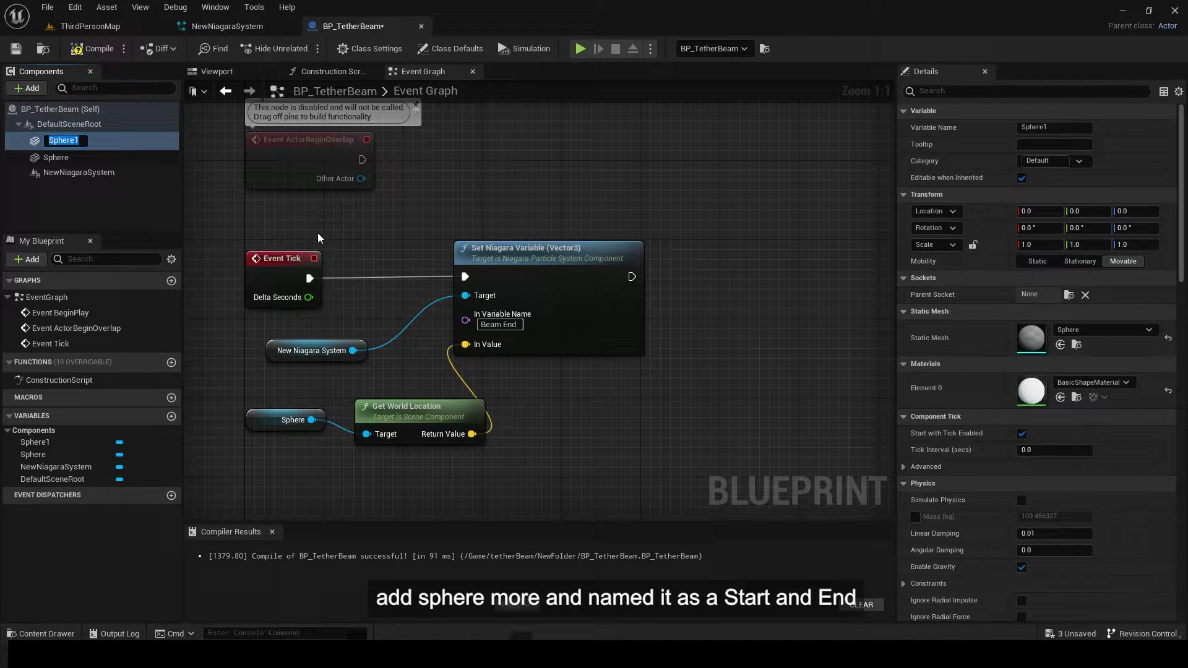
{"action": "right_click", "coordinate": [94, 142]}
{"action": "left_click", "coordinate": [127, 257]}
{"action": "key", "text": "Right"}
{"action": "key", "text": "BackSpace"}
{"action": "type", "text": "_Start"}
{"action": "key", "text": "Return"}
Step: Rename the original Sphere component to Sphere_End
{"action": "right_click", "coordinate": [156, 157]}
{"action": "left_click", "coordinate": [169, 266]}
{"action": "key", "text": "End"}
{"action": "type", "text": "_E"}
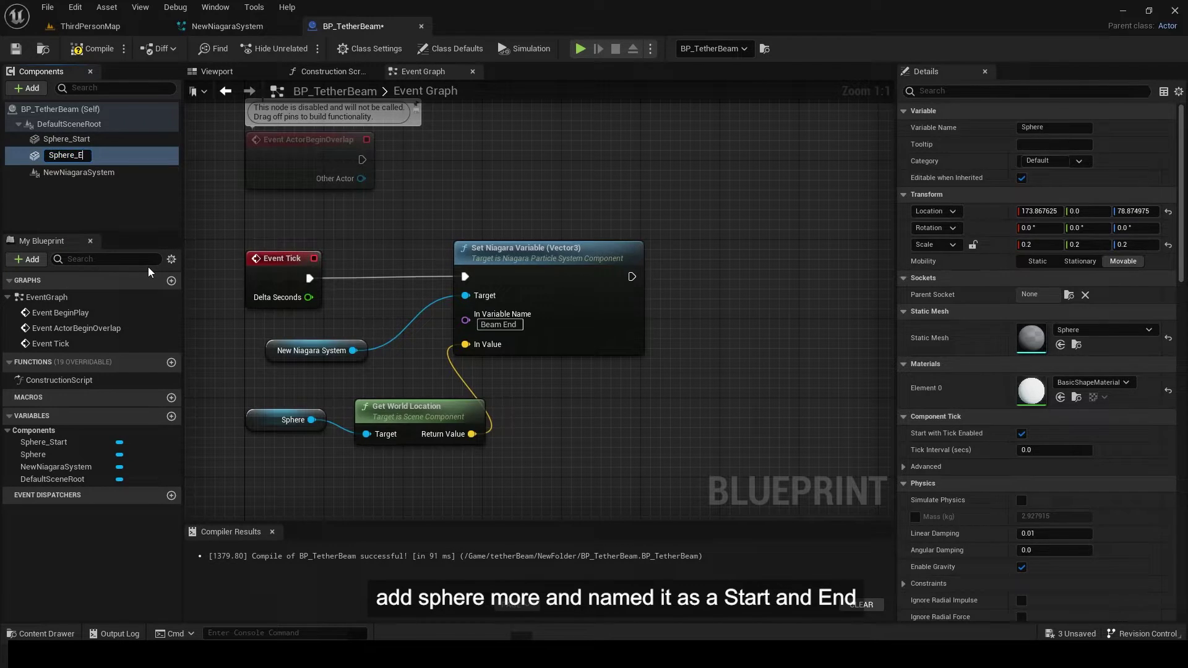
{"action": "type", "text": "nd"}
{"action": "key", "text": "Return"}
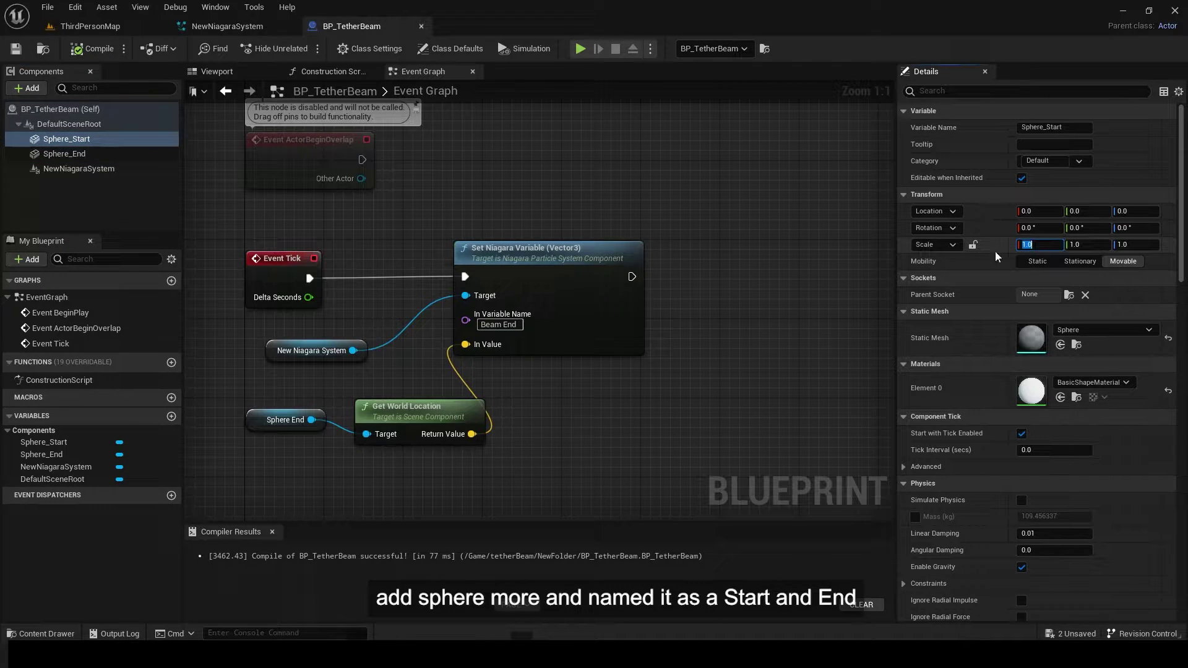
Step: Scale the Sphere_Start component to 0.3 on X, Y and Z
{"action": "type", "text": "0.3"}
{"action": "key", "text": "Tab"}
{"action": "type", "text": "0.3"}
{"action": "key", "text": "Tab"}
{"action": "type", "text": "0.3"}
{"action": "key", "text": "Return"}
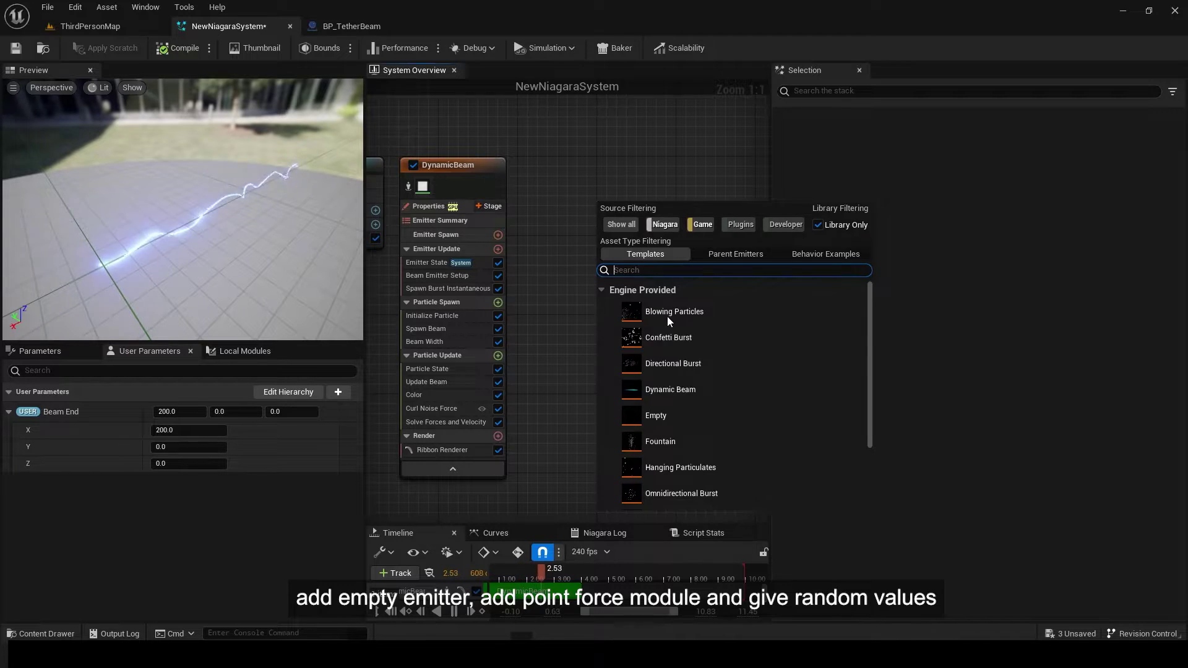
Step: Add an Empty emitter to NewNiagaraSystem with a Point Force in Particle Spawn, and fix its dependency by adding Apply Initial Forces
{"action": "double_click", "coordinate": [655, 415]}
{"action": "left_click", "coordinate": [632, 264]}
{"action": "type", "text": "po"}
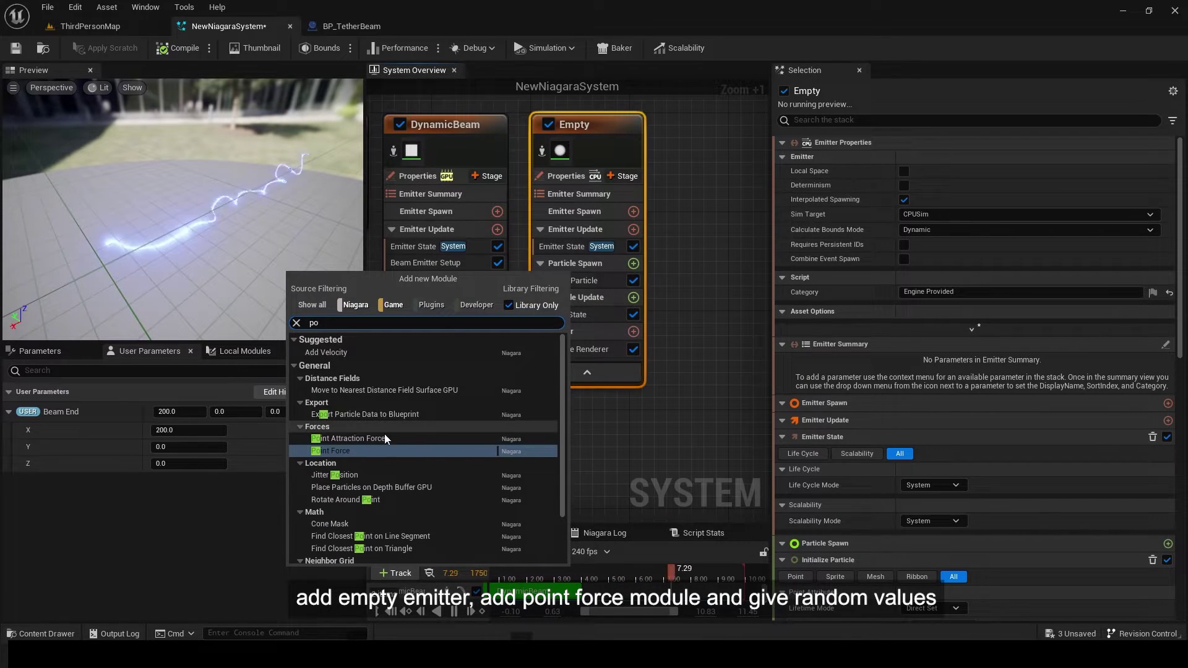
{"action": "left_click", "coordinate": [376, 451]}
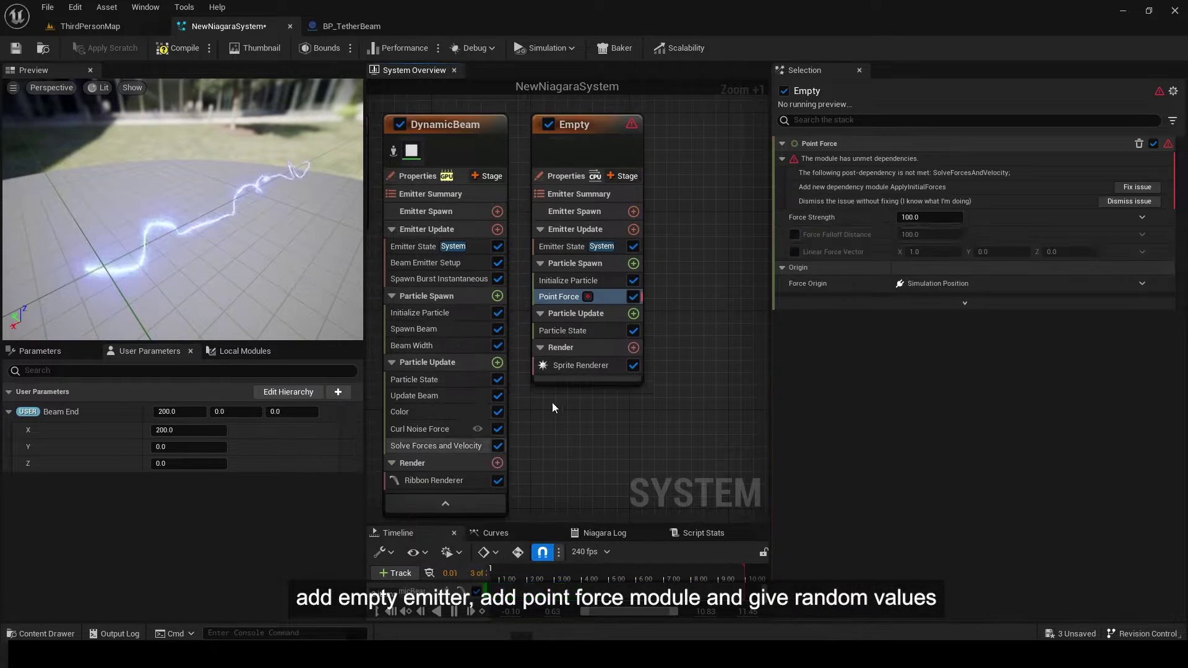
{"action": "left_click", "coordinate": [1142, 189]}
Step: Make the Point Force's Force Strength a Random Range Float with Minimum 255 and Maximum about 88.8, after trying 155
{"action": "left_click", "coordinate": [1165, 161]}
{"action": "type", "text": "ra"}
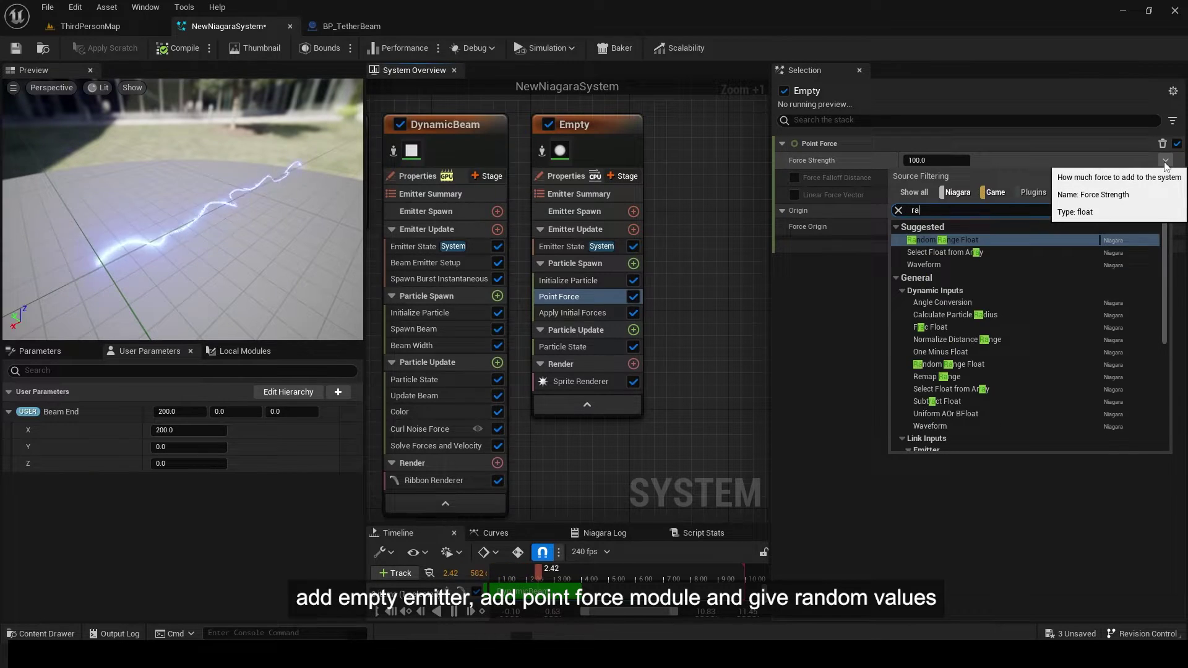
{"action": "key", "text": "Return"}
{"action": "type", "text": "255"}
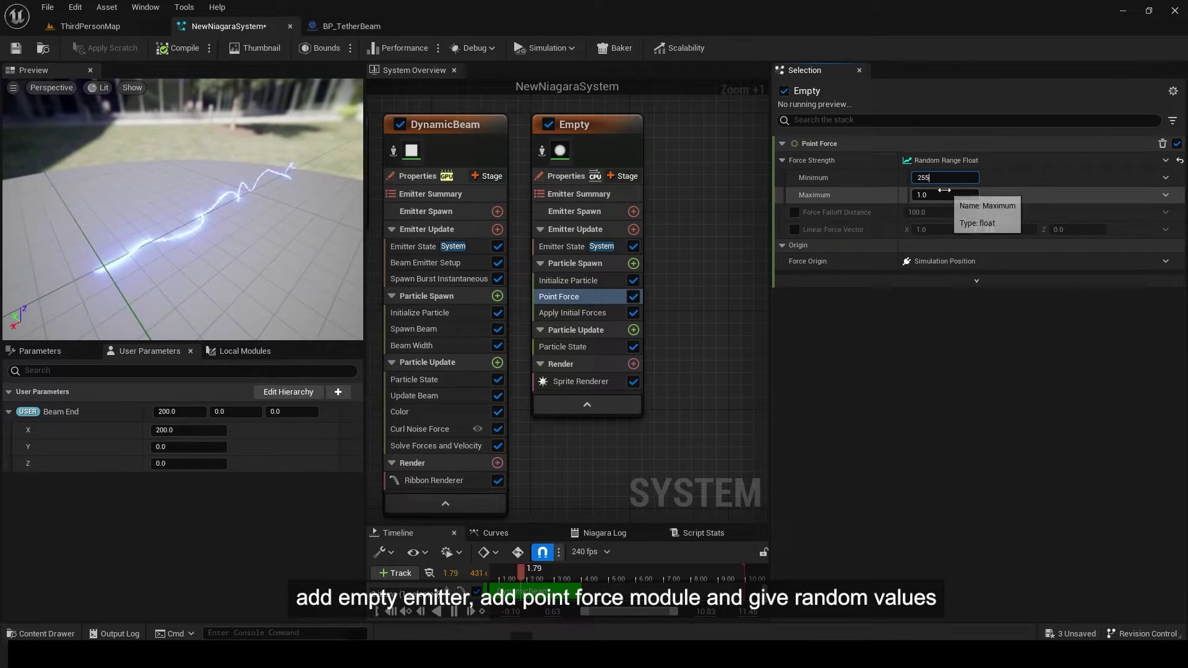
{"action": "key", "text": "Tab"}
{"action": "type", "text": "155"}
{"action": "key", "text": "Return"}
{"action": "left_click_drag", "start_coordinate": [934, 196], "coordinate": [918, 196]}
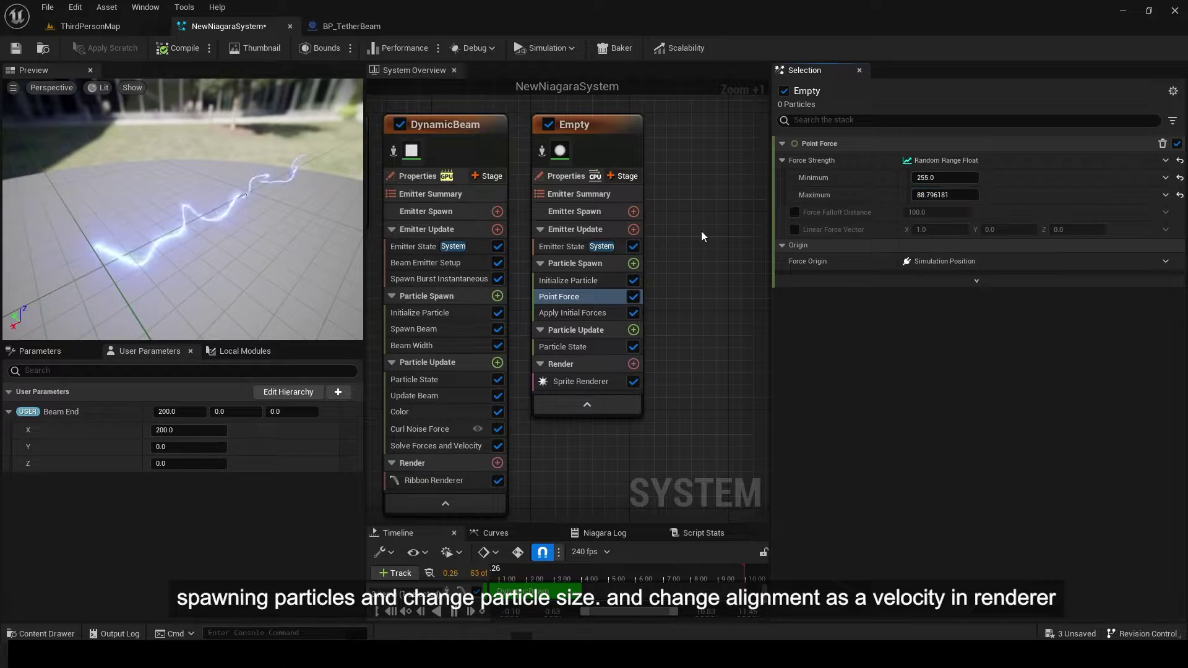
Step: Add a Spawn Rate module to the Empty emitter's Emitter Update and set SpawnRate to 55
{"action": "left_click", "coordinate": [632, 229]}
{"action": "left_click", "coordinate": [448, 314]}
{"action": "left_click", "coordinate": [922, 162]}
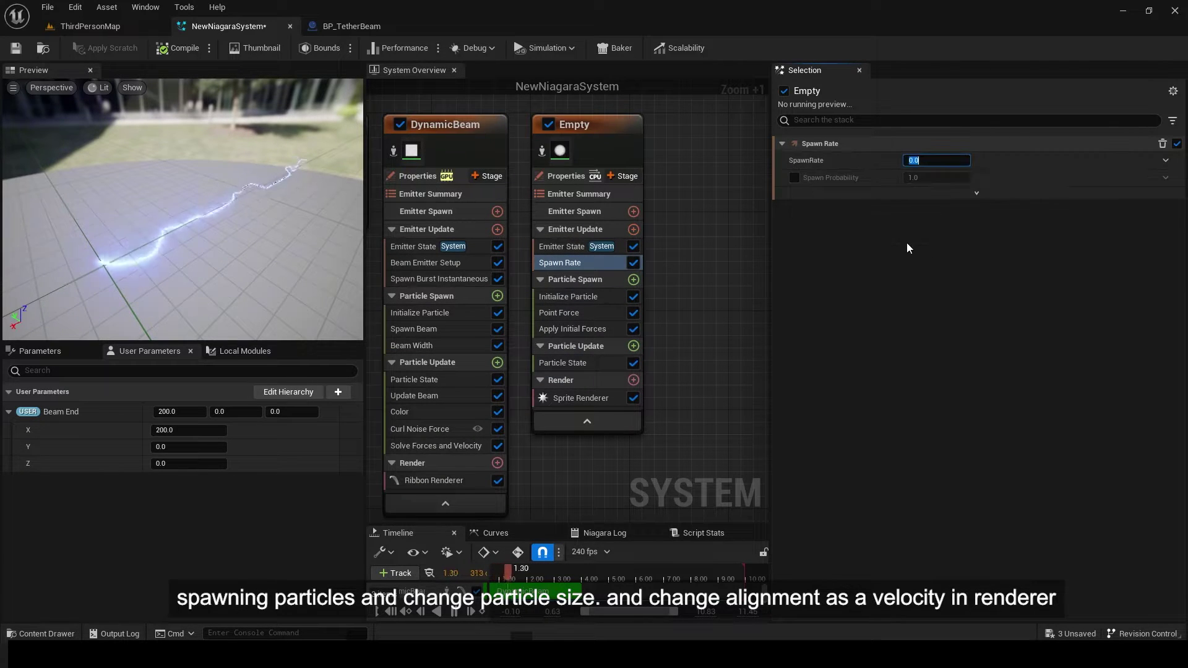
{"action": "type", "text": "55"}
{"action": "key", "text": "Return"}
Step: Give the Empty emitter's particles a Non-Uniform sprite size of 1.0 by 10.0 and set the Sprite Renderer's Alignment to Velocity Aligned
{"action": "left_click", "coordinate": [579, 296]}
{"action": "left_click", "coordinate": [920, 317]}
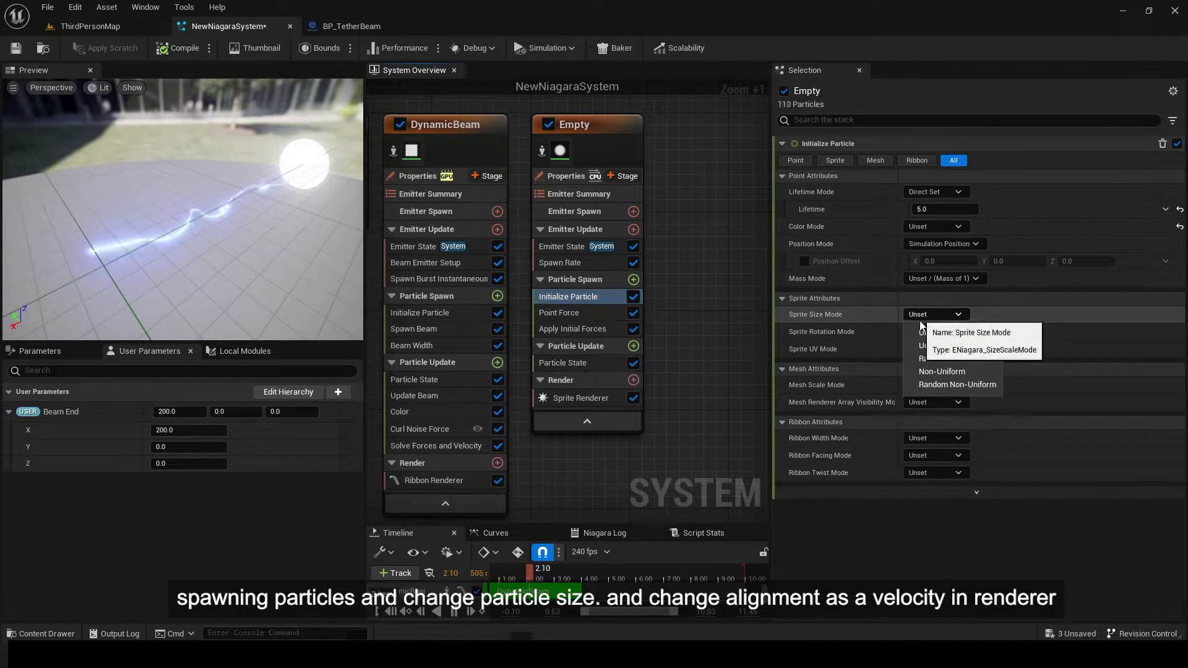
{"action": "left_click", "coordinate": [926, 370]}
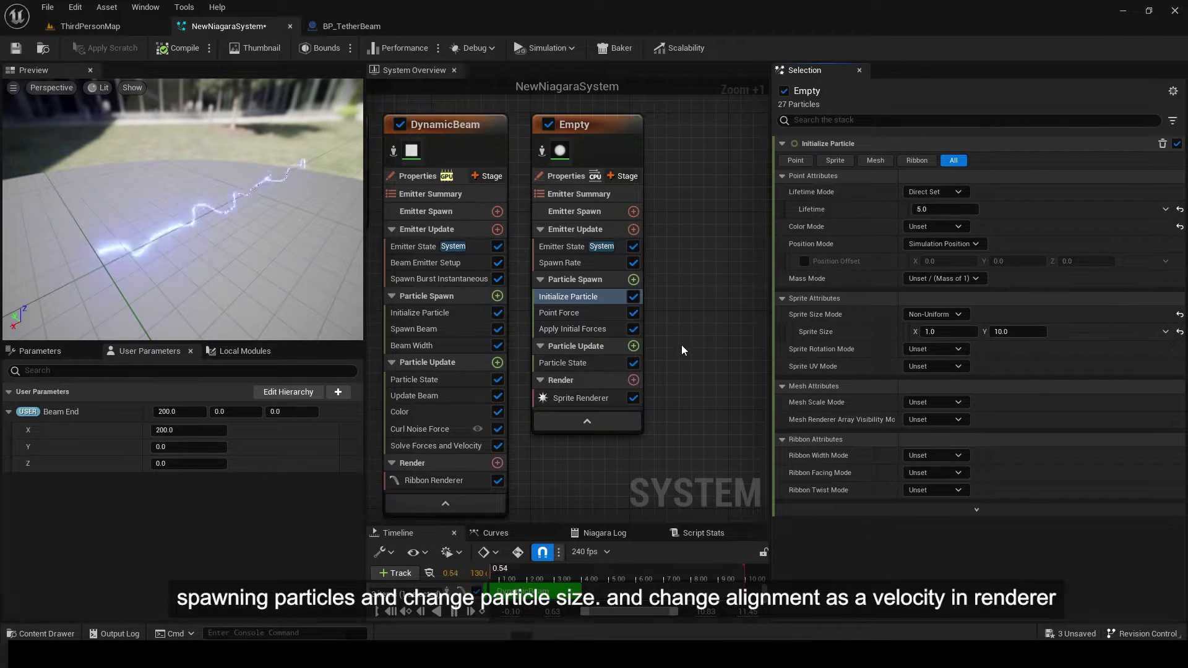
{"action": "left_click", "coordinate": [582, 398]}
{"action": "left_click", "coordinate": [953, 242]}
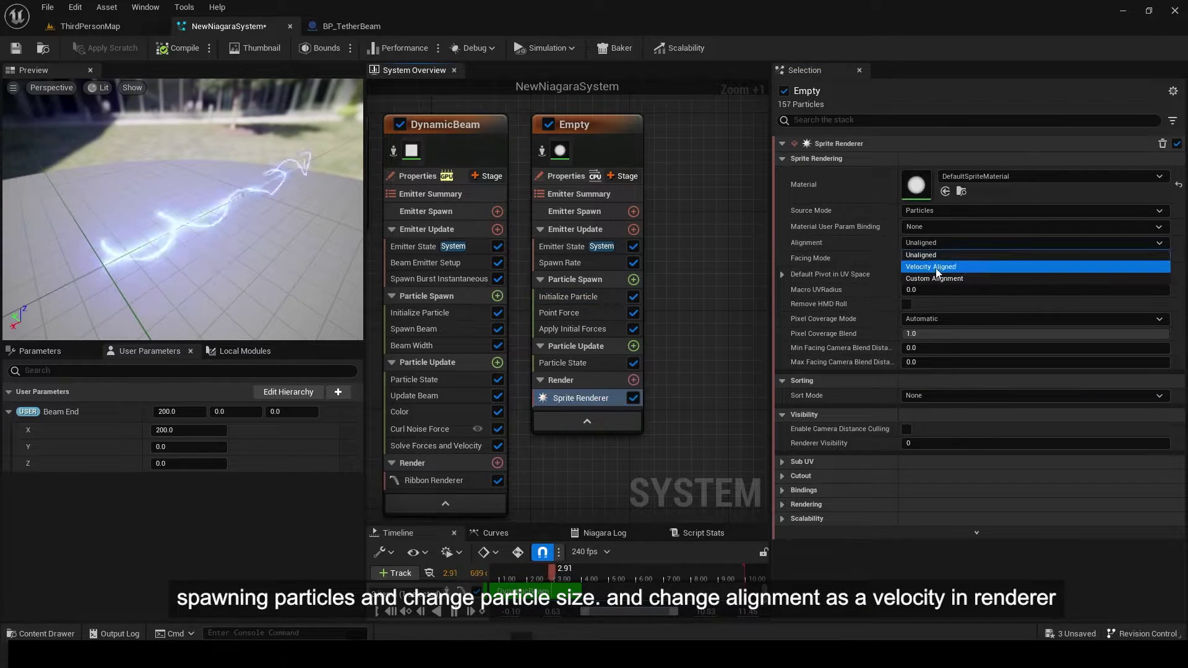
{"action": "left_click", "coordinate": [936, 267]}
Step: Raise the Point Force's minimum Force Strength to about 709
{"action": "left_click", "coordinate": [560, 312]}
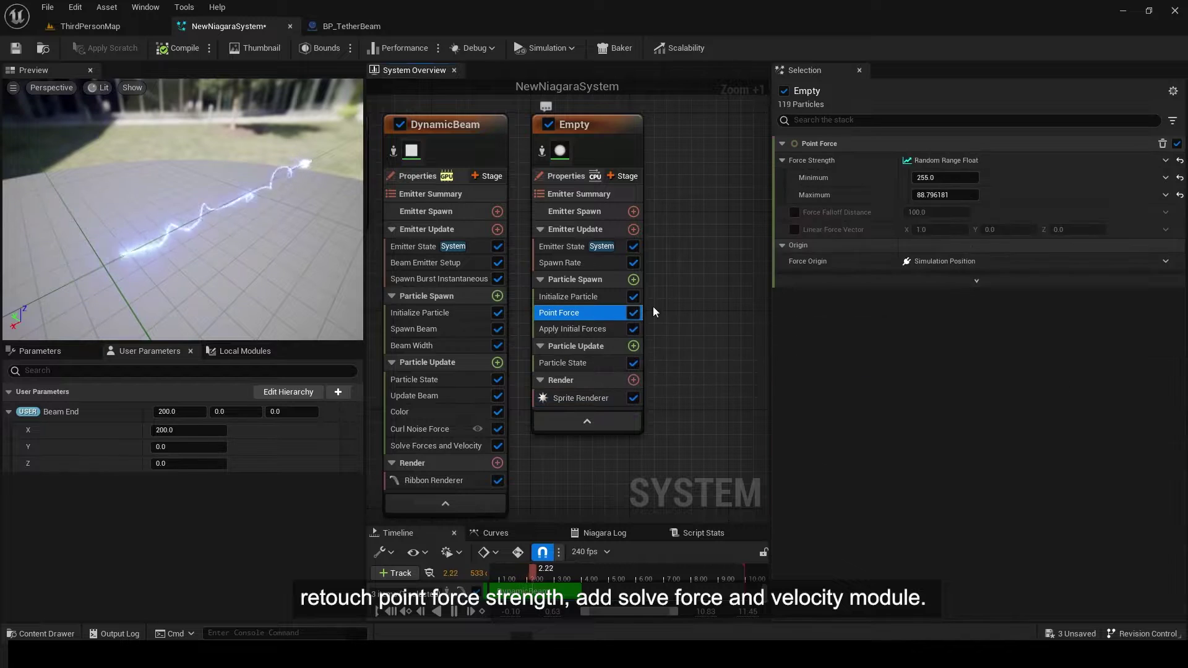
{"action": "left_click", "coordinate": [933, 178]}
{"action": "left_click_drag", "start_coordinate": [937, 178], "coordinate": [941, 178]}
Step: Add a Solve Forces and Velocity module to the Empty emitter's Particle Update
{"action": "right_click_drag", "start_coordinate": [681, 281], "coordinate": [681, 294]}
{"action": "left_click", "coordinate": [634, 360]}
{"action": "type", "text": "solve"}
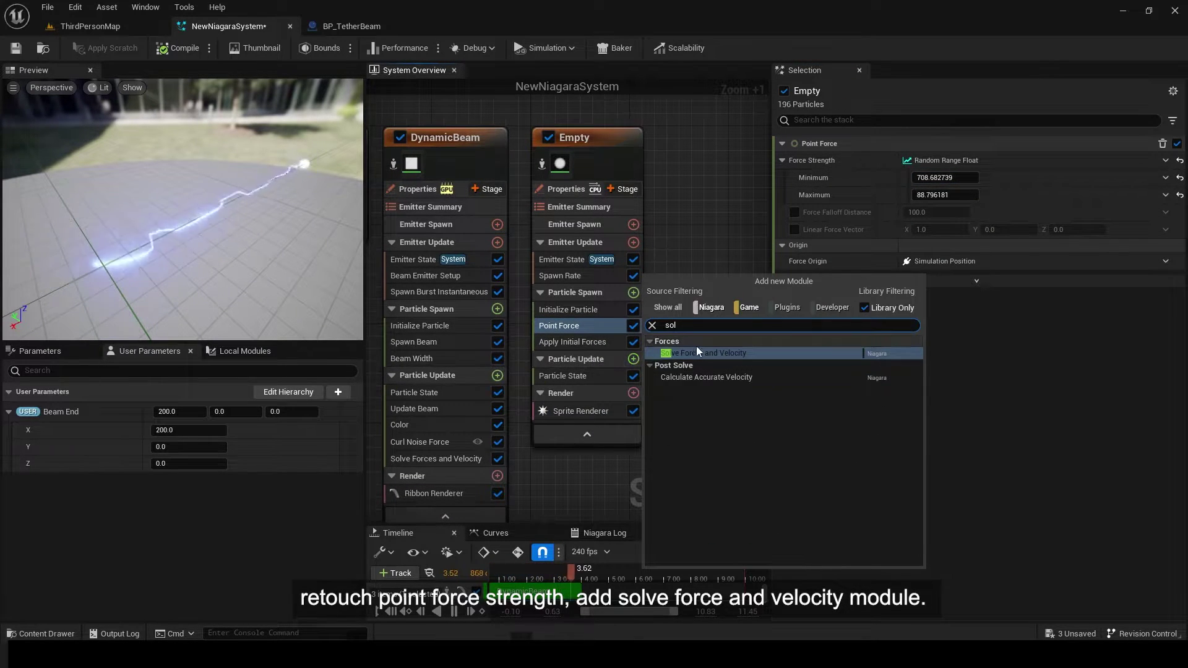
{"action": "left_click", "coordinate": [696, 350]}
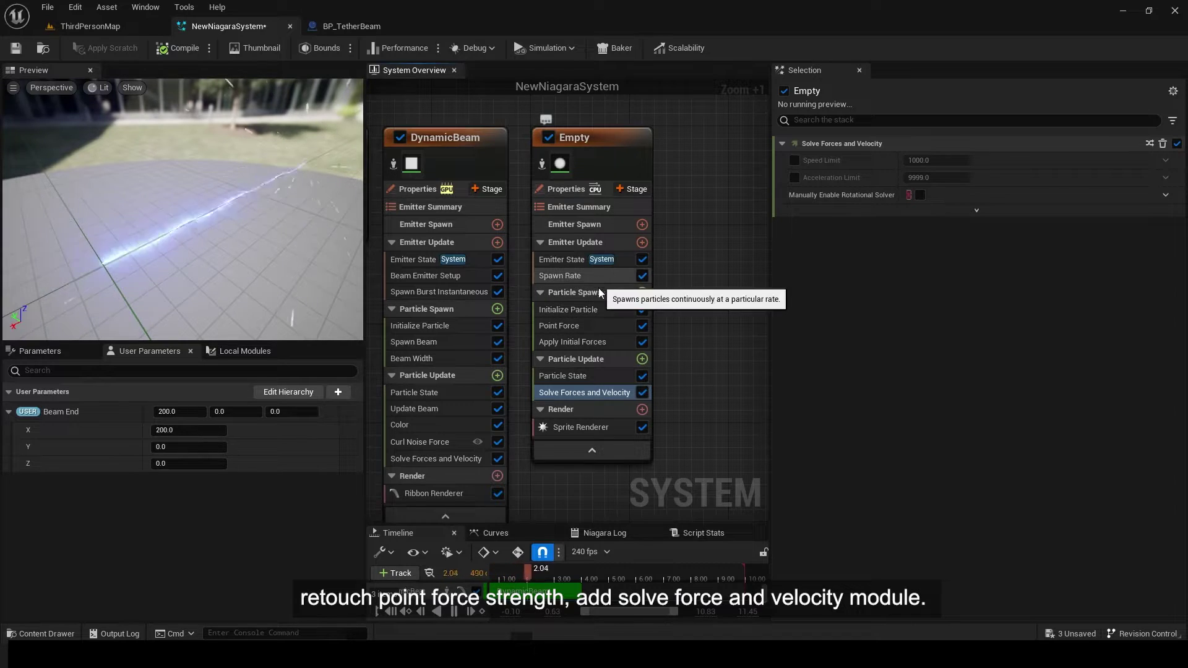
Step: Add a Drag module with Drag set to 2 in Particle Update and lower the Point Force's minimum strength to about 338
{"action": "left_click", "coordinate": [643, 359]}
{"action": "type", "text": "dra"}
{"action": "key", "text": "Return"}
{"action": "left_click", "coordinate": [935, 161]}
{"action": "type", "text": "2"}
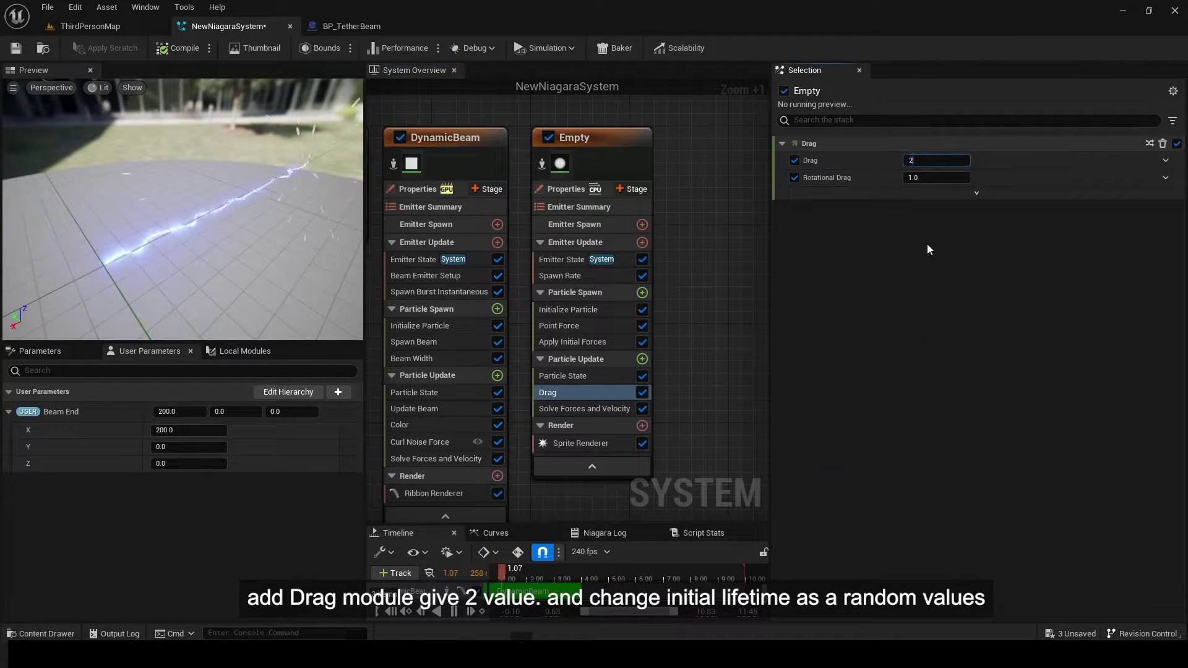
{"action": "left_click", "coordinate": [622, 328]}
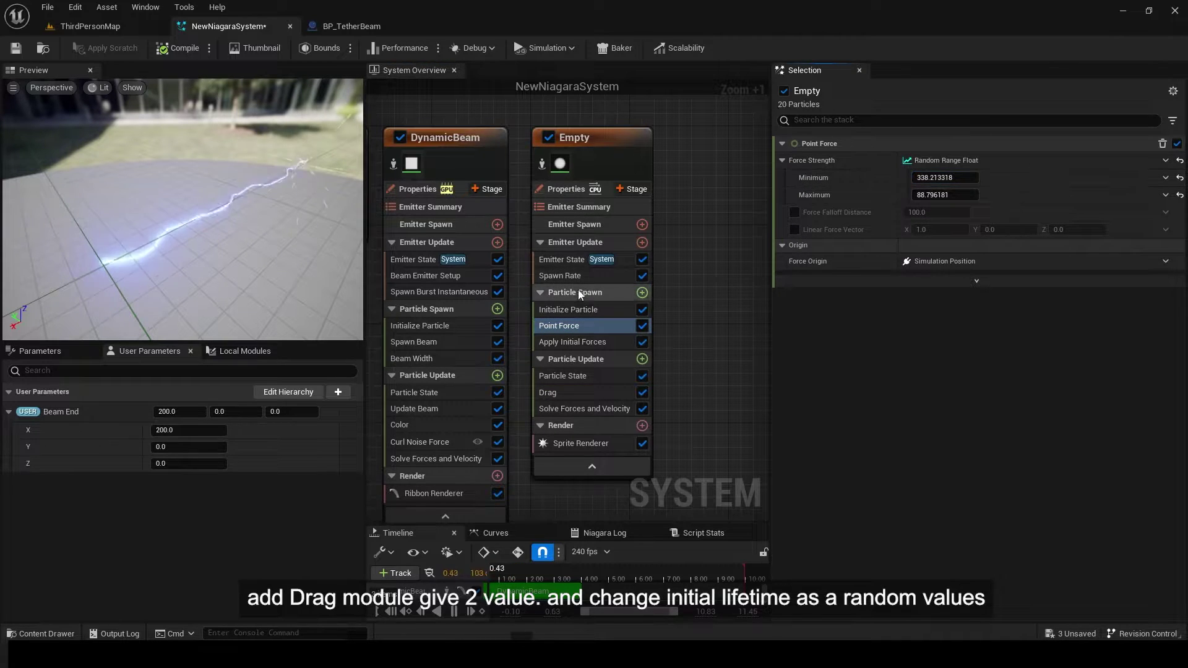
Step: Set the Lifetime Mode in the Empty emitter's Initialize Particle module to Random
{"action": "left_click", "coordinate": [576, 310]}
{"action": "left_click", "coordinate": [935, 192]}
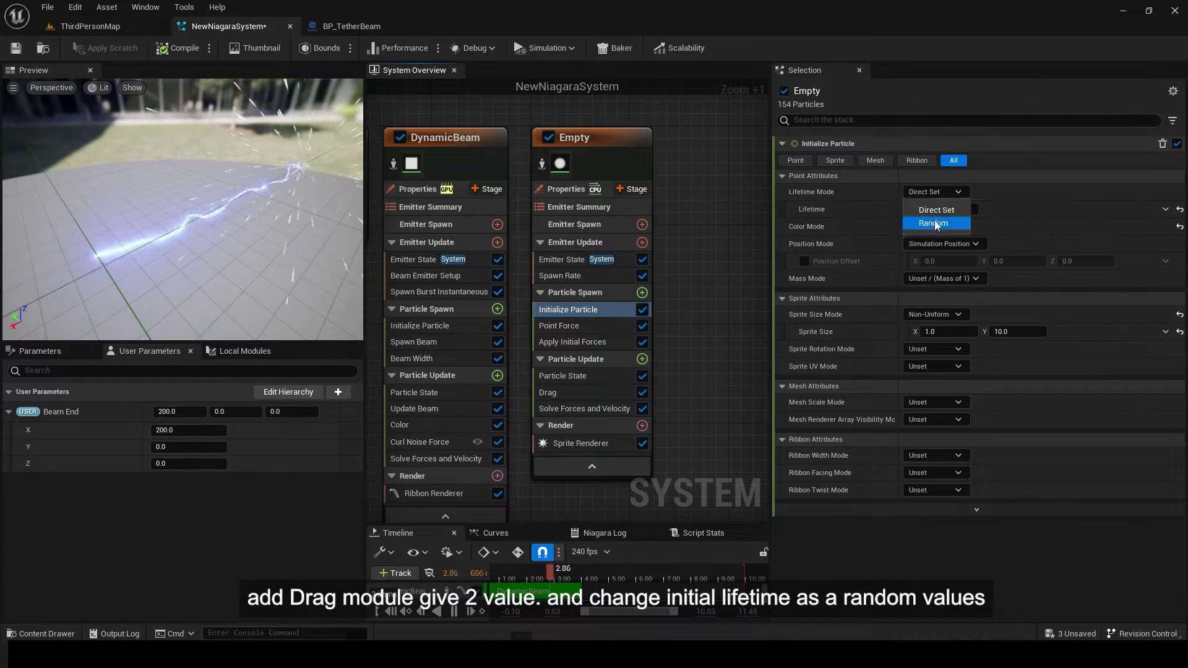
{"action": "left_click", "coordinate": [928, 220]}
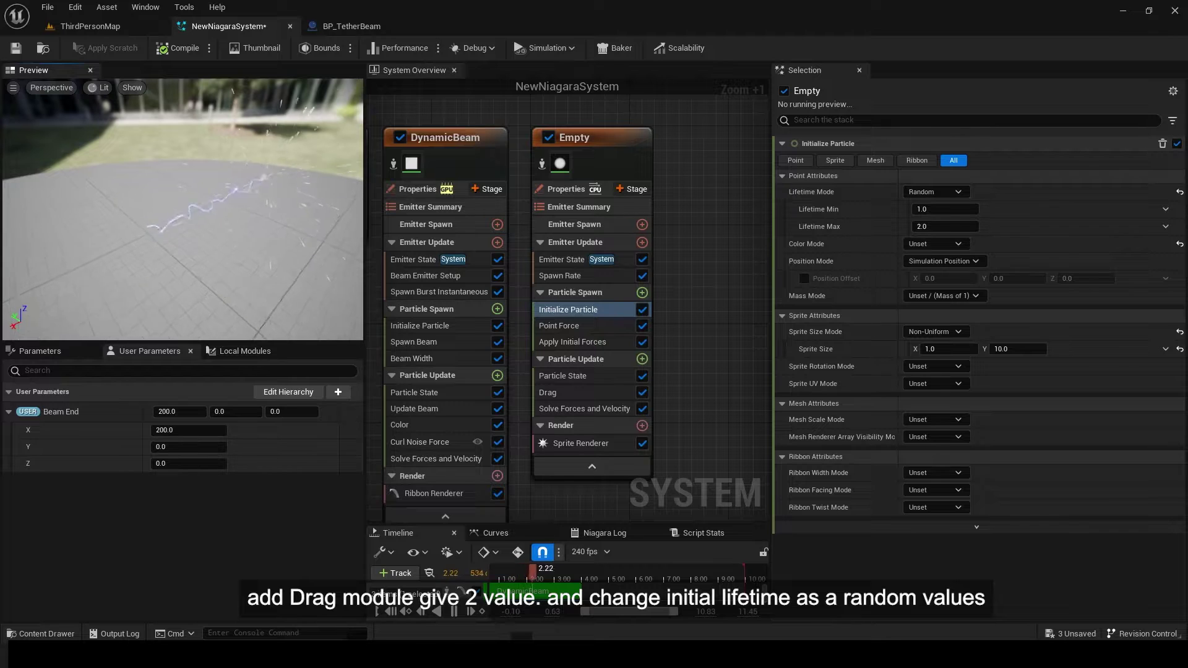
Step: Add a Gravity Force module to the Empty emitter's Particle Update
{"action": "left_click_drag", "start_coordinate": [324, 239], "coordinate": [259, 235]}
{"action": "middle_click_drag", "start_coordinate": [325, 240], "coordinate": [207, 241]}
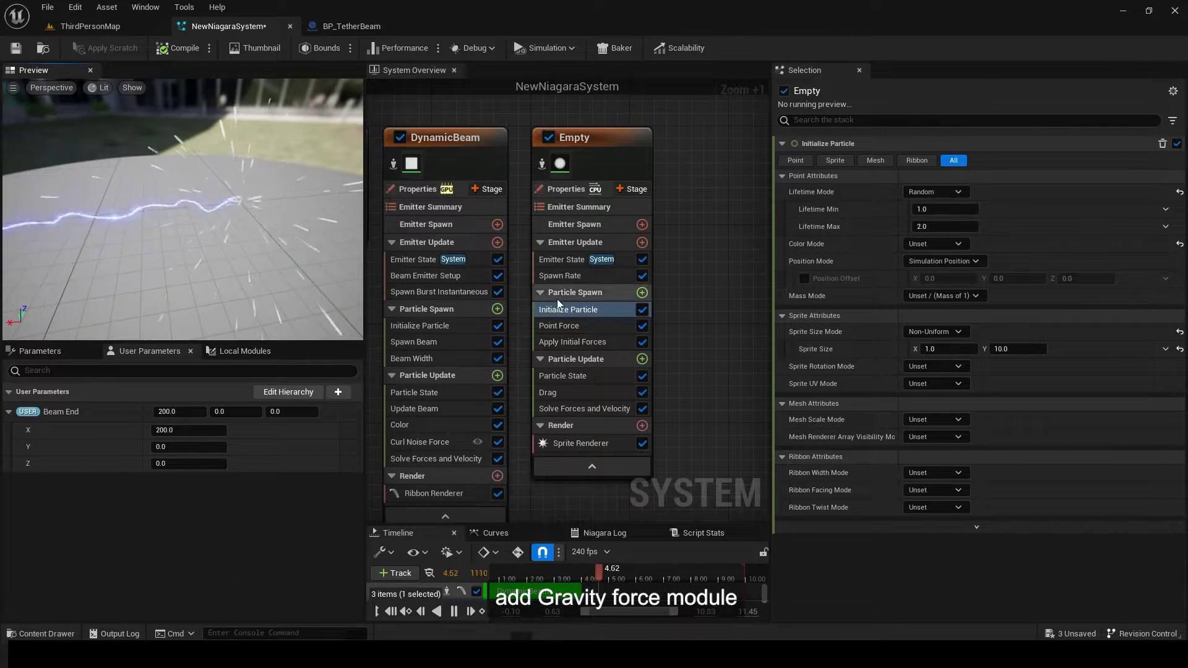
{"action": "left_click", "coordinate": [642, 359]}
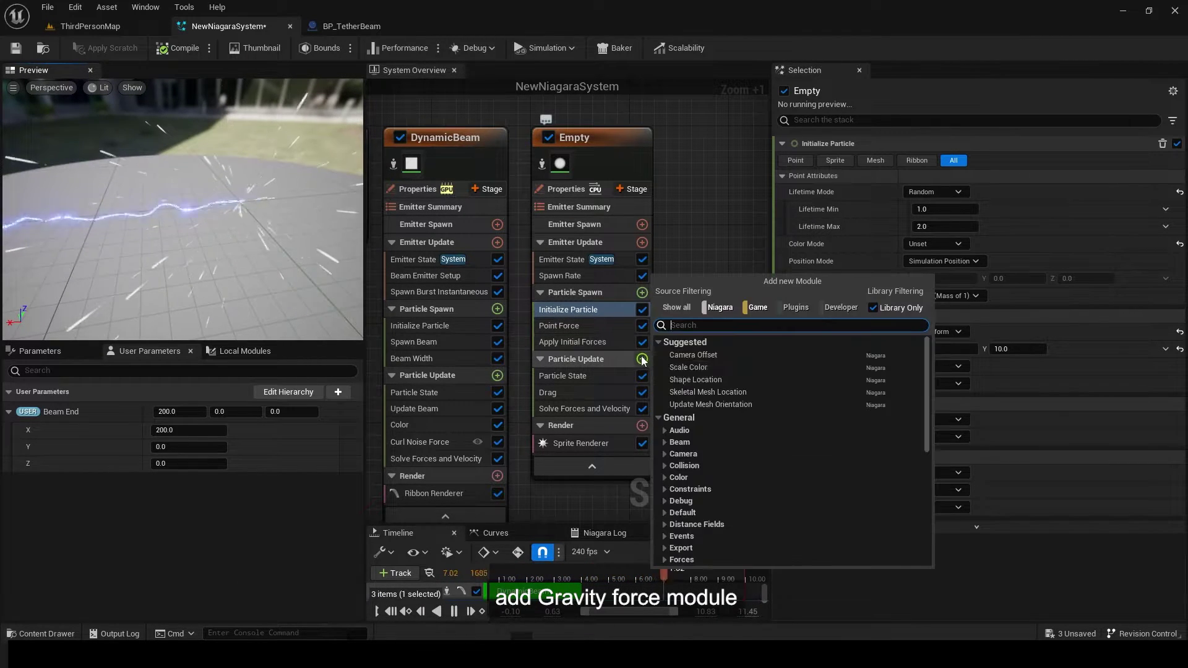
{"action": "type", "text": "gra"}
{"action": "key", "text": "Return"}
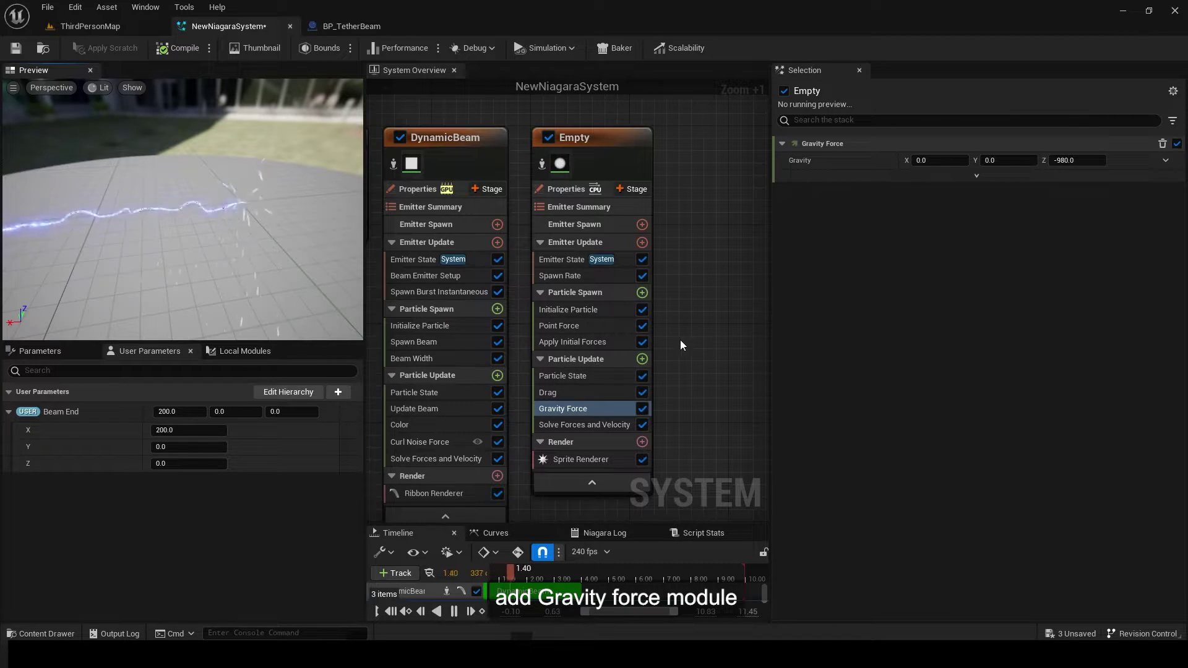
{"action": "left_click", "coordinate": [575, 325]}
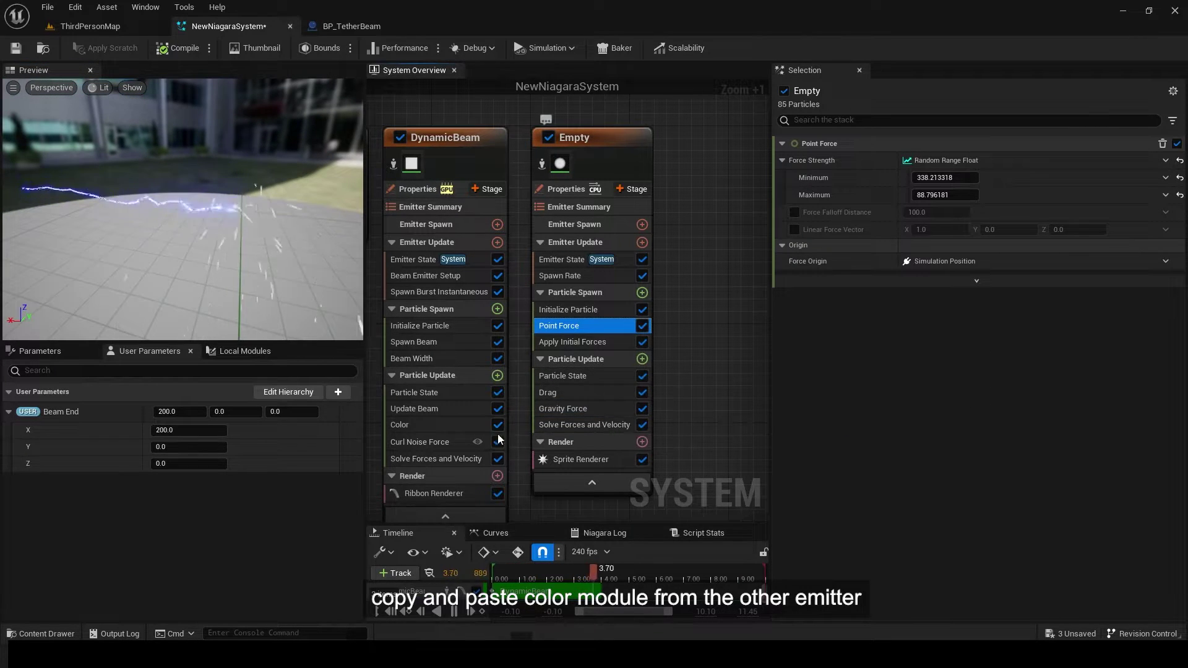
Step: Copy the Color module from the DynamicBeam emitter into the Empty emitter's Particle Update
{"action": "left_click", "coordinate": [462, 424]}
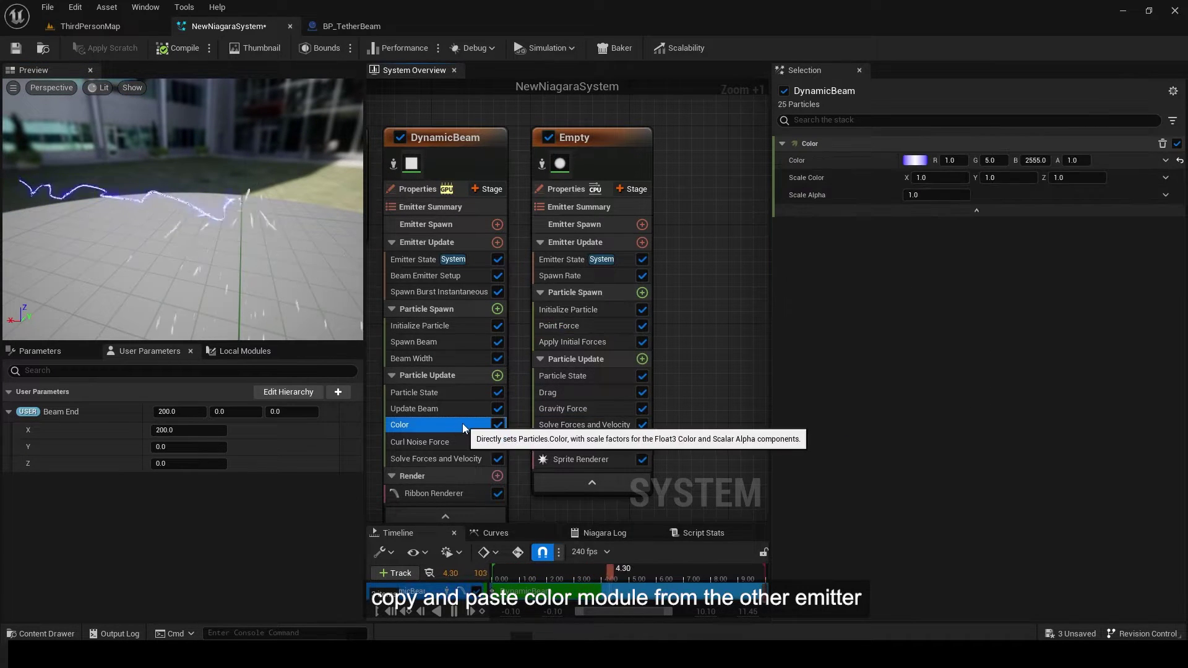
{"action": "left_click", "coordinate": [600, 359]}
{"action": "key", "text": "ctrl+v"}
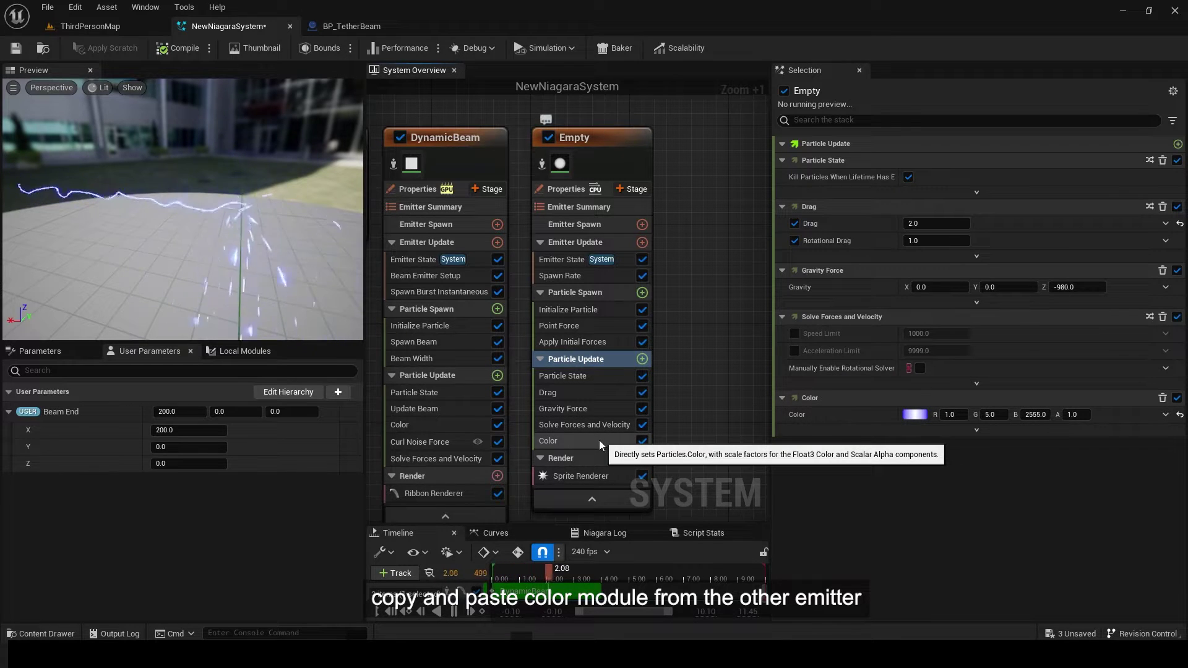
Step: Duplicate the Empty spark emitter and place the copy right beside it
{"action": "left_click", "coordinate": [626, 180]}
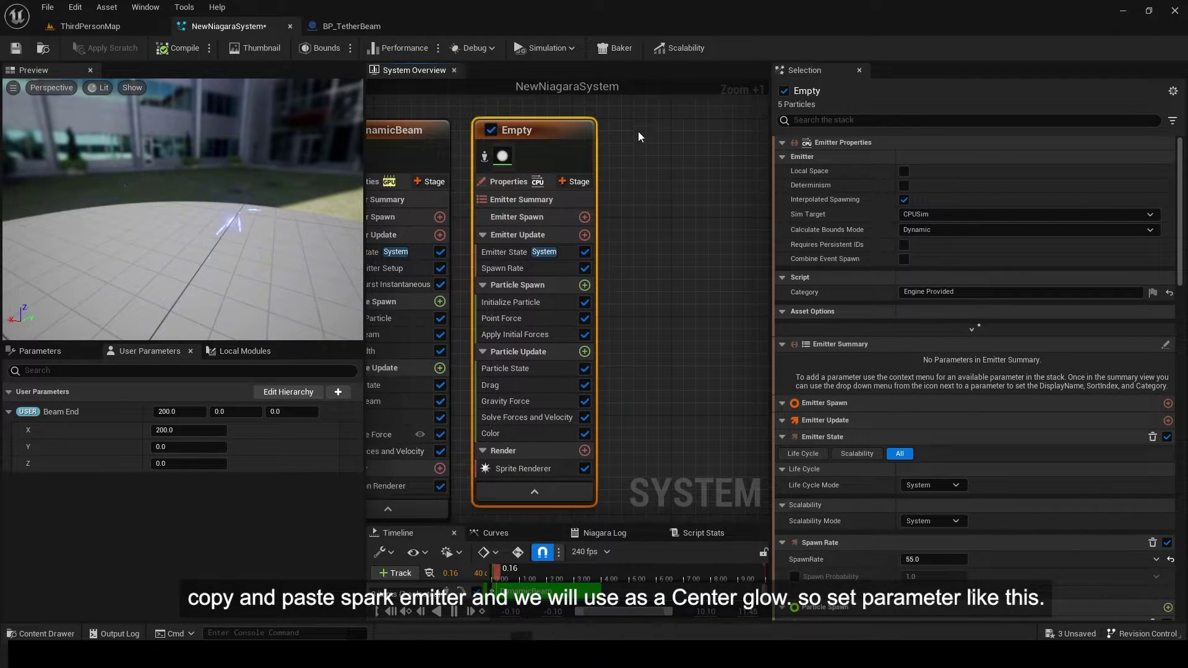
{"action": "key", "text": "ctrl+c"}
{"action": "key", "text": "ctrl+v"}
{"action": "left_click_drag", "start_coordinate": [674, 140], "coordinate": [647, 136]}
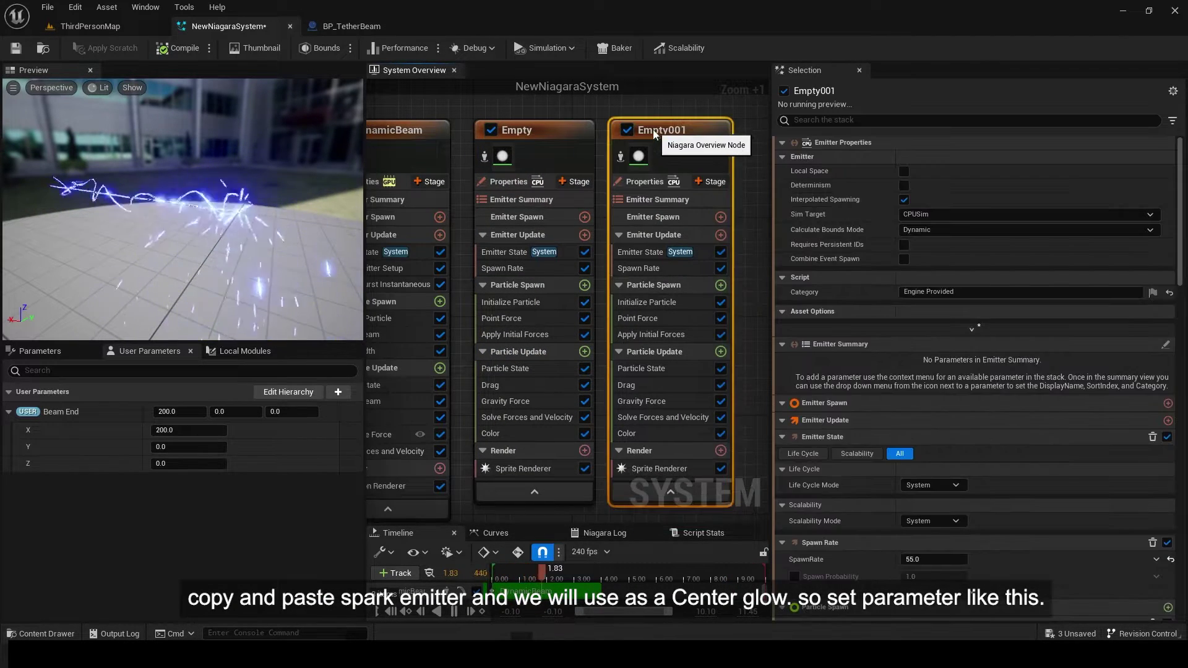
Step: Set the SpawnRate of the duplicated emitter, Empty001, to 5
{"action": "left_click", "coordinate": [665, 269]}
{"action": "left_click", "coordinate": [934, 160]}
{"action": "type", "text": "5"}
{"action": "key", "text": "Return"}
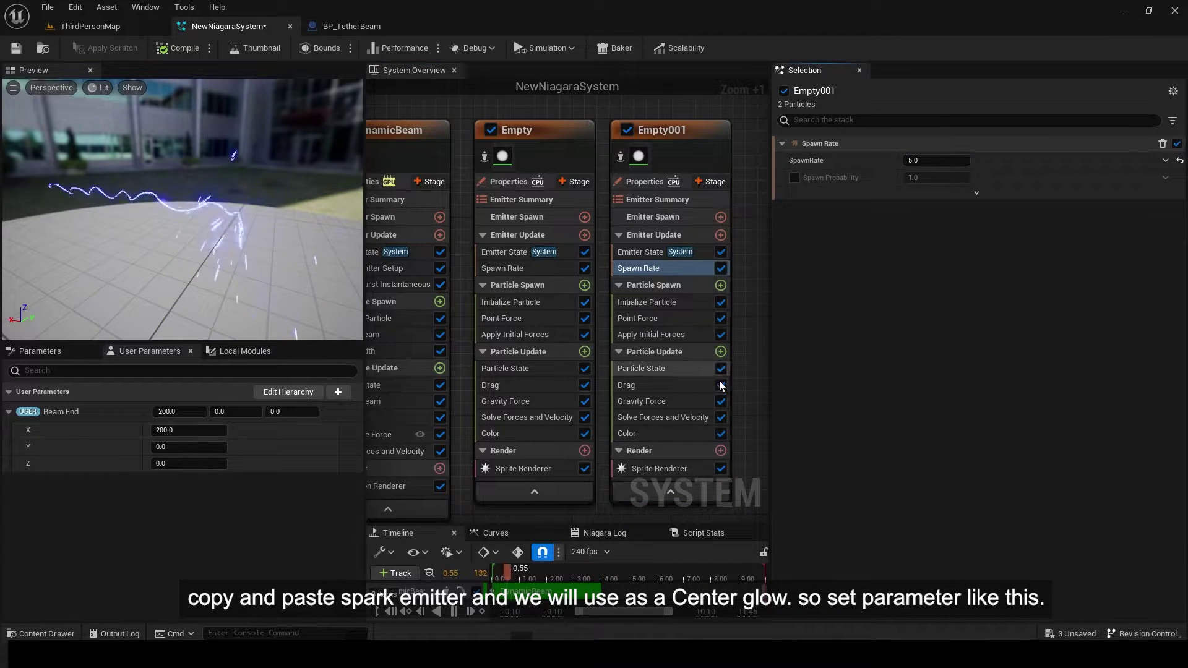
Step: Set the Sprite Size in Empty001's Initialize Particle module to 25 by 25
{"action": "left_click", "coordinate": [684, 309]}
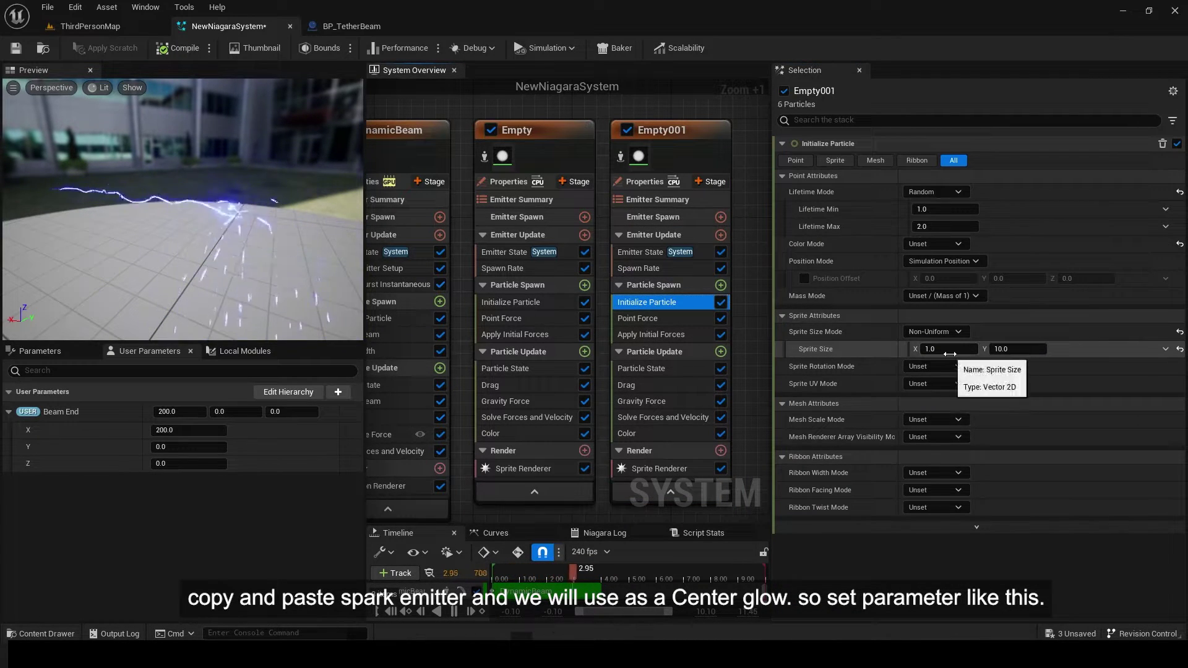
{"action": "type", "text": "25"}
{"action": "key", "text": "Return"}
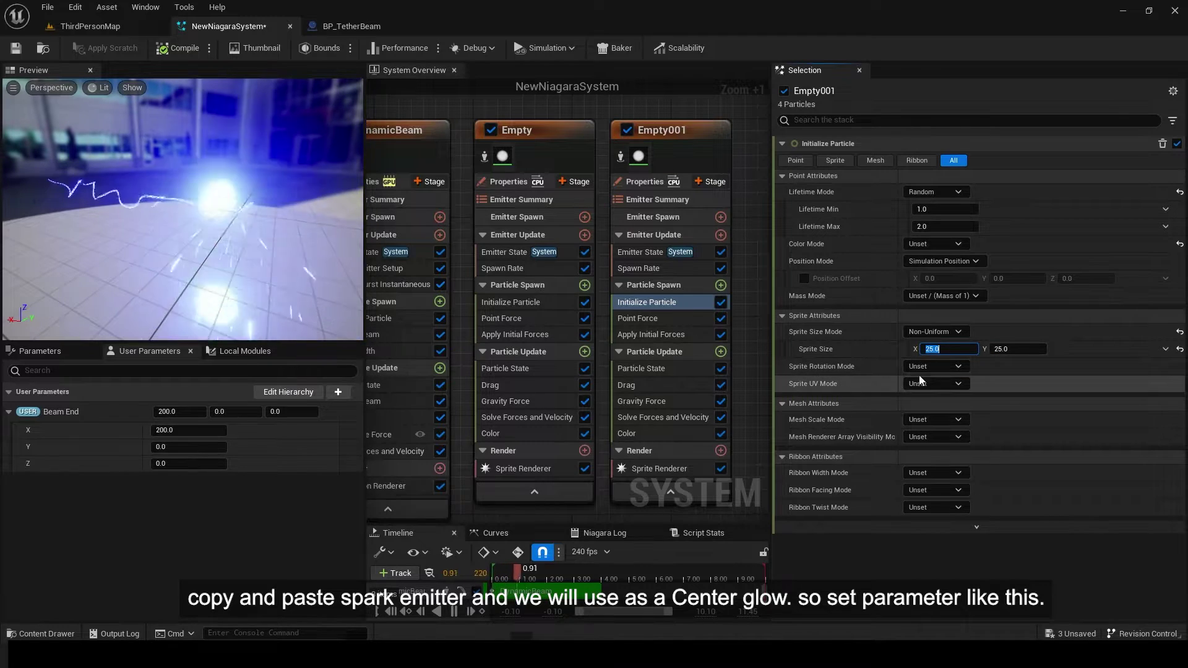
Step: Disable the Gravity Force, Drag and Point Force modules in the Empty001 emitter
{"action": "left_click", "coordinate": [722, 402]}
{"action": "left_click", "coordinate": [721, 385]}
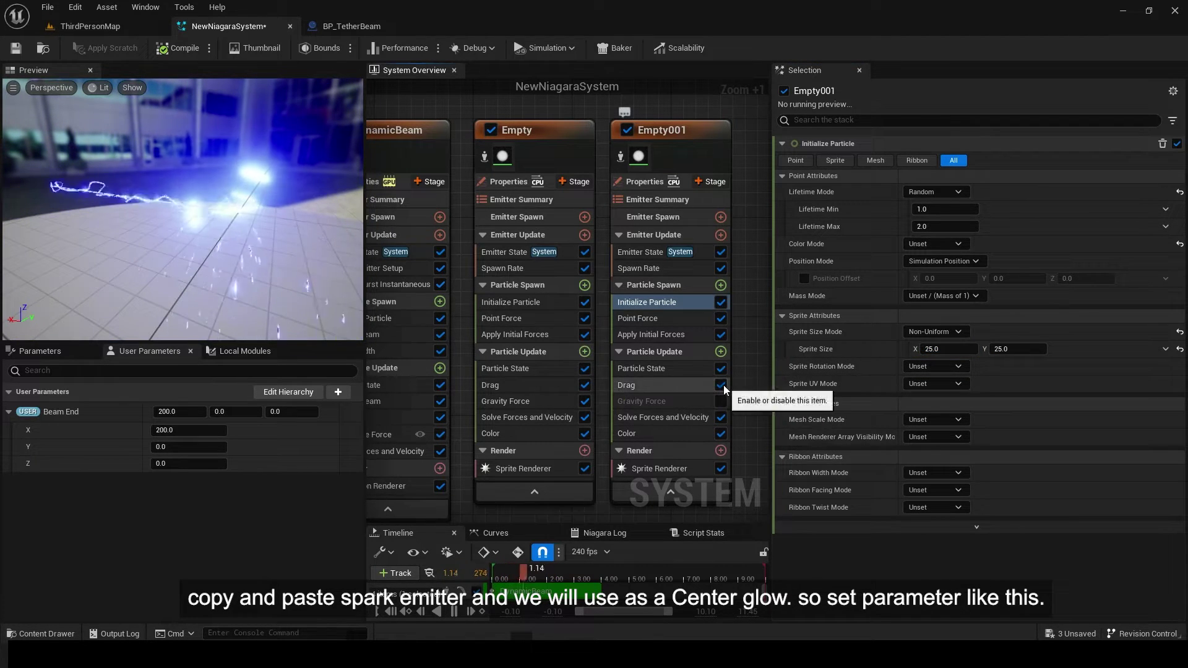
{"action": "left_click", "coordinate": [721, 318]}
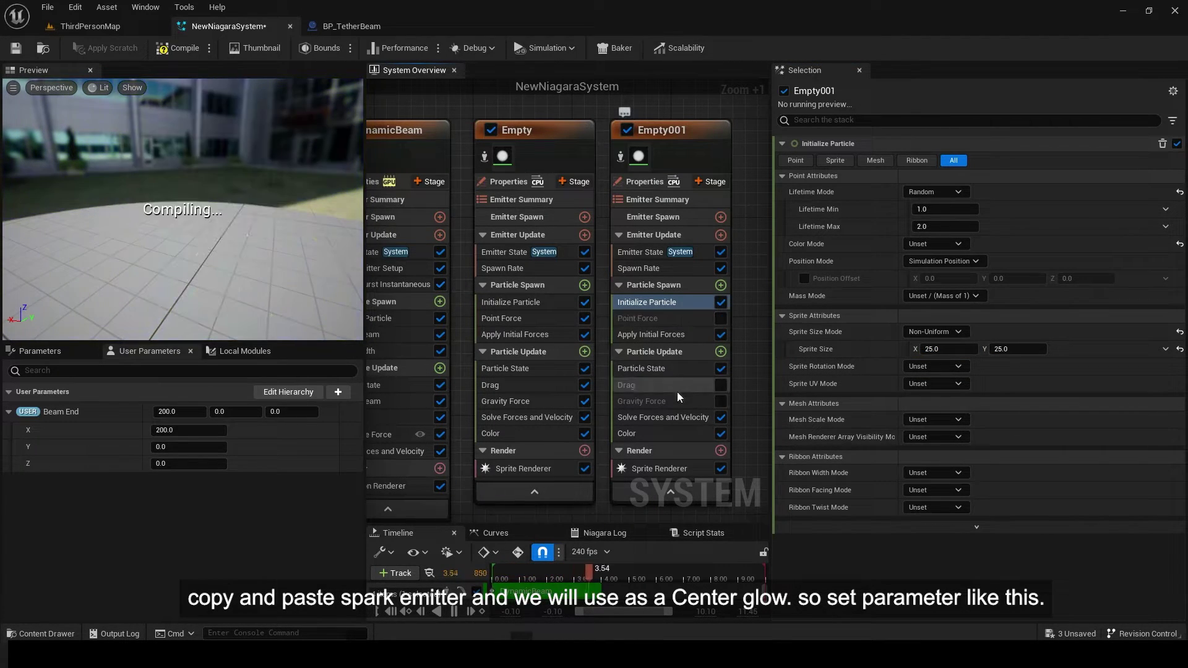
Step: Set the Sprite Size in Empty001's Initialize Particle module to 5 by 5
{"action": "left_click", "coordinate": [665, 401]}
{"action": "left_click", "coordinate": [656, 302]}
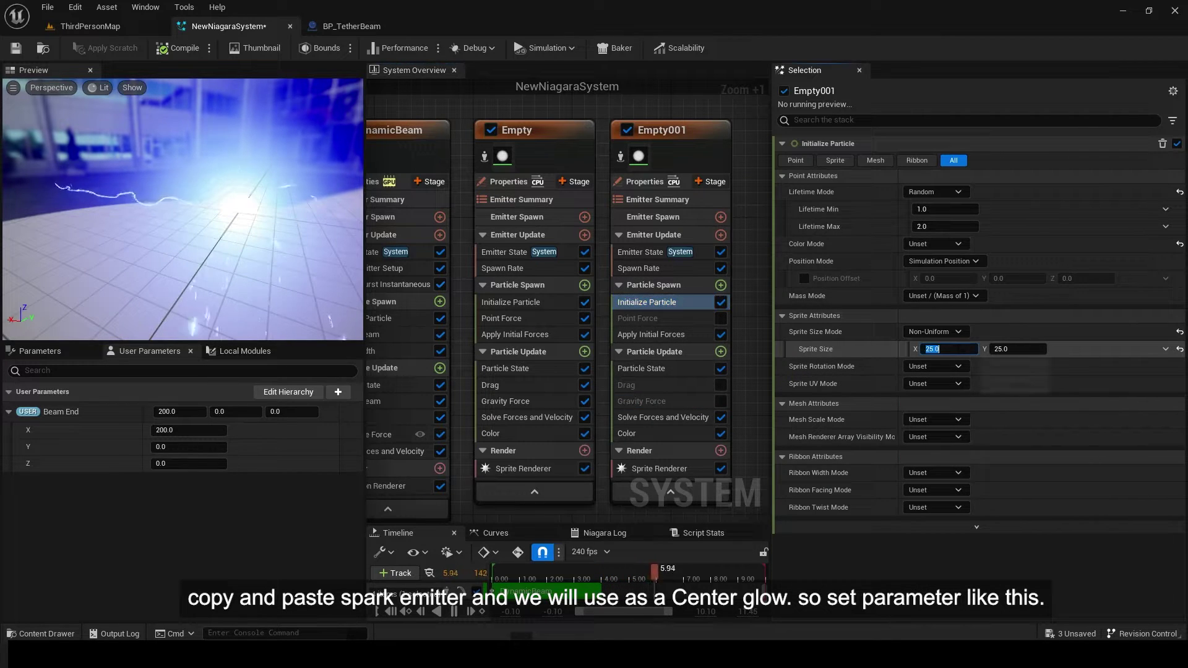
{"action": "left_click", "coordinate": [947, 349]}
{"action": "left_click_drag", "start_coordinate": [291, 229], "coordinate": [334, 238]}
Step: Wrap the Empty and Empty001 emitters in a comment box titled "start"
{"action": "key", "text": "c"}
{"action": "scroll", "coordinate": [517, 152], "scroll_direction": "down", "scroll_amount": 1}
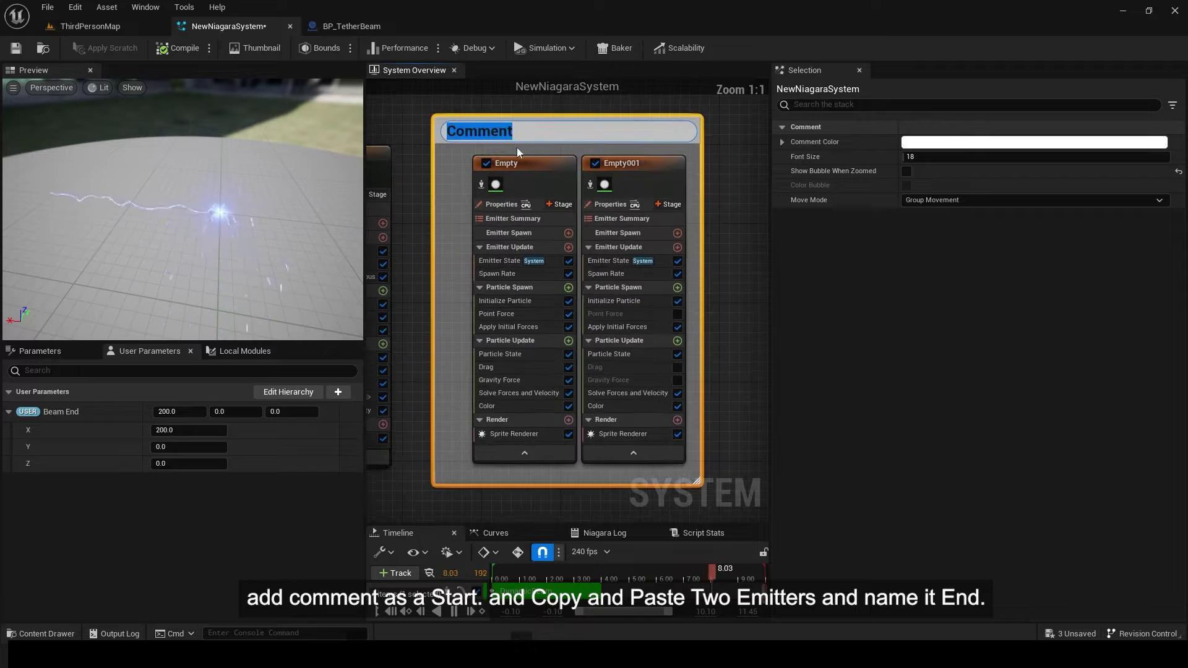
{"action": "left_click", "coordinate": [413, 138]}
Step: Duplicate the start comment with its two emitters, place the copy beside the original and rename its comment "End"
{"action": "right_click_drag", "start_coordinate": [414, 137], "coordinate": [539, 150]}
{"action": "scroll", "coordinate": [538, 150], "scroll_direction": "down", "scroll_amount": 2}
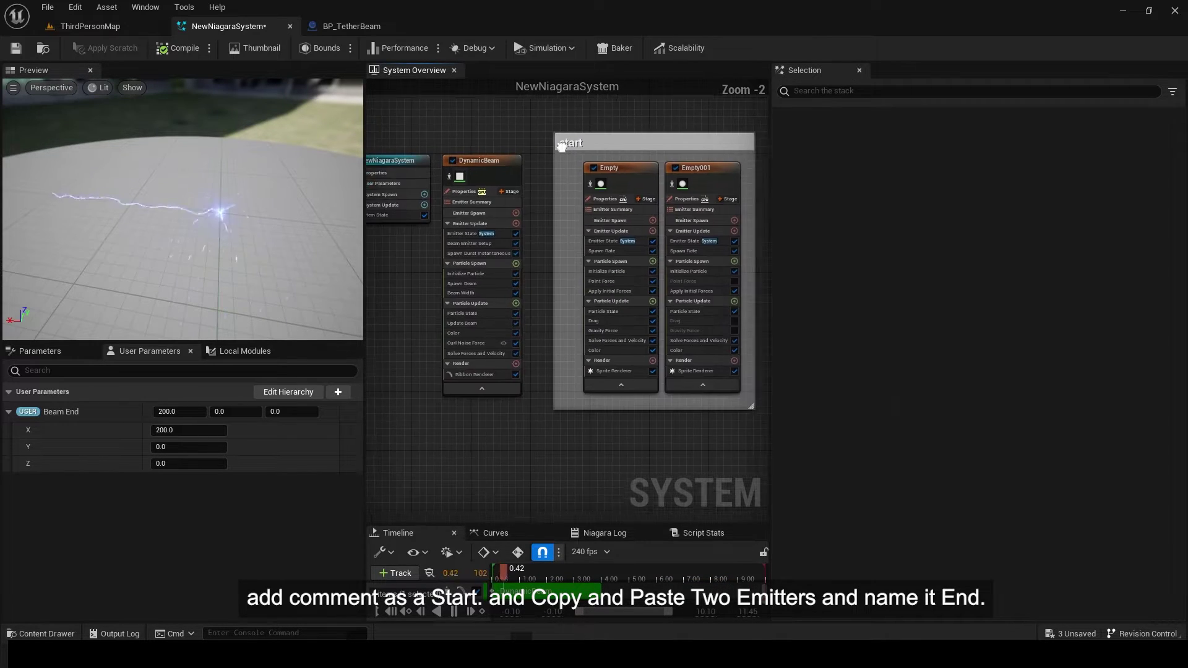
{"action": "left_click_drag", "start_coordinate": [536, 127], "coordinate": [749, 300]}
{"action": "right_click_drag", "start_coordinate": [749, 300], "coordinate": [563, 350]}
{"action": "left_click", "coordinate": [520, 205]}
{"action": "key", "text": "ctrl+v"}
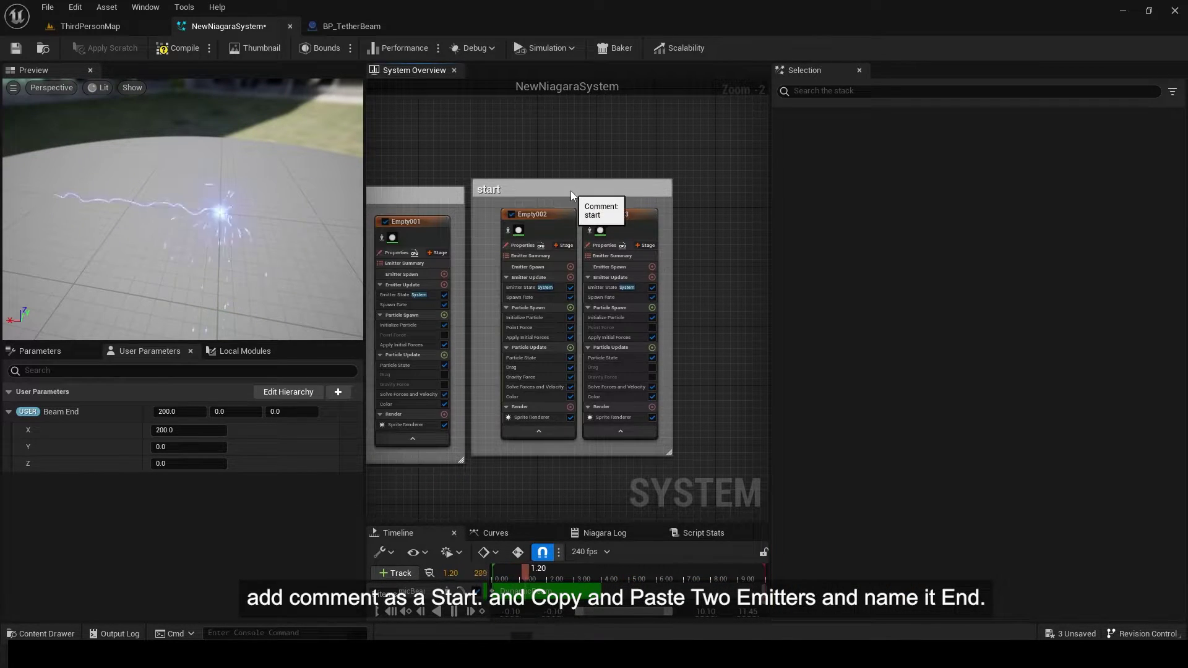
{"action": "left_click", "coordinate": [512, 200]}
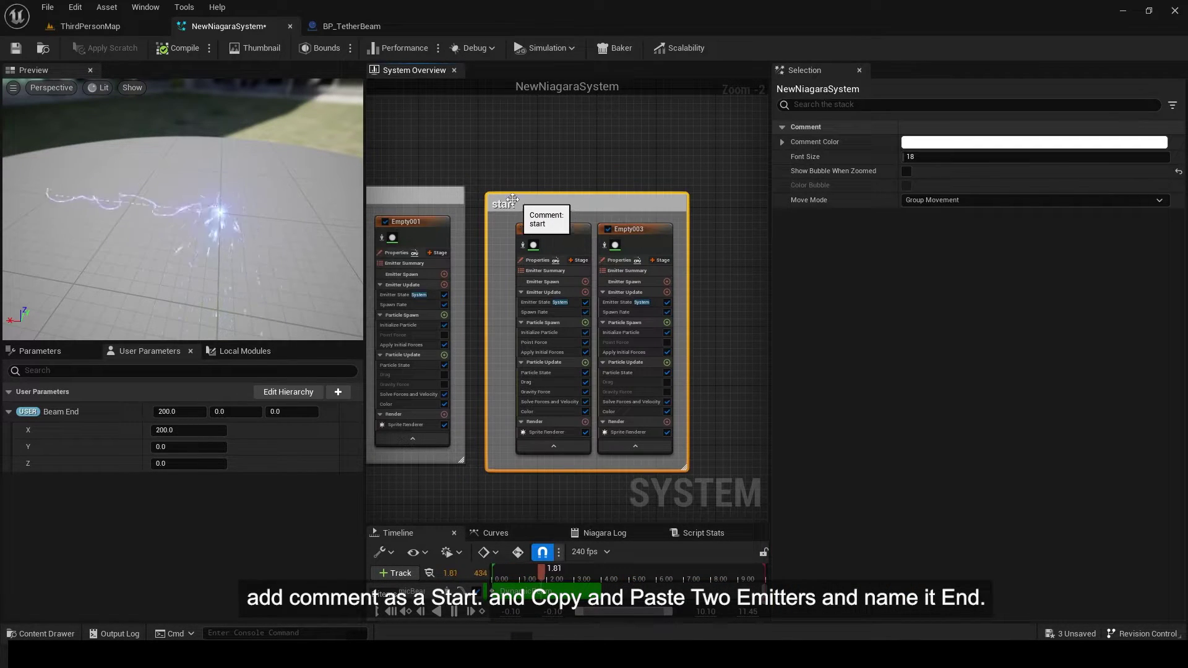
{"action": "left_click", "coordinate": [537, 175]}
Step: Set Empty002's Sim Target to GPUCompute Sim and its Calculate Bounds Mode to Fixed
{"action": "scroll", "coordinate": [496, 302], "scroll_direction": "up", "scroll_amount": 2}
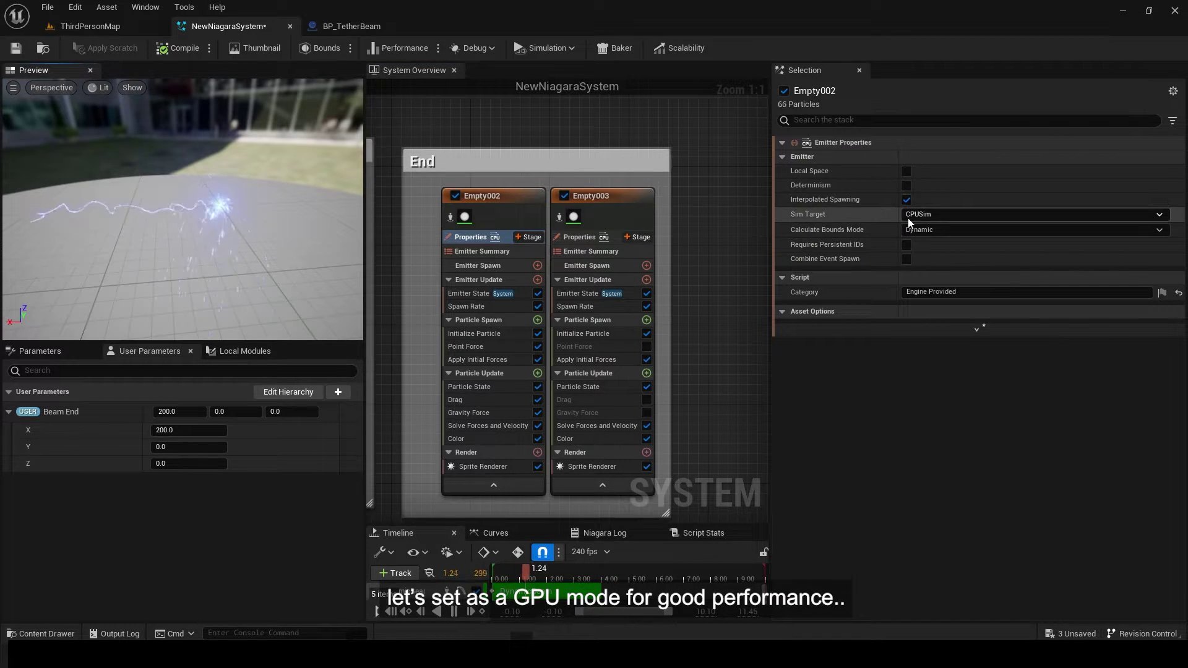
{"action": "left_click", "coordinate": [907, 217]}
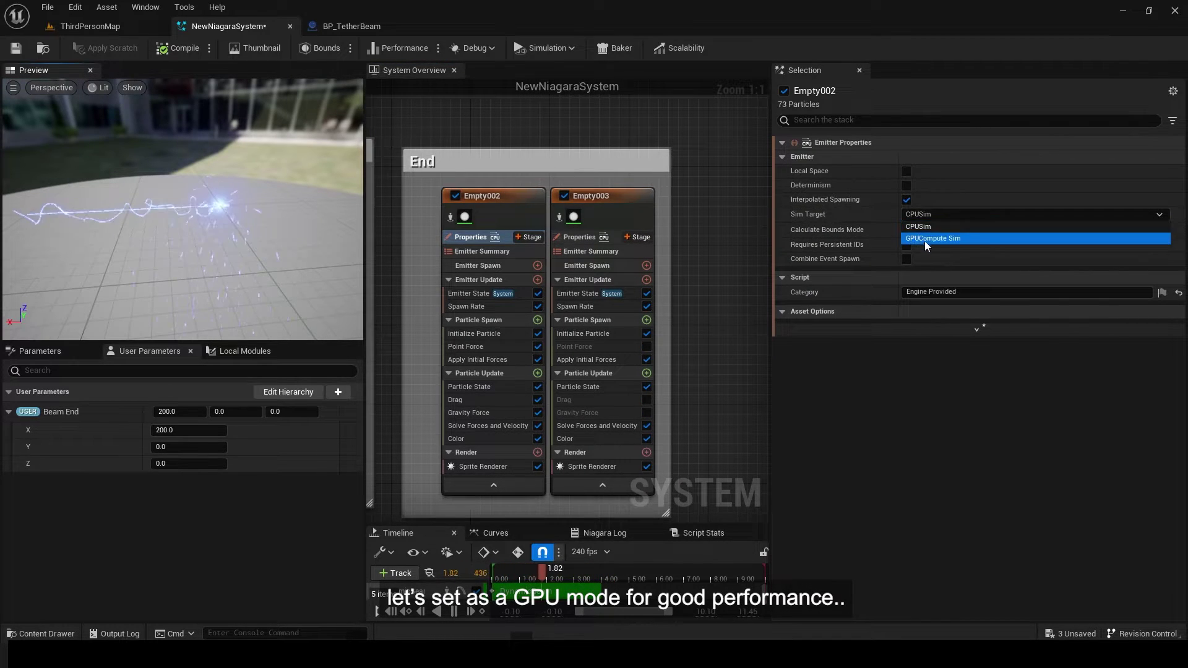
{"action": "left_click", "coordinate": [924, 240]}
{"action": "left_click", "coordinate": [925, 262]}
{"action": "left_click", "coordinate": [922, 283]}
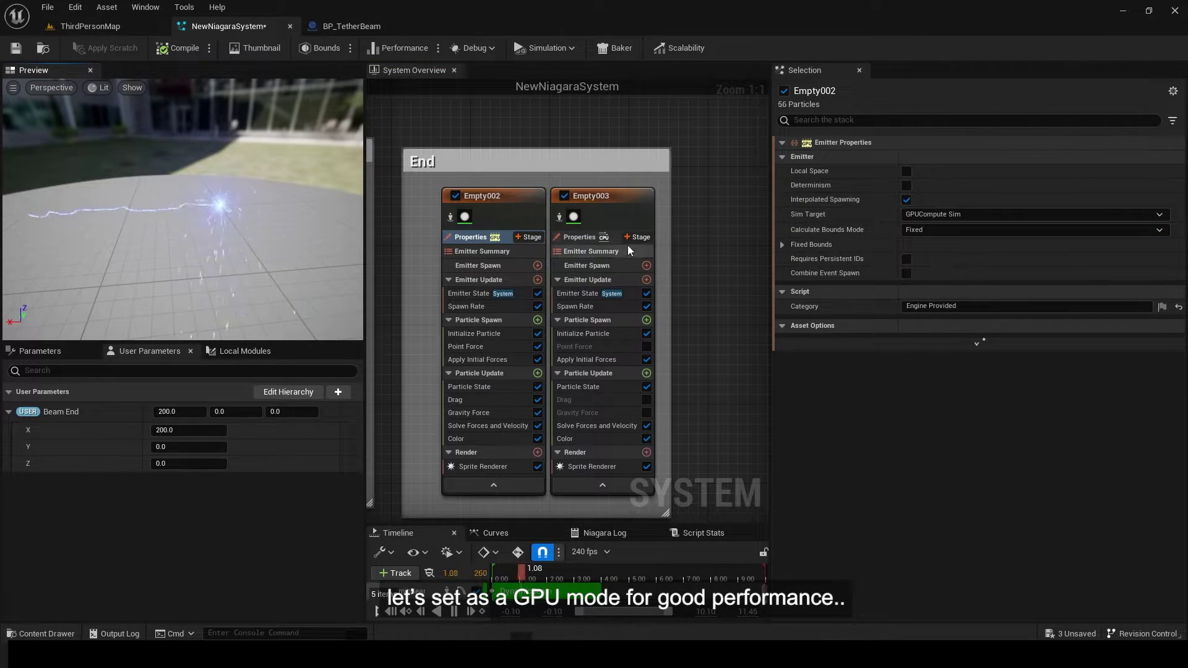
Step: Set Empty003's Sim Target to GPUCompute Sim and its Calculate Bounds Mode to Fixed
{"action": "left_click", "coordinate": [580, 237]}
{"action": "left_click", "coordinate": [907, 216]}
{"action": "left_click", "coordinate": [918, 239]}
{"action": "left_click", "coordinate": [918, 263]}
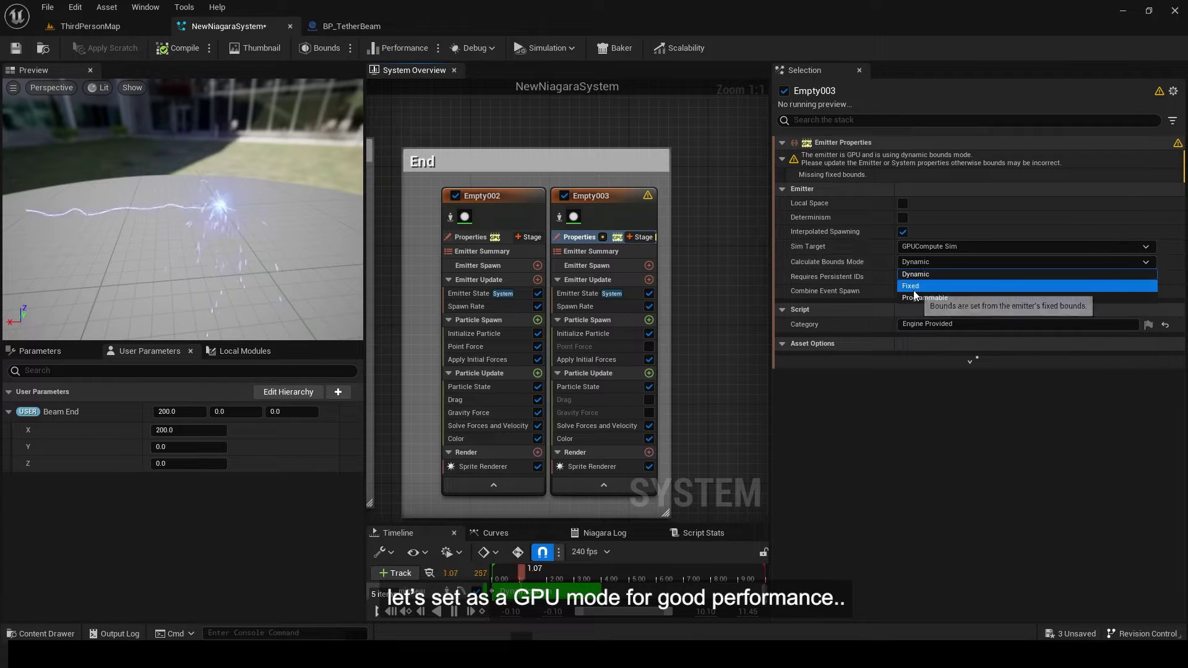
{"action": "left_click", "coordinate": [922, 284]}
Step: In Empty002's Initialize Particle module, set Position Mode to Direct Set and assign Convert Vector to Position as the Position input
{"action": "right_click_drag", "start_coordinate": [727, 340], "coordinate": [753, 328]}
{"action": "left_click", "coordinate": [496, 330]}
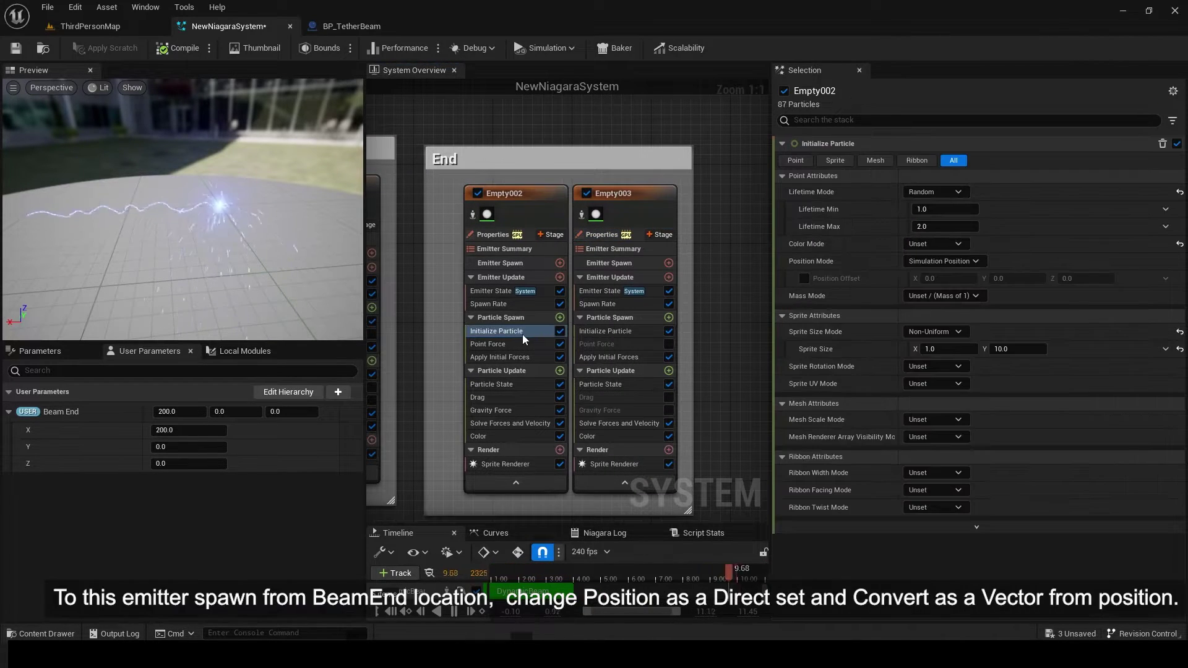
{"action": "left_click", "coordinate": [939, 261]}
{"action": "left_click", "coordinate": [921, 290]}
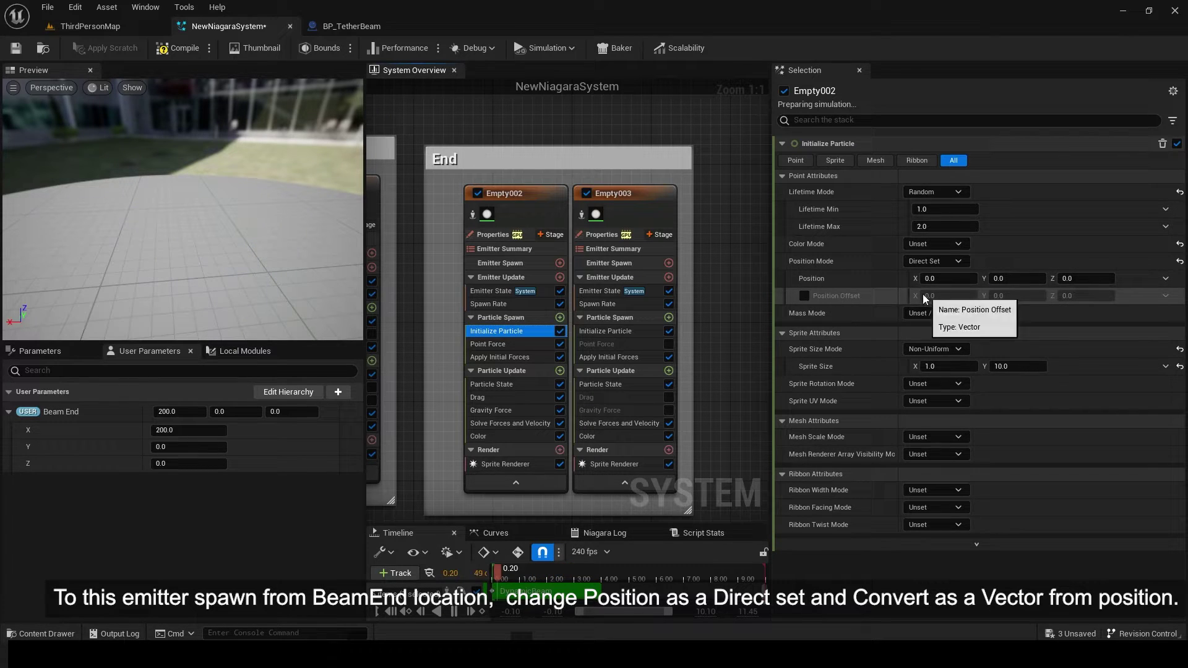
{"action": "left_click", "coordinate": [1166, 278]}
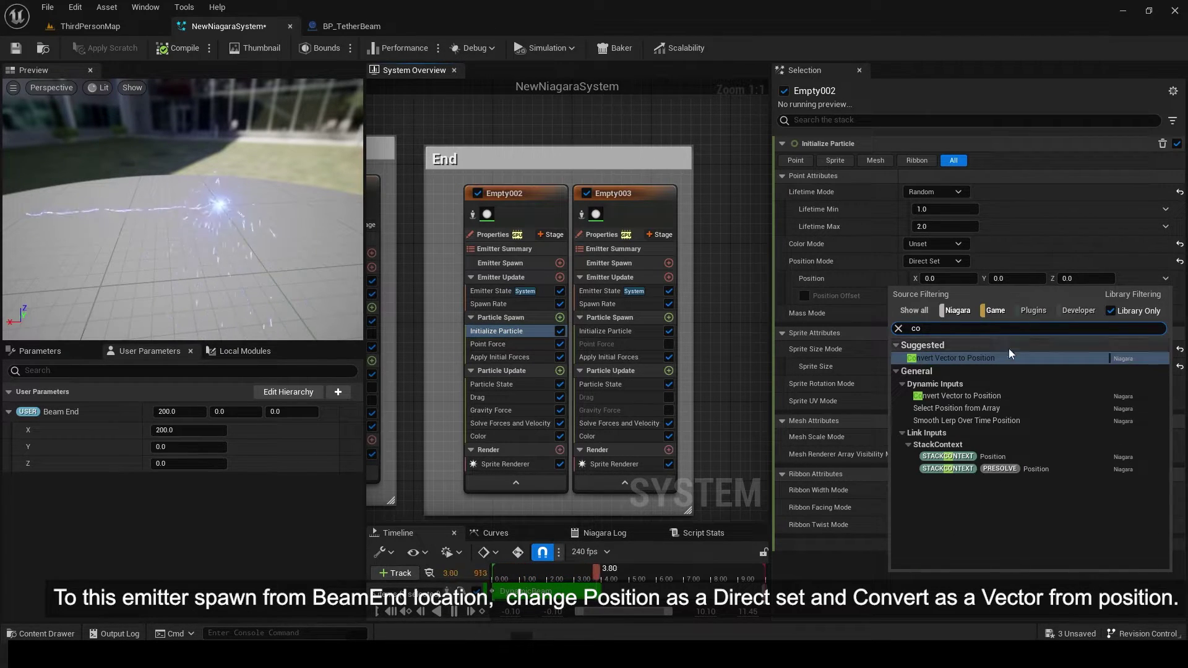
{"action": "left_click", "coordinate": [990, 352]}
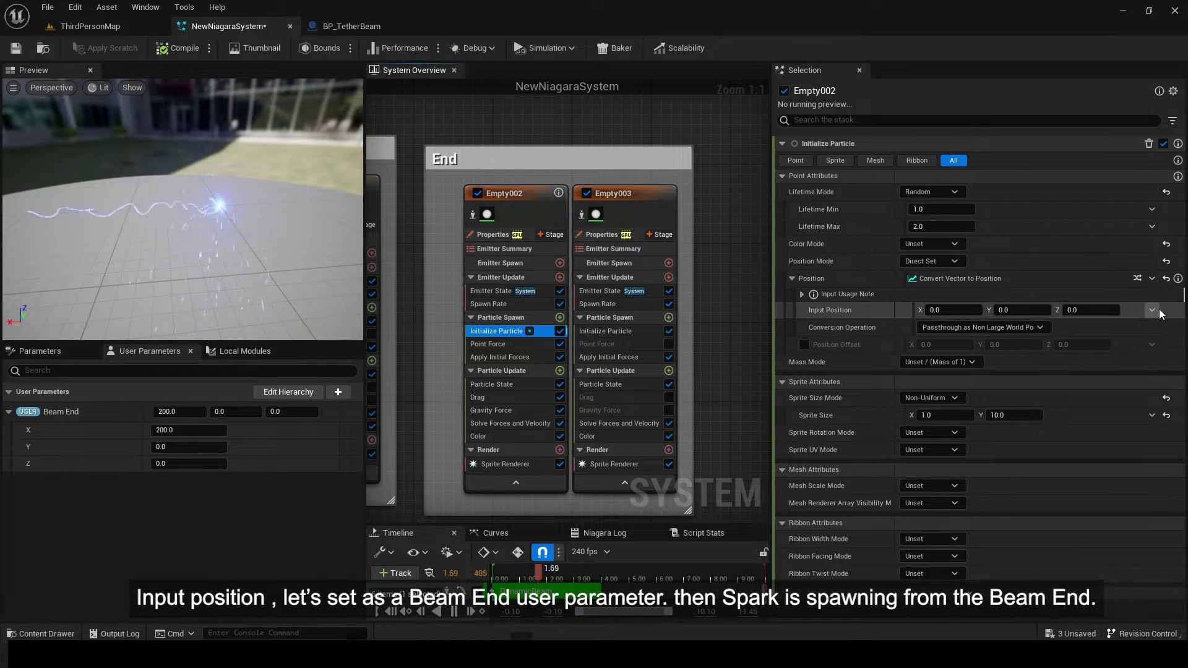
Step: Link the Input Position of Empty002's Convert Vector to Position to the Beam End user parameter
{"action": "left_click", "coordinate": [1151, 310]}
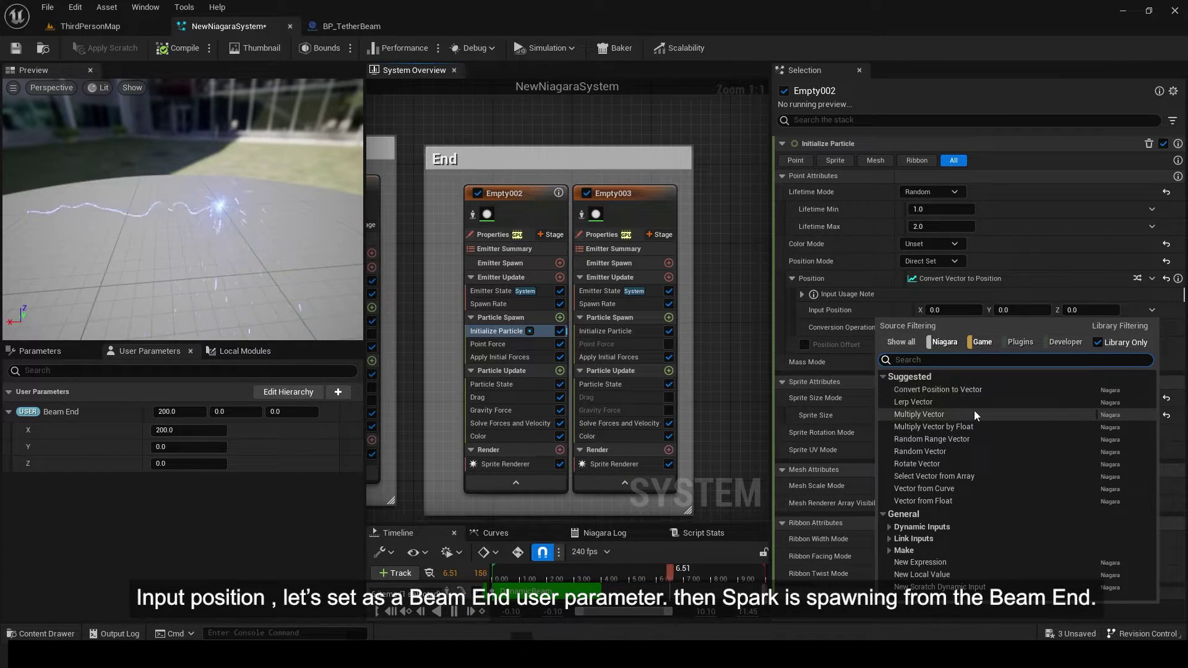
{"action": "type", "text": "user"}
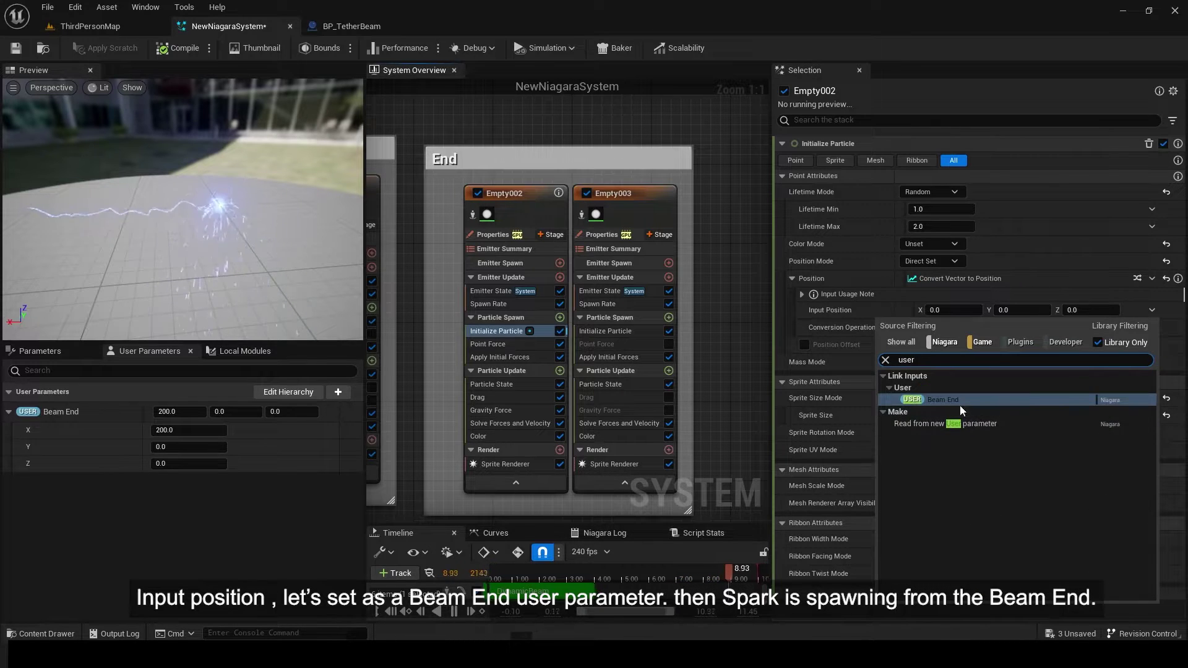
{"action": "left_click", "coordinate": [959, 403]}
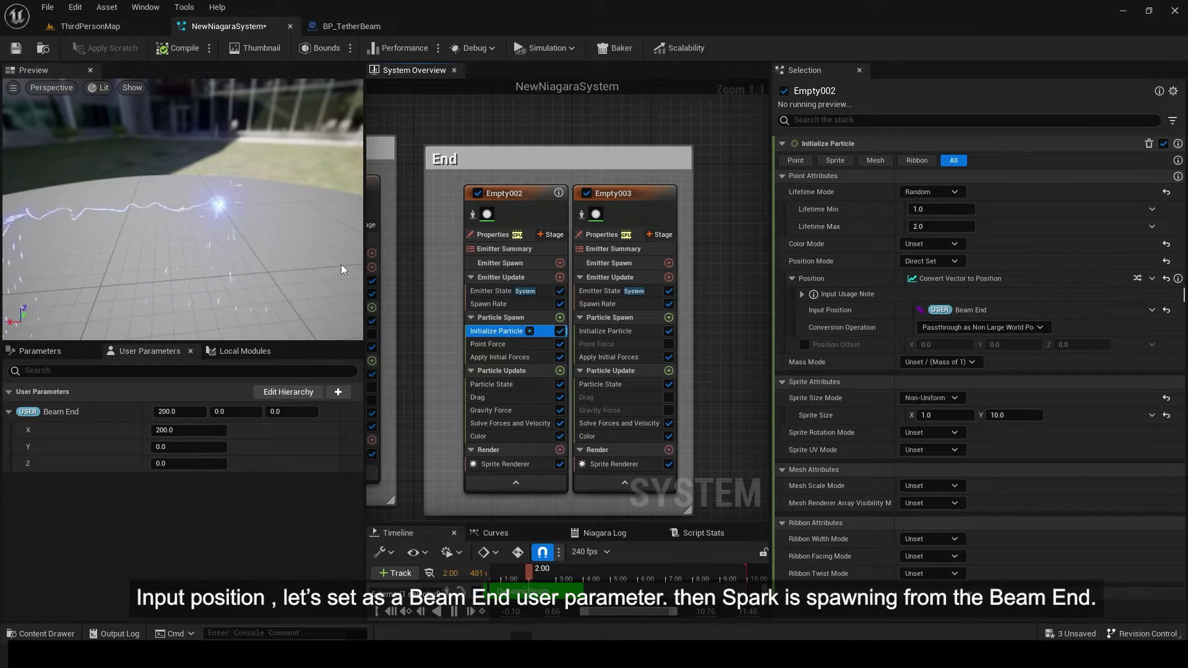
{"action": "left_click_drag", "start_coordinate": [262, 284], "coordinate": [229, 279]}
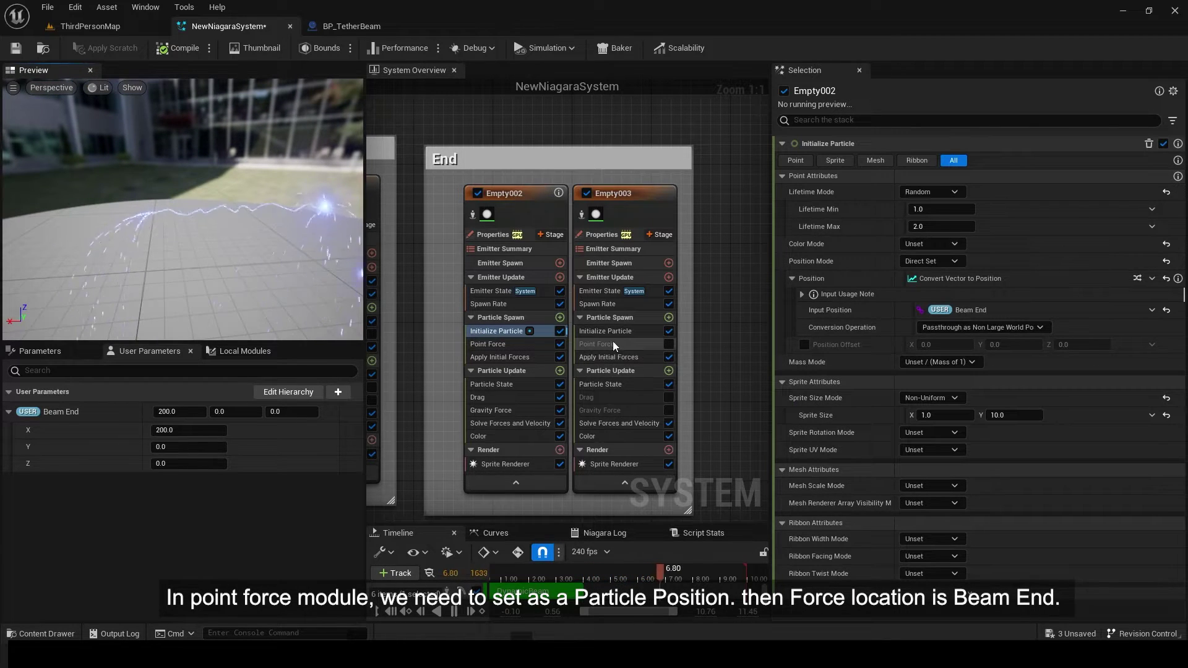
Step: Set the Force Origin of Empty002's Point Force module to Convert Position to Vector
{"action": "left_click", "coordinate": [535, 348]}
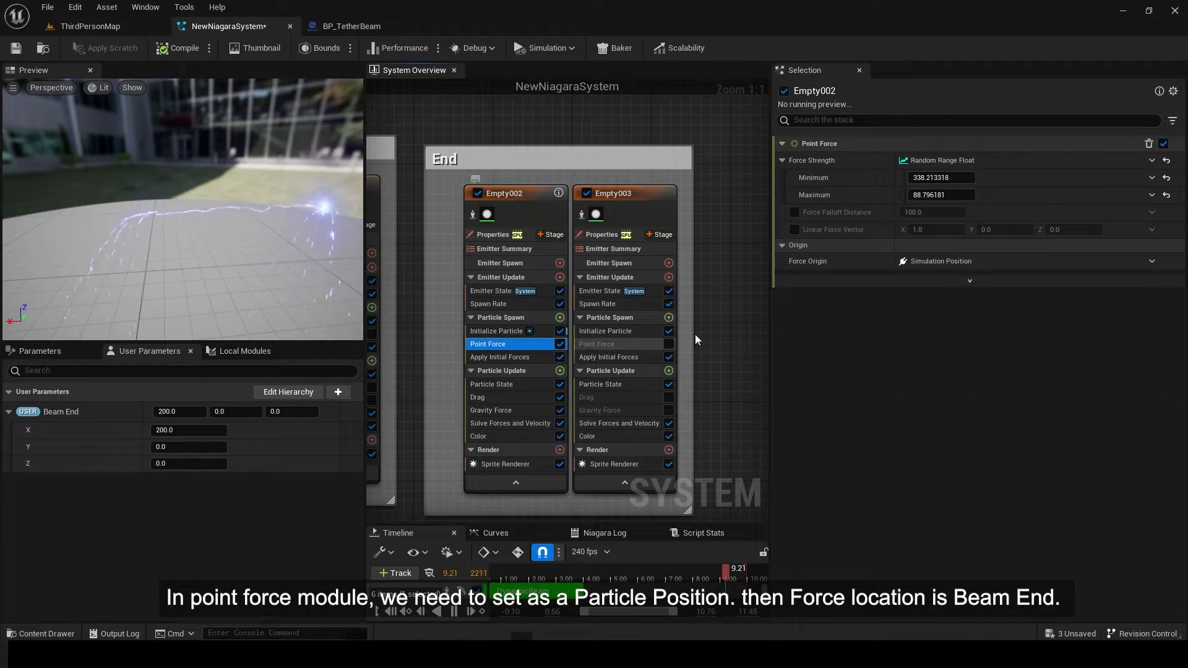
{"action": "left_click", "coordinate": [1151, 261]}
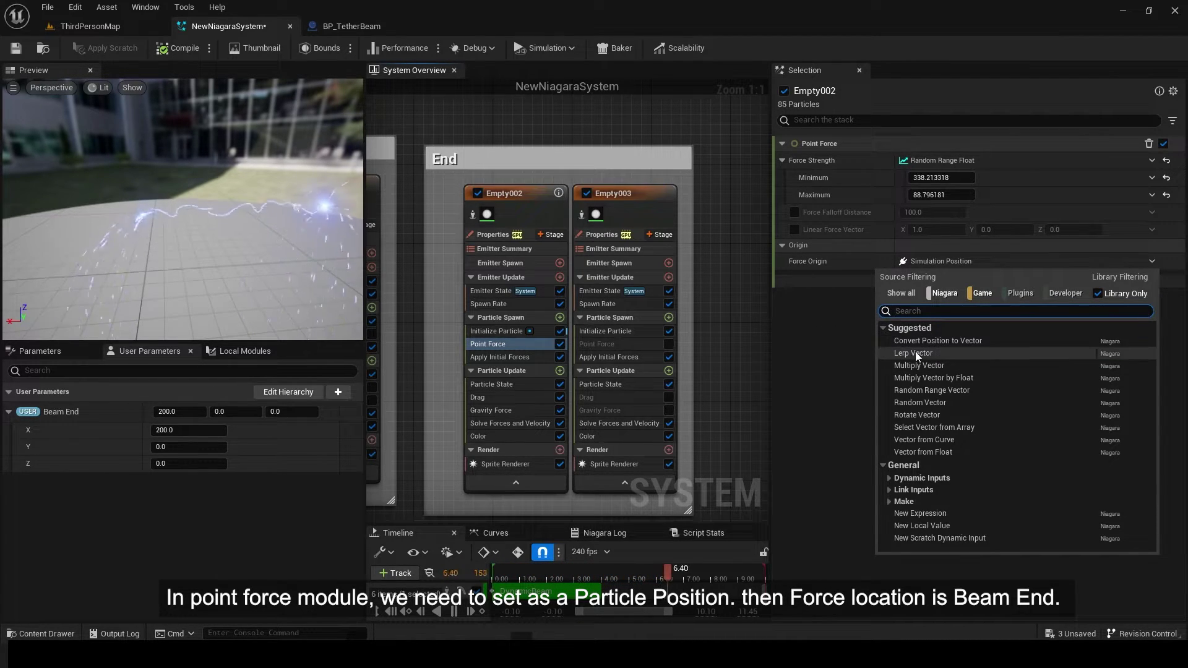
{"action": "type", "text": "po"}
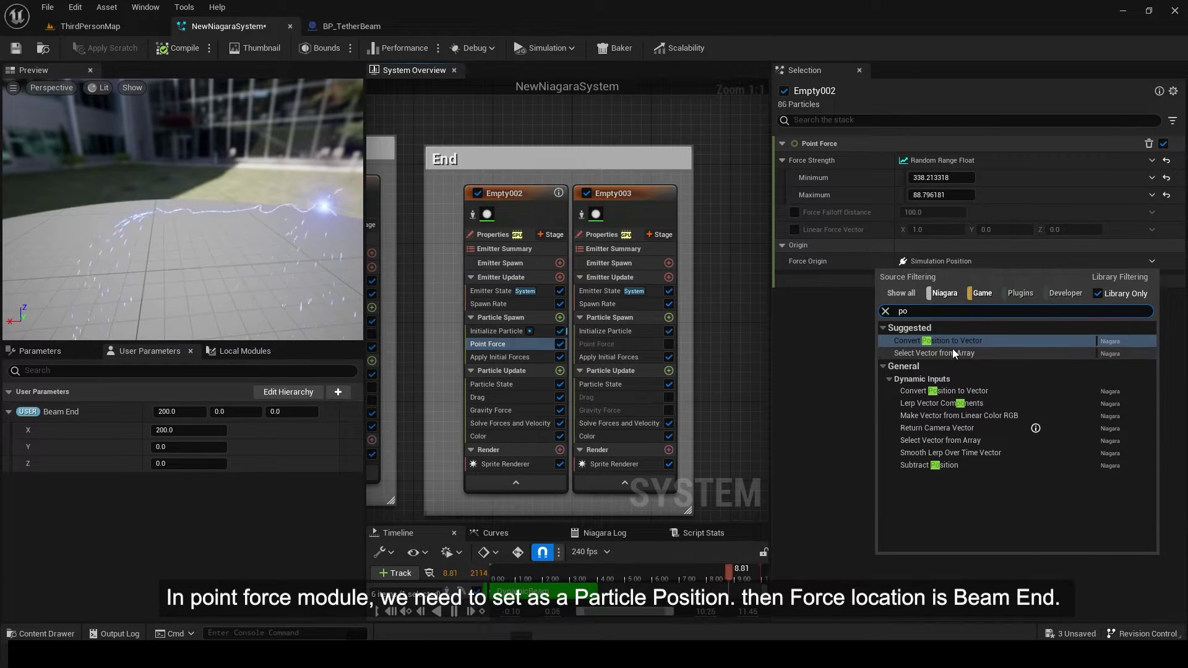
{"action": "left_click", "coordinate": [947, 341]}
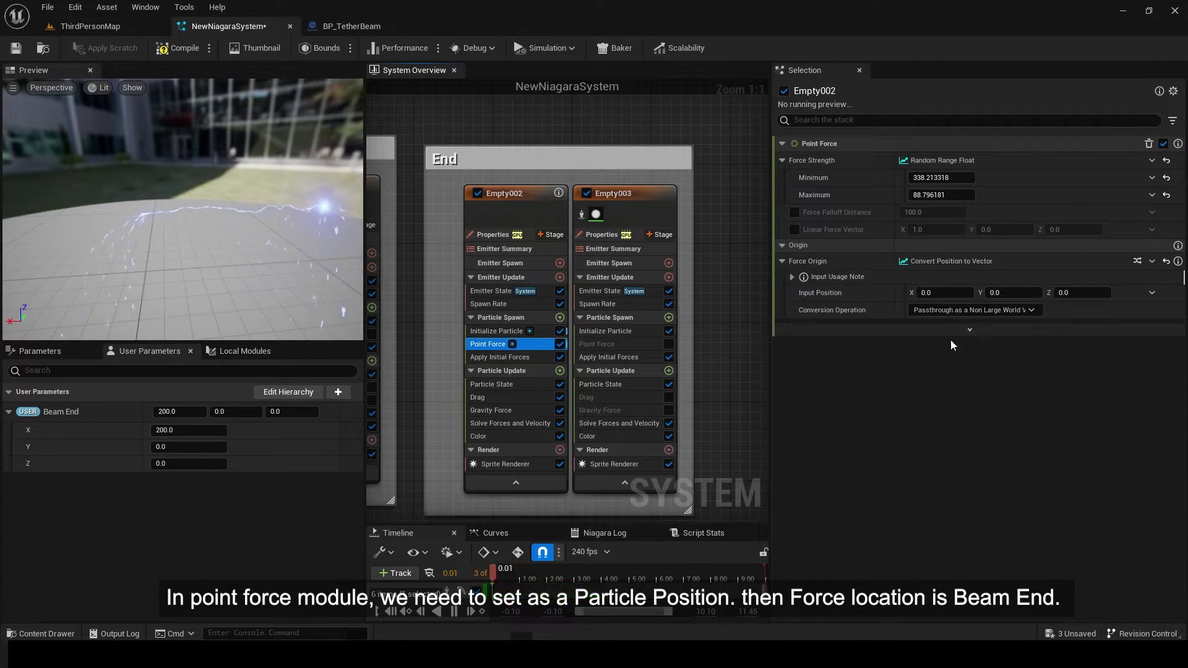
Step: Link the Input Position of the Point Force's Force Origin to Particles Position
{"action": "left_click", "coordinate": [1151, 293]}
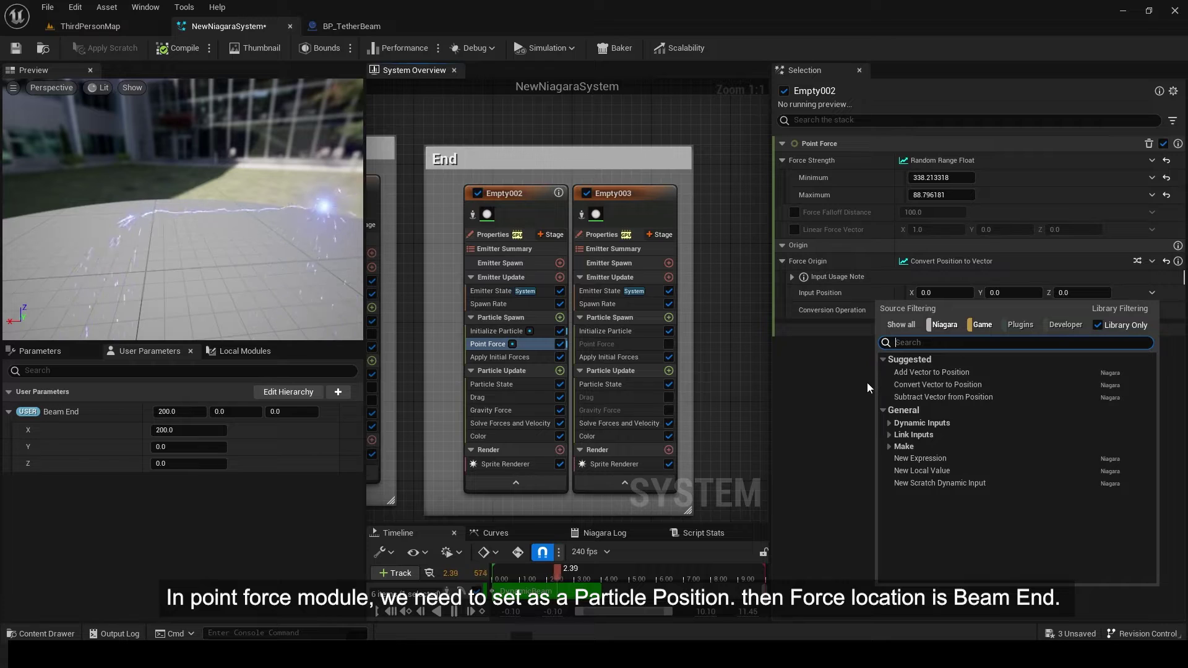
{"action": "type", "text": "u"}
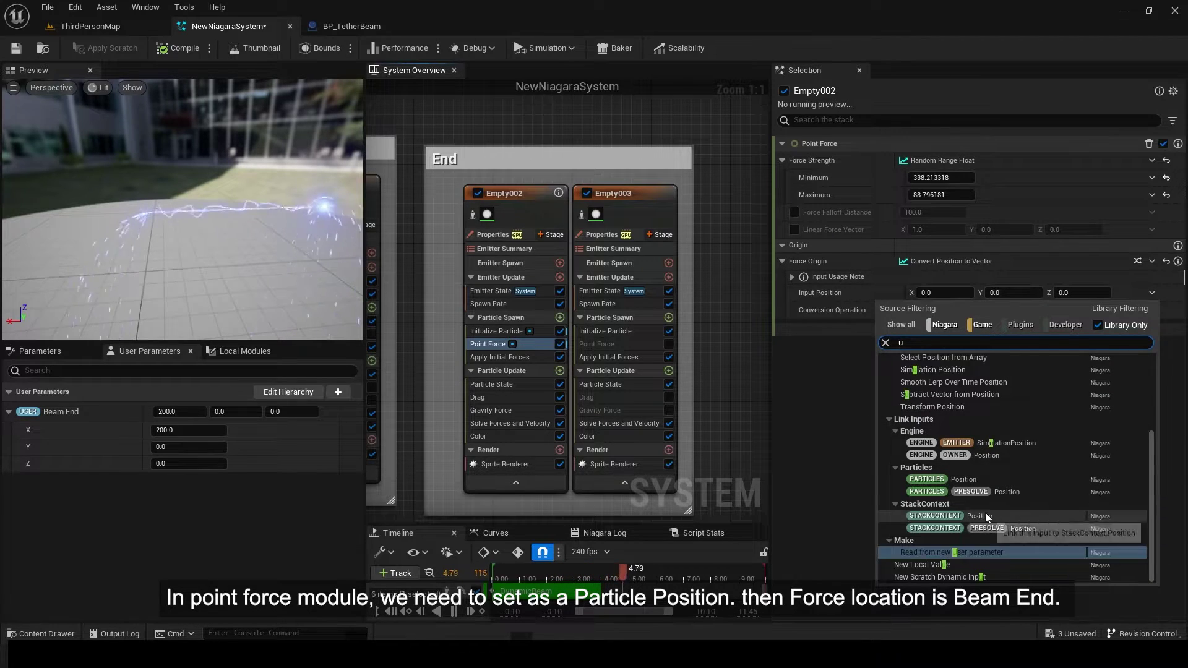
{"action": "scroll", "coordinate": [991, 477], "scroll_direction": "down", "scroll_amount": 5}
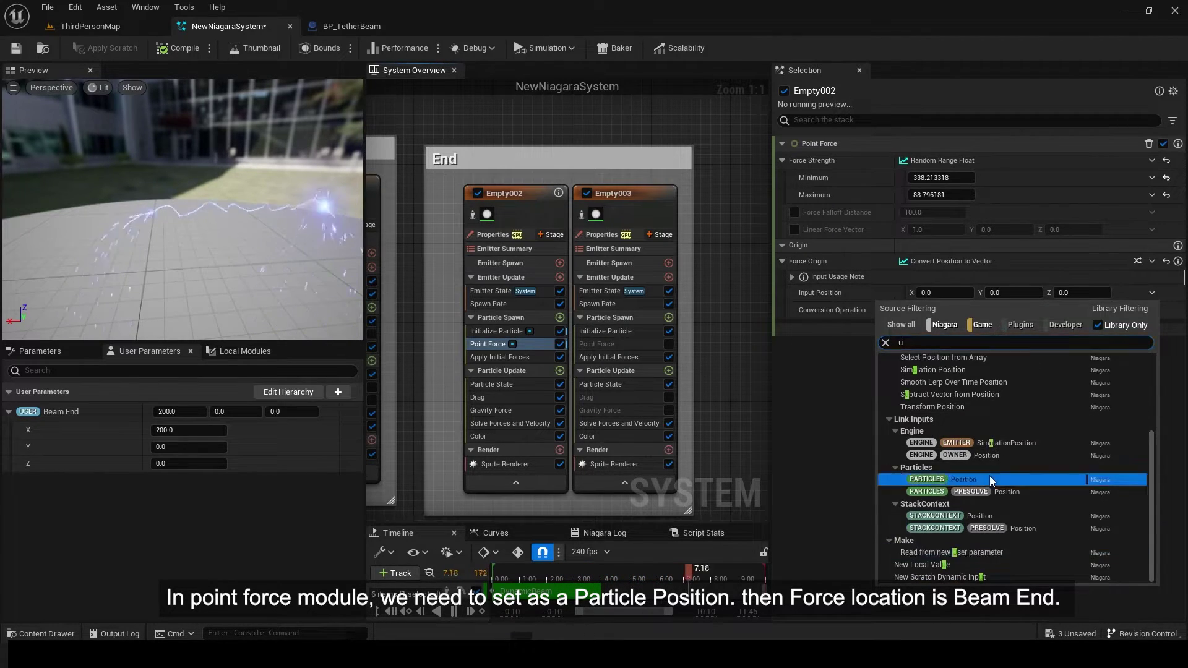
{"action": "left_click", "coordinate": [989, 477]}
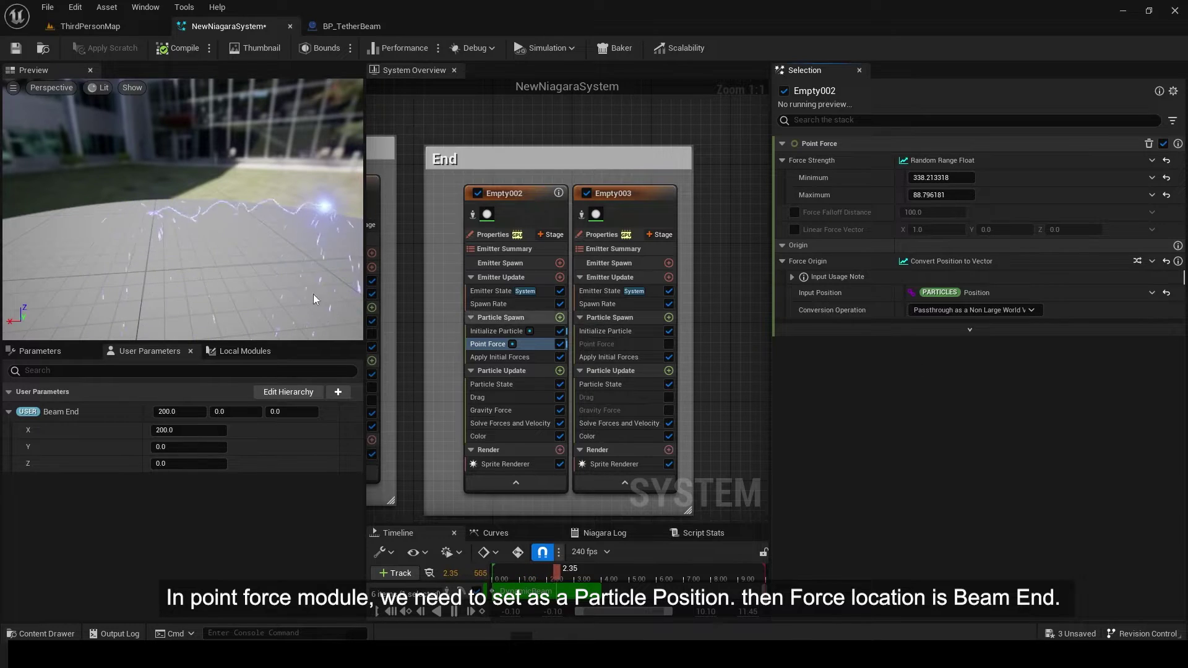
{"action": "left_click_drag", "start_coordinate": [313, 294], "coordinate": [218, 250]}
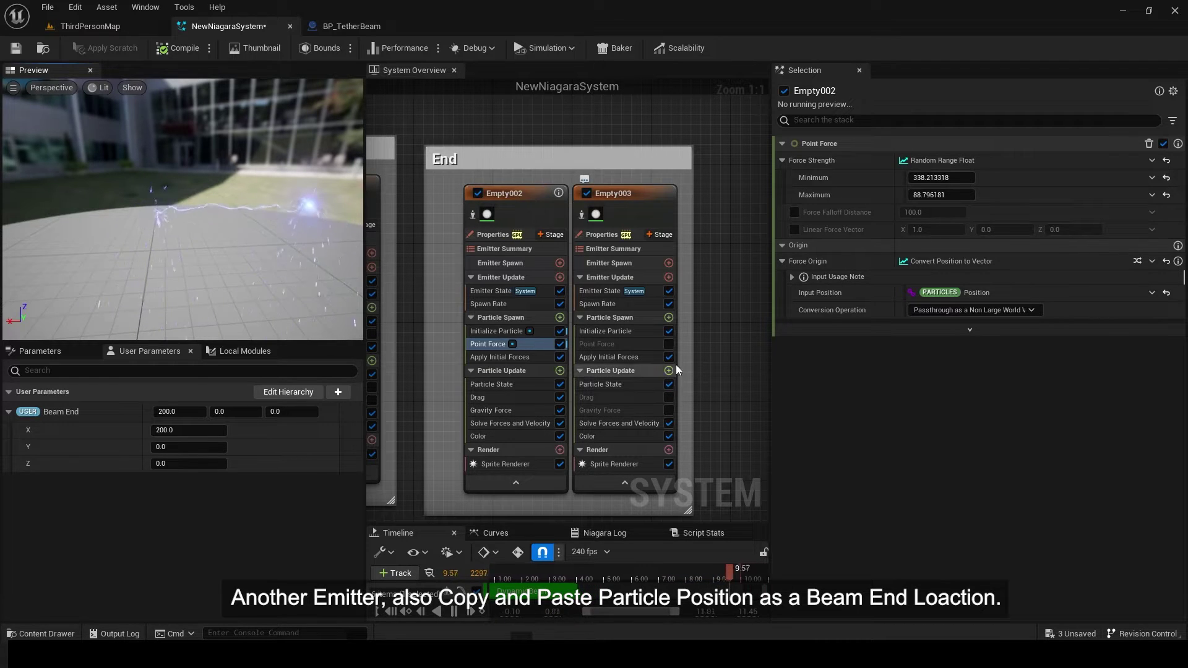
Step: Copy the Position input from Empty002's Initialize Particle module and try to paste it into Empty003's Initialize Particle module
{"action": "right_click_drag", "start_coordinate": [713, 357], "coordinate": [688, 354]}
{"action": "left_click", "coordinate": [485, 331]}
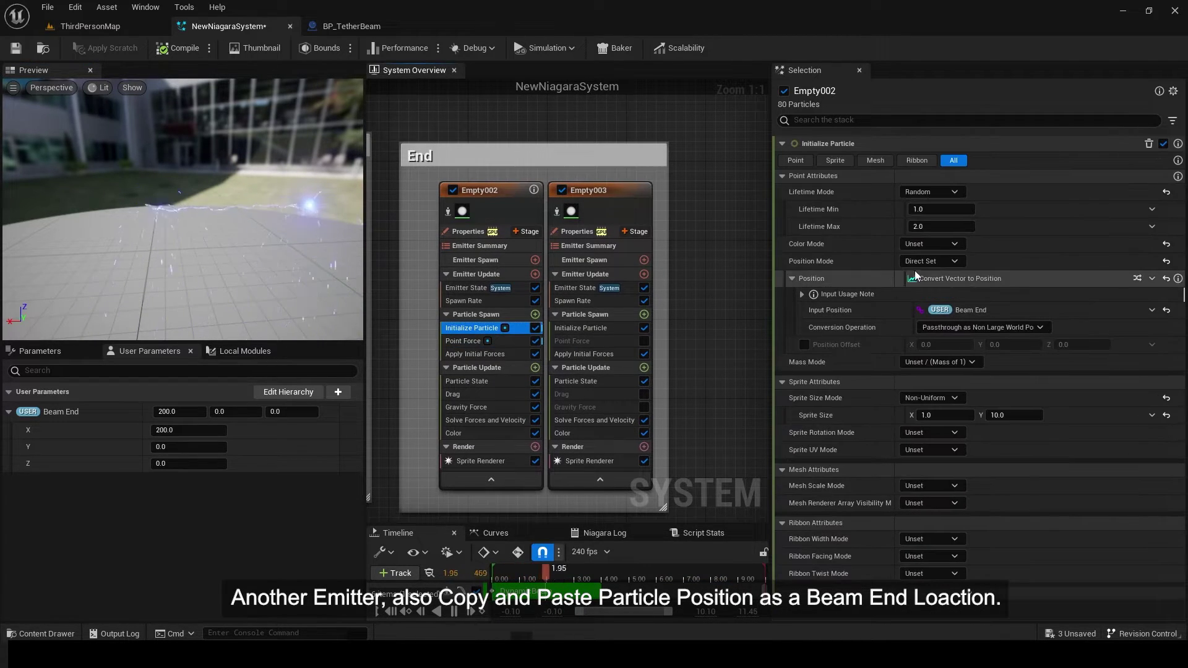
{"action": "left_click", "coordinate": [988, 279]}
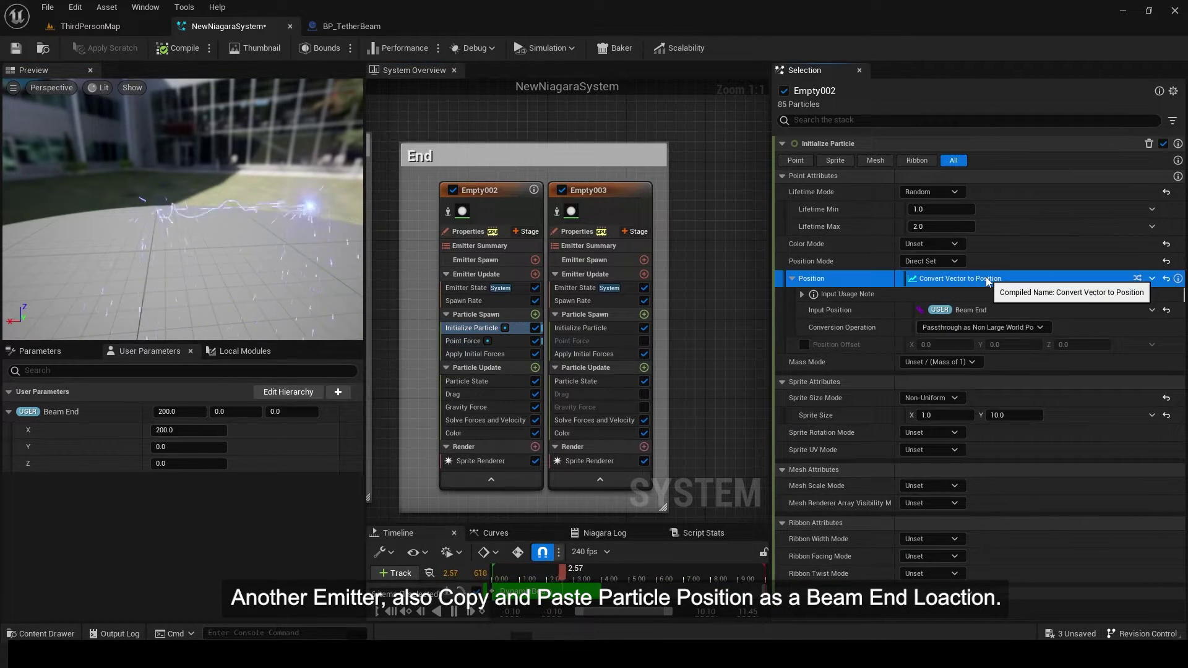
{"action": "left_click", "coordinate": [597, 328]}
{"action": "left_click", "coordinate": [951, 279]}
{"action": "key", "text": "ctrl+v"}
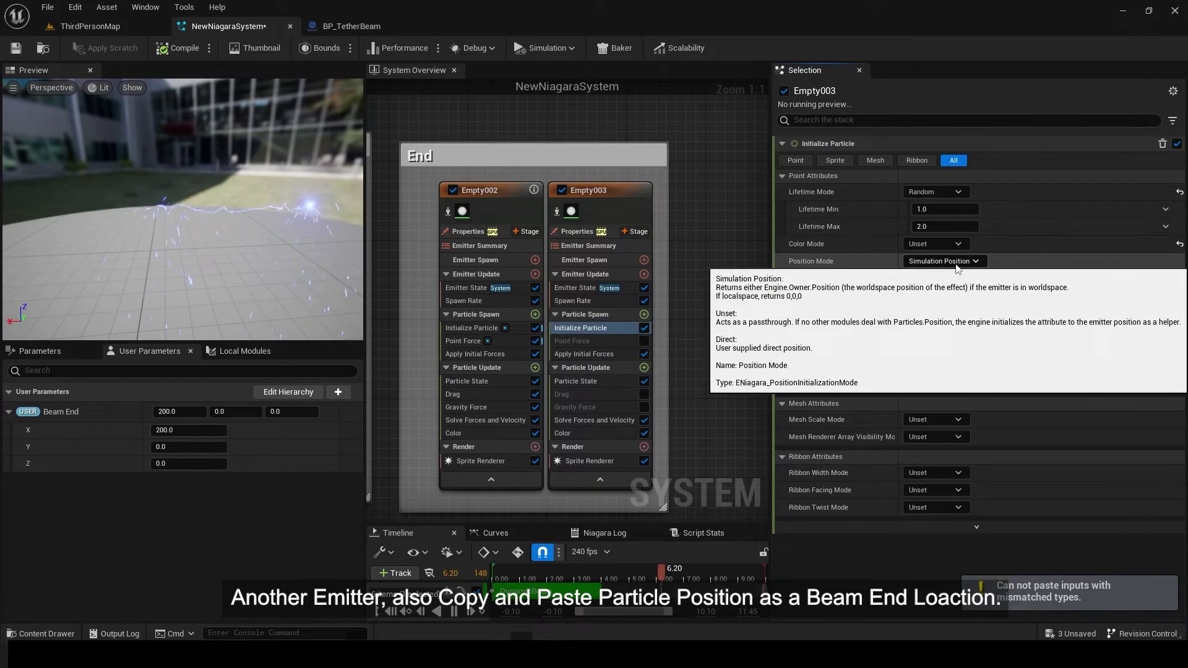
Step: Set Empty003's Position Mode to Direct Set and paste the copied Convert Vector to Position input onto its Position
{"action": "left_click", "coordinate": [957, 261]}
{"action": "left_click", "coordinate": [953, 291]}
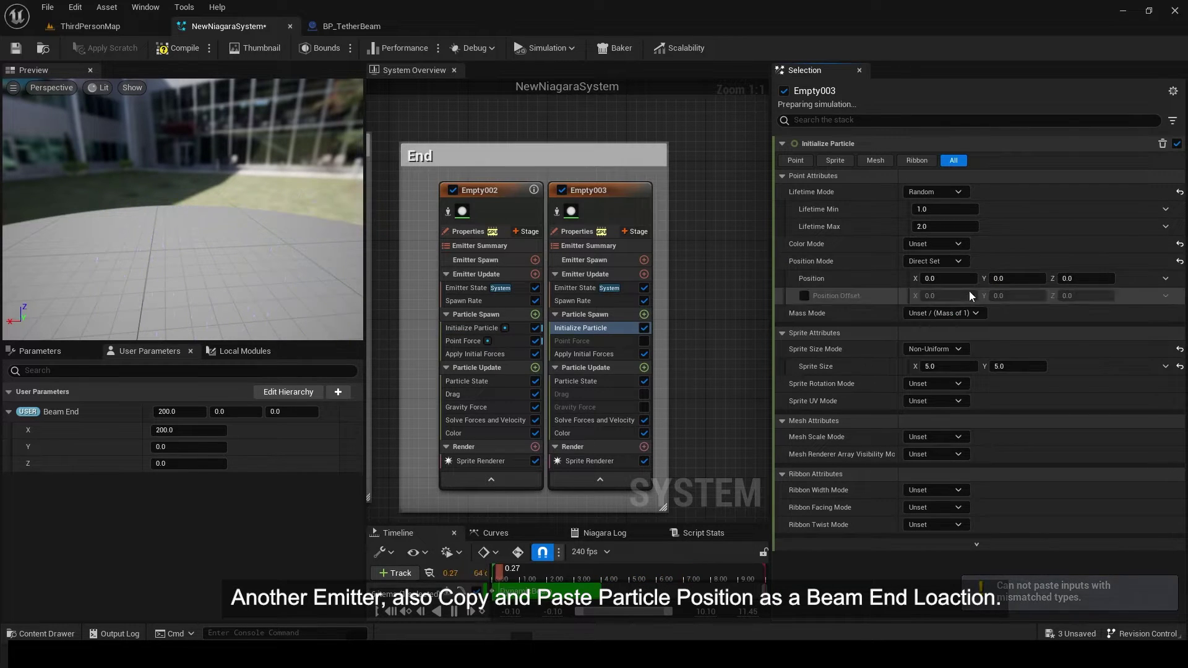
{"action": "left_click", "coordinate": [1030, 264]}
{"action": "left_click", "coordinate": [1126, 280]}
{"action": "key", "text": "ctrl+v"}
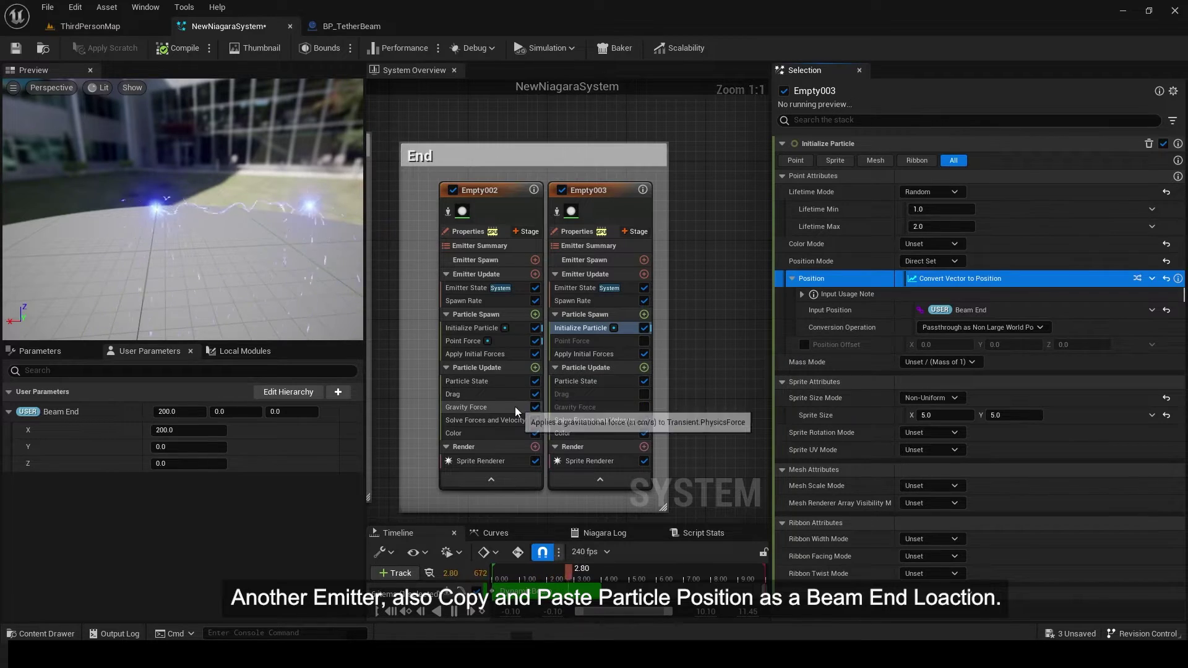
Step: Test the tether in play mode: detach from the player and move BP_TetherBeam's Sphere_End to about X 446, Z -52
{"action": "left_click", "coordinate": [598, 206]}
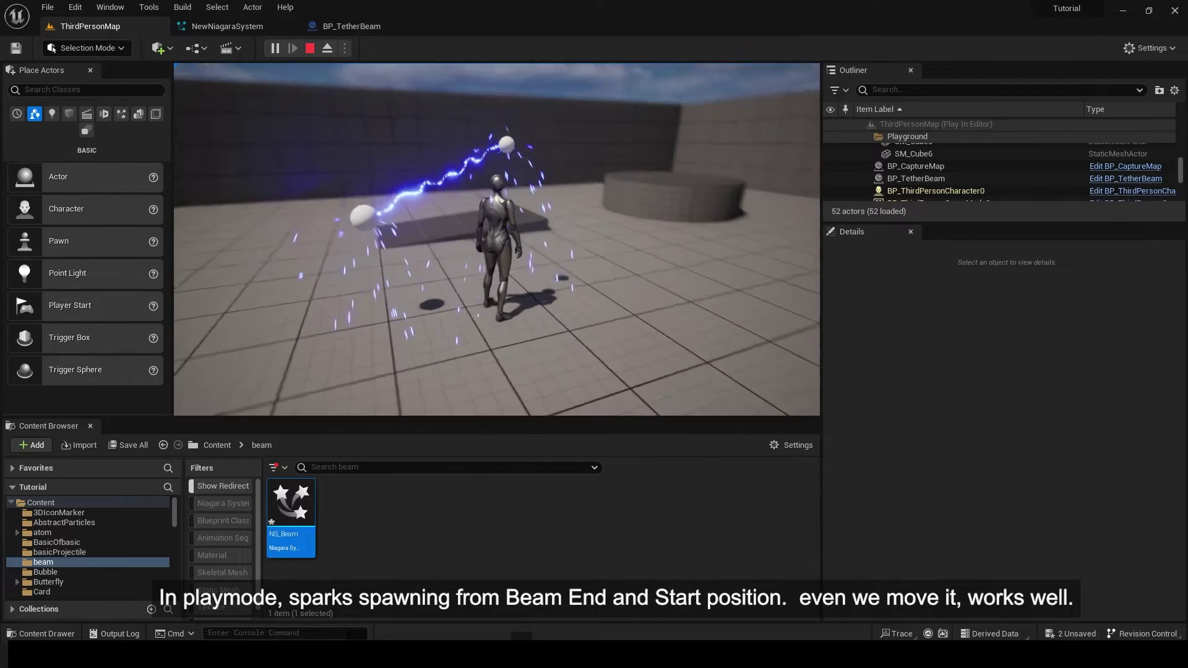
{"action": "key", "text": "F8"}
{"action": "left_click", "coordinate": [481, 181]}
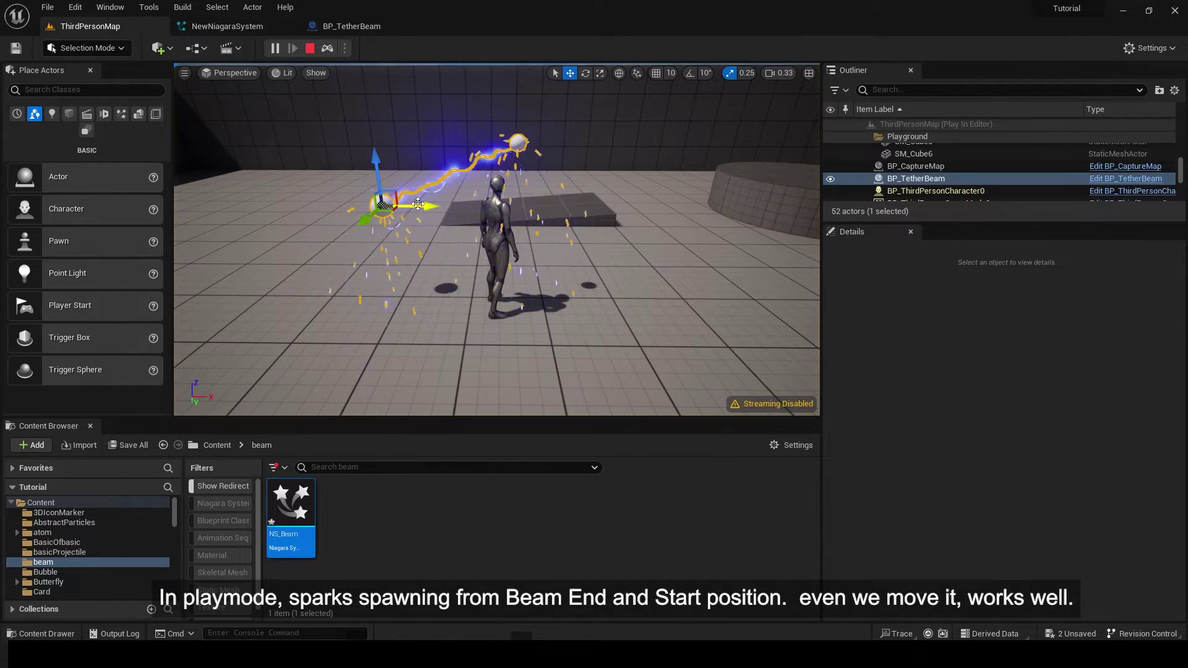
{"action": "left_click", "coordinate": [515, 142]}
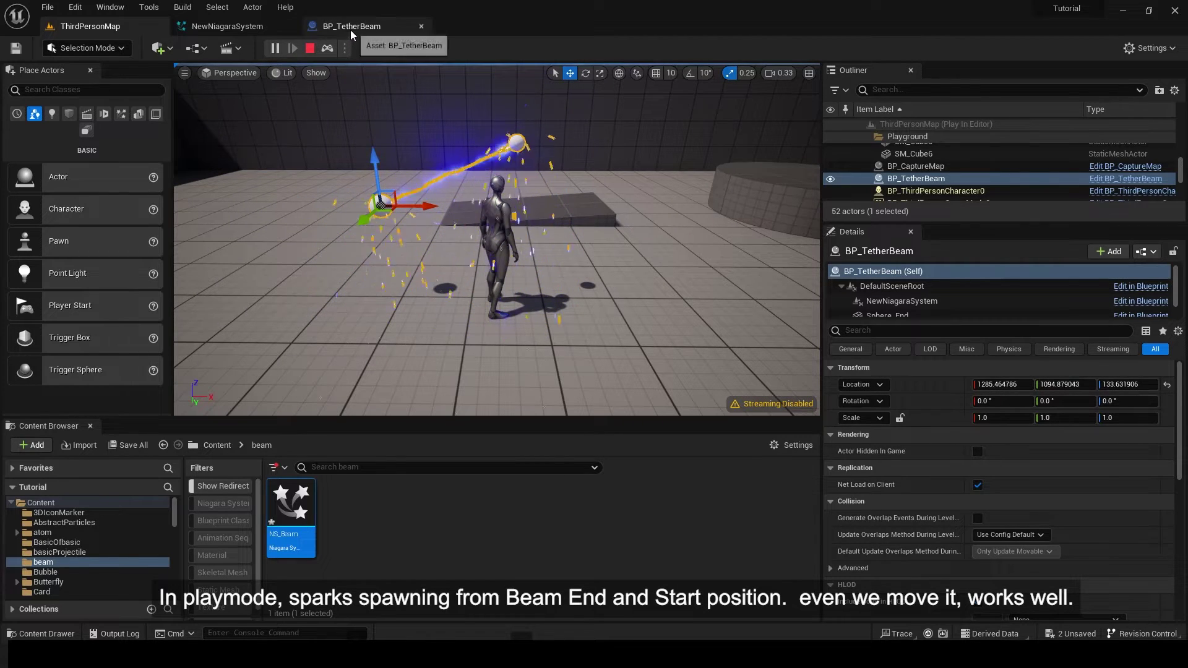
{"action": "left_click", "coordinate": [915, 313]}
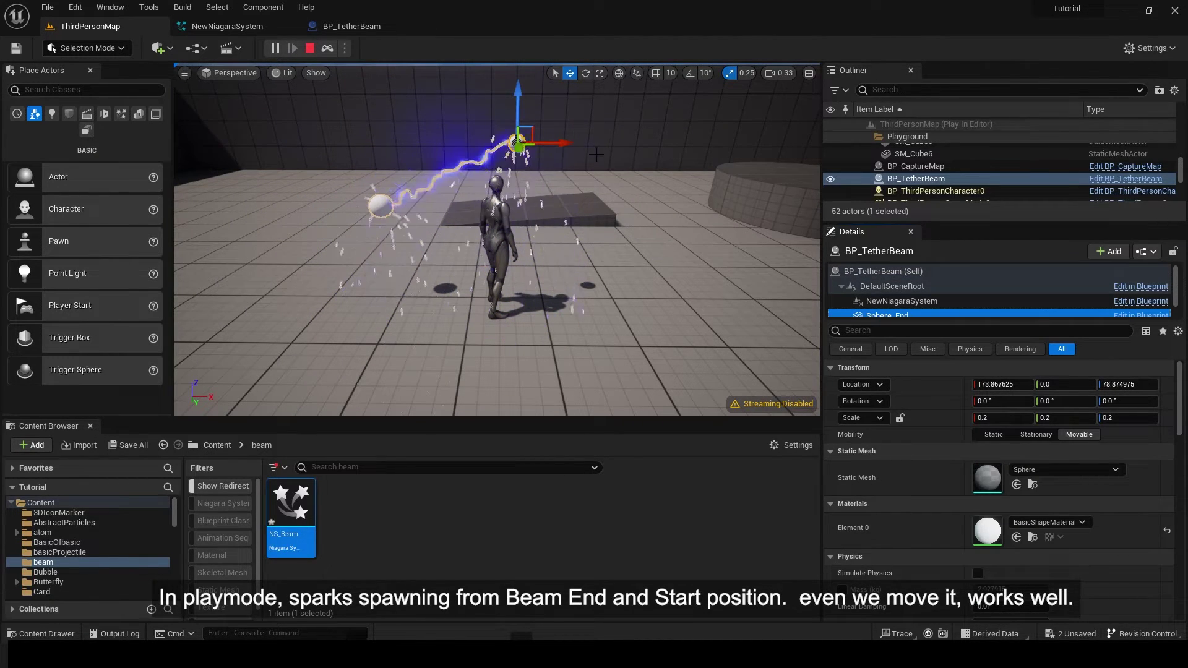
{"action": "left_click_drag", "start_coordinate": [561, 143], "coordinate": [790, 145]}
{"action": "left_click_drag", "start_coordinate": [758, 104], "coordinate": [726, 211]}
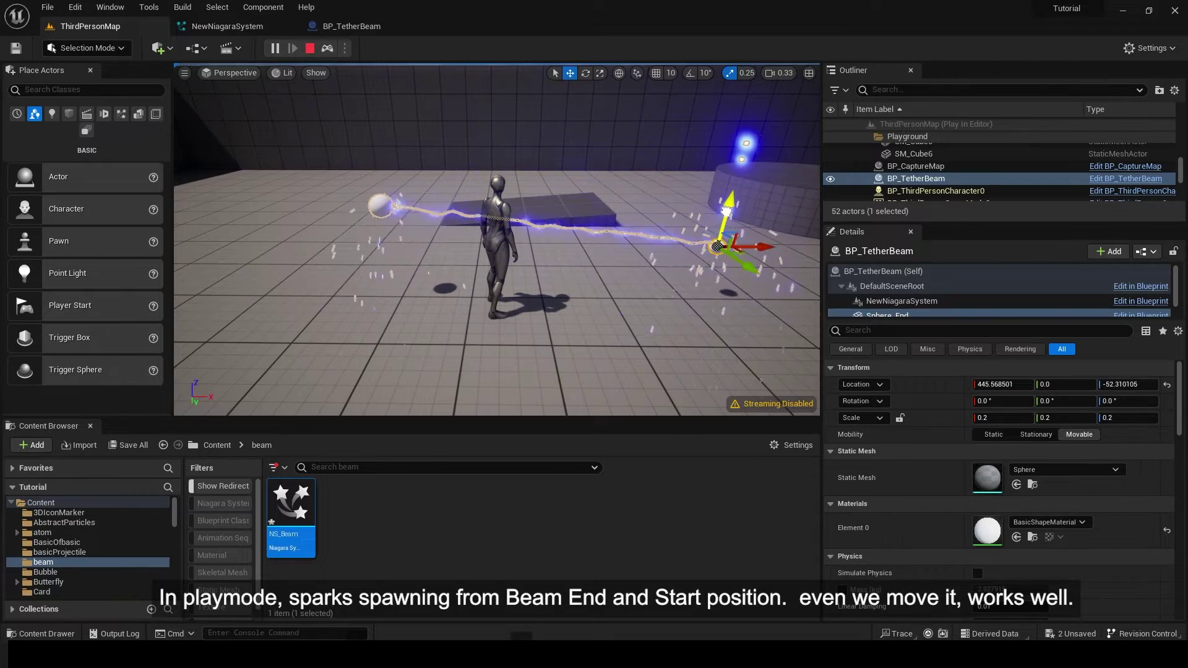
{"action": "left_click", "coordinate": [676, 203]}
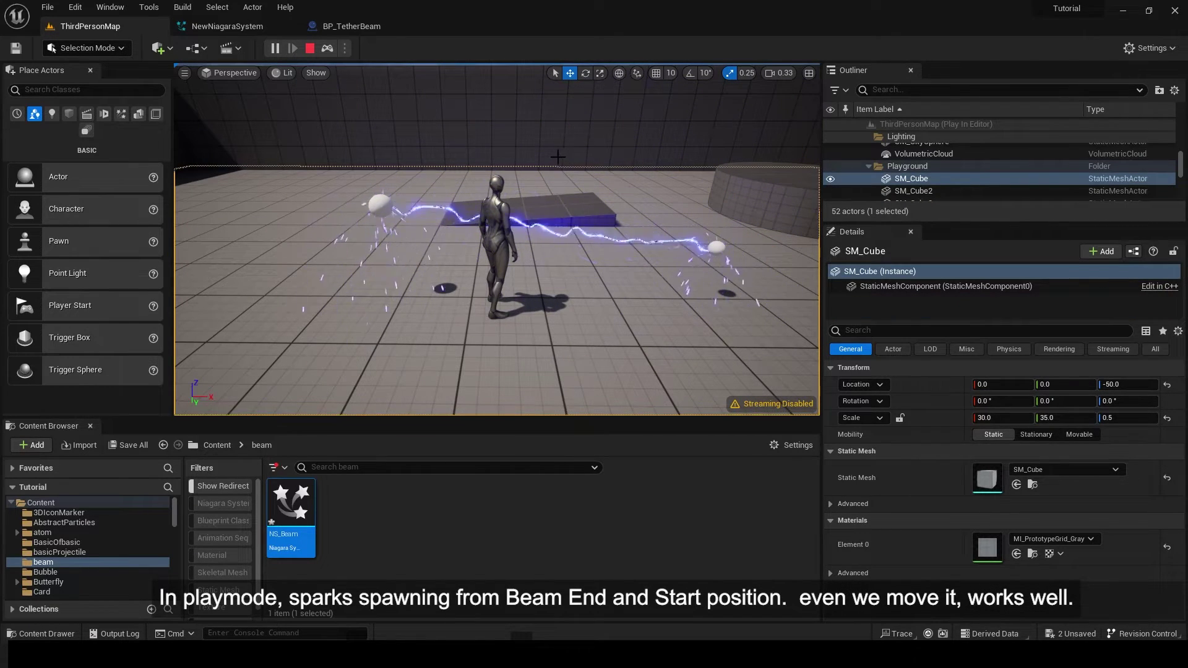
Step: Set Lifetime Min and Lifetime Max to 0.1 in the Initialize Particle module of NewNiagaraSystem's Empty003 emitter
{"action": "left_click", "coordinate": [273, 27]}
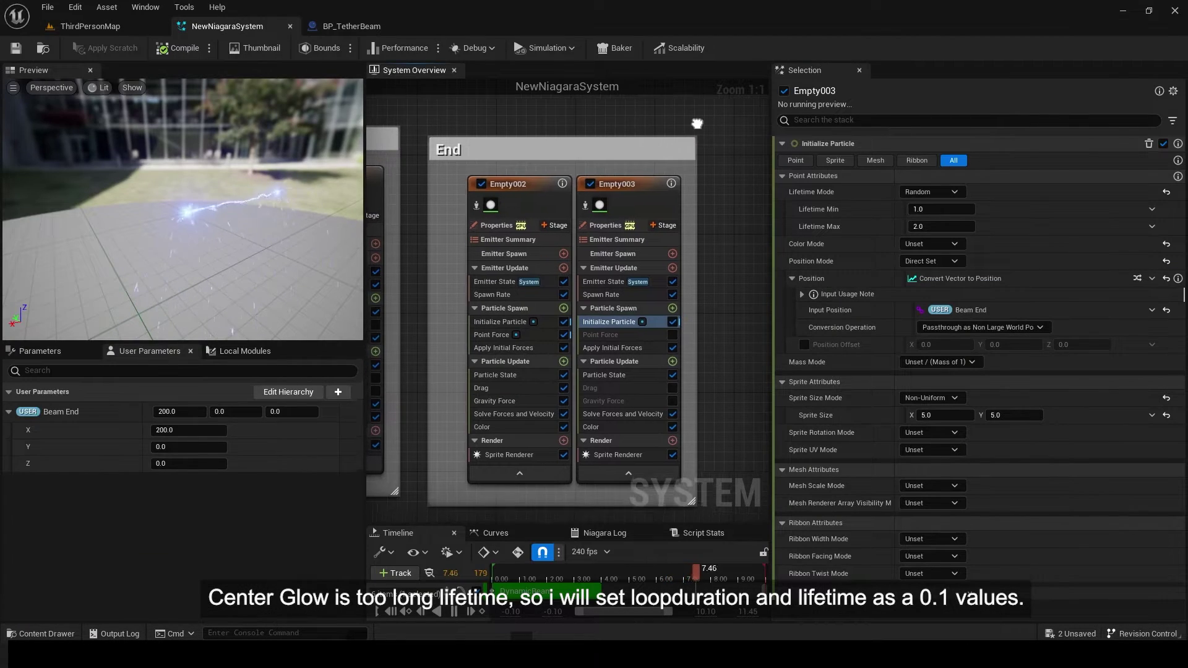
{"action": "left_click", "coordinate": [600, 336]}
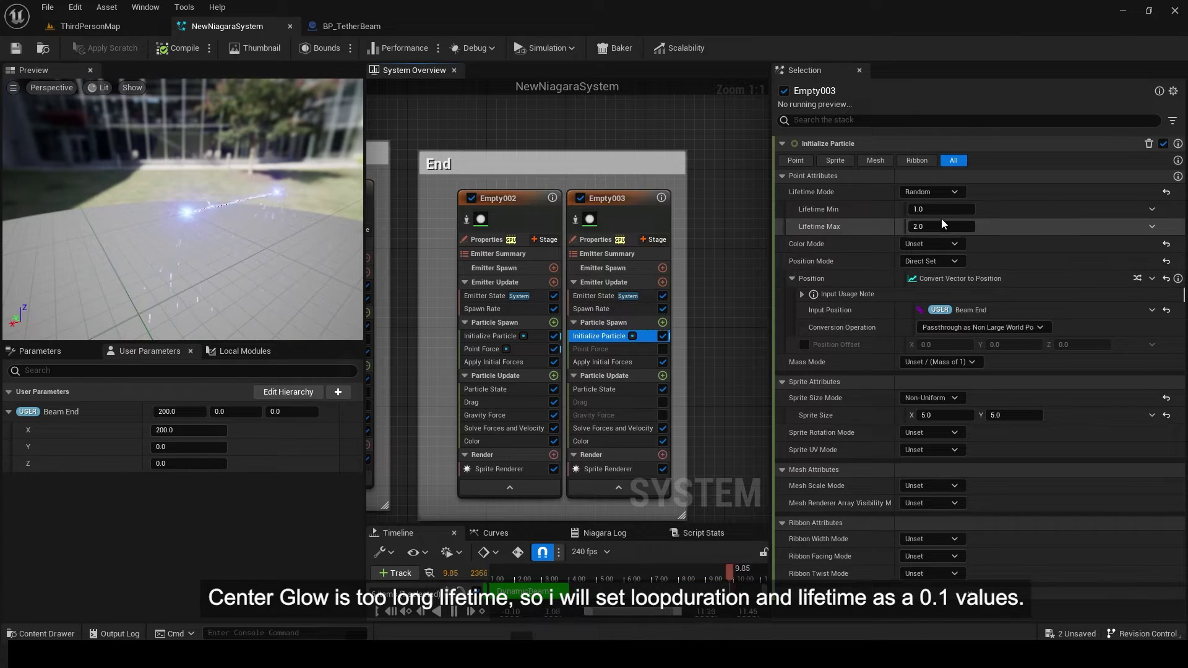
{"action": "left_click", "coordinate": [937, 217]}
{"action": "left_click", "coordinate": [930, 229]}
{"action": "type", "text": "0.1"}
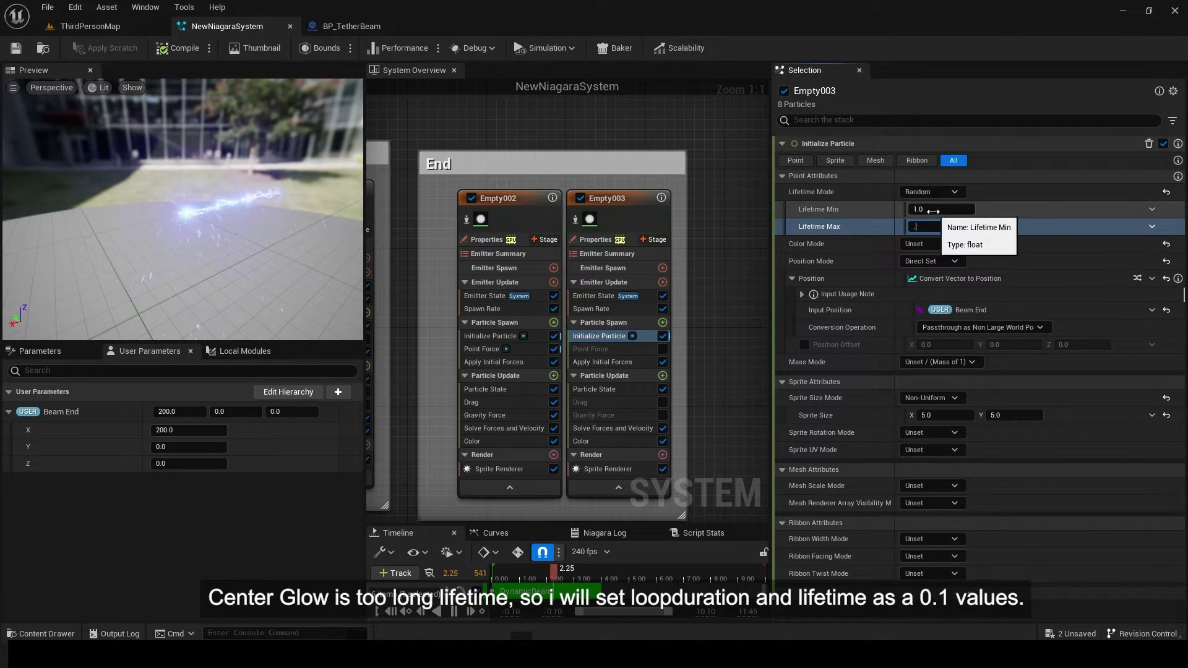
{"action": "left_click", "coordinate": [933, 211]}
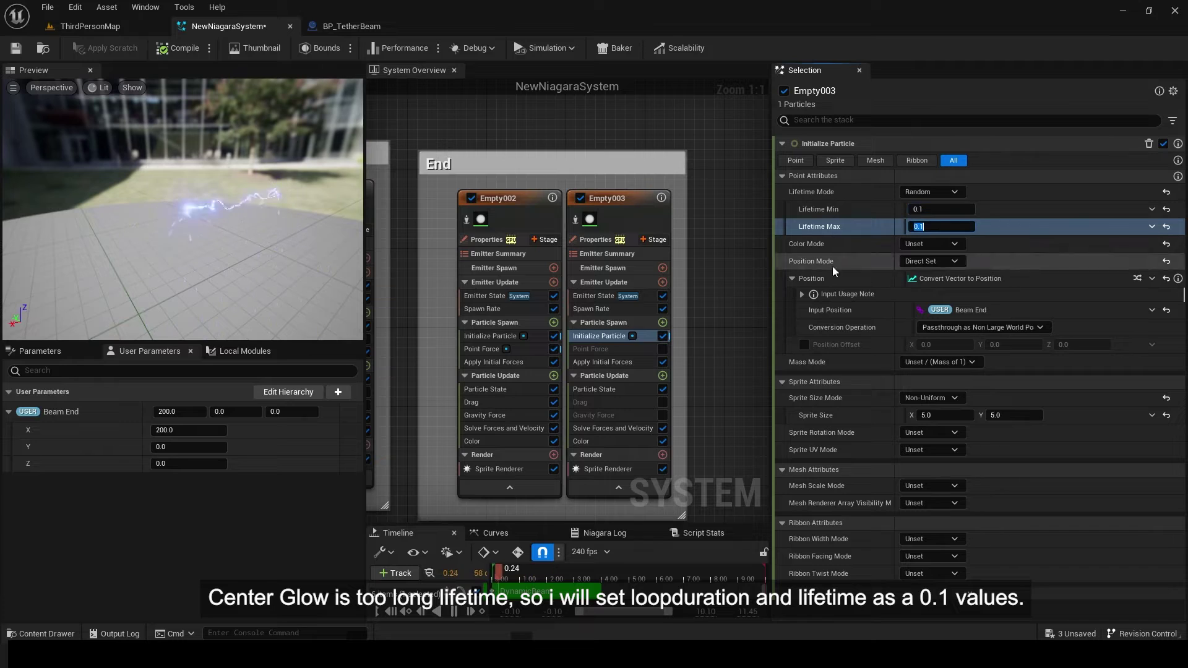
Step: Set Empty003's Emitter State to the Self life cycle mode with a Loop Duration of 0.1
{"action": "left_click", "coordinate": [643, 296]}
{"action": "left_click", "coordinate": [937, 195]}
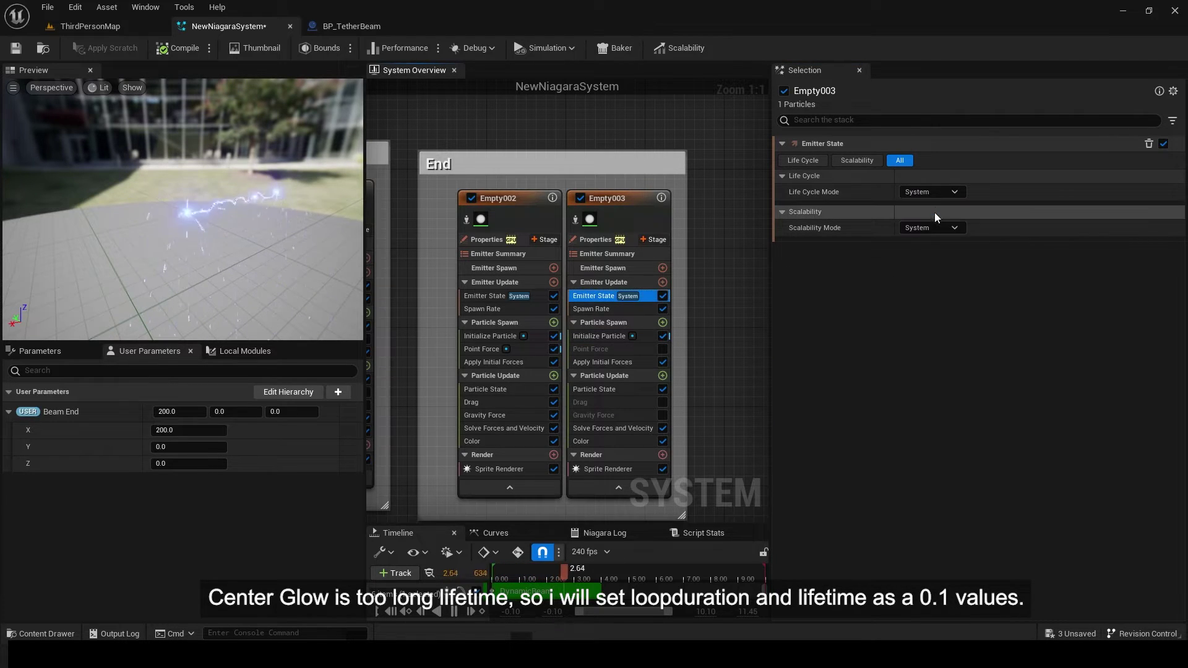
{"action": "left_click", "coordinate": [922, 222]}
{"action": "left_click", "coordinate": [928, 244]}
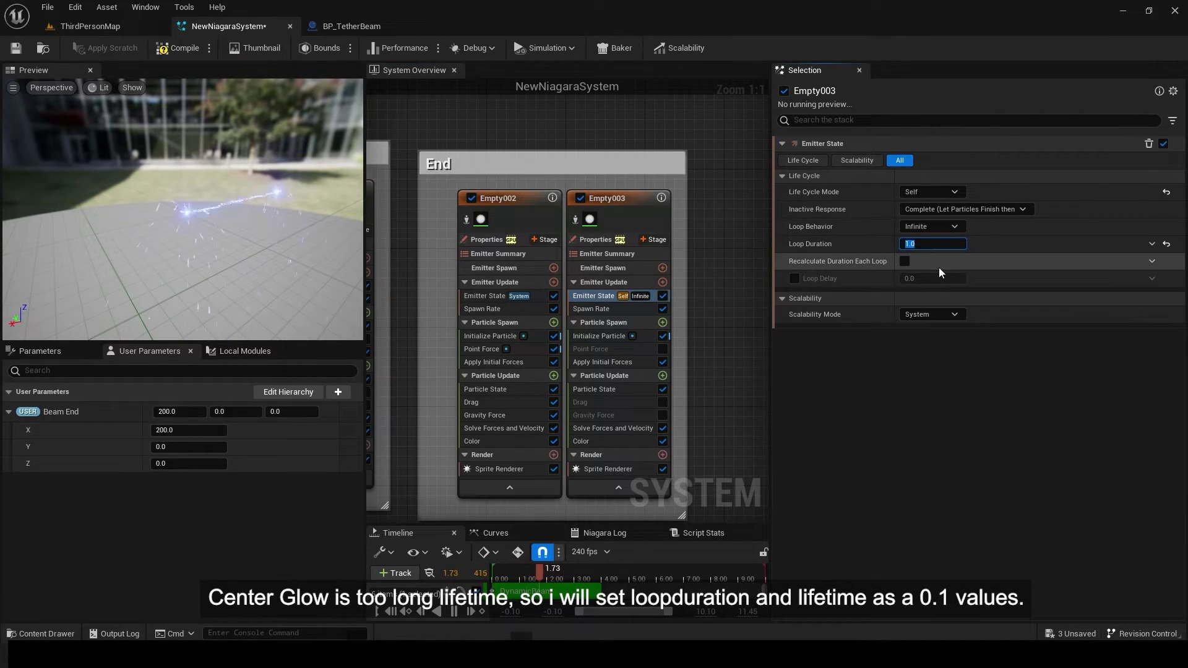
{"action": "type", "text": ".0.1"}
{"action": "key", "text": "Return"}
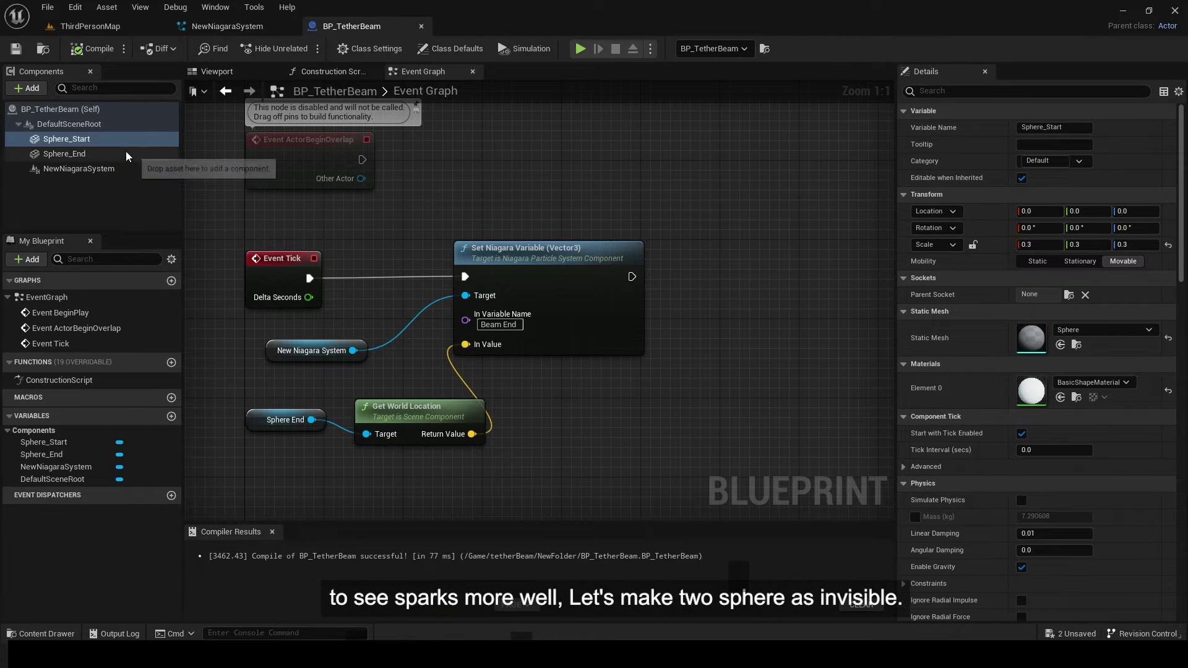
Step: Enable Hidden in Game for both the Sphere_Start and Sphere_End components in BP_TetherBeam
{"action": "scroll", "coordinate": [1007, 450], "scroll_direction": "down", "scroll_amount": 10}
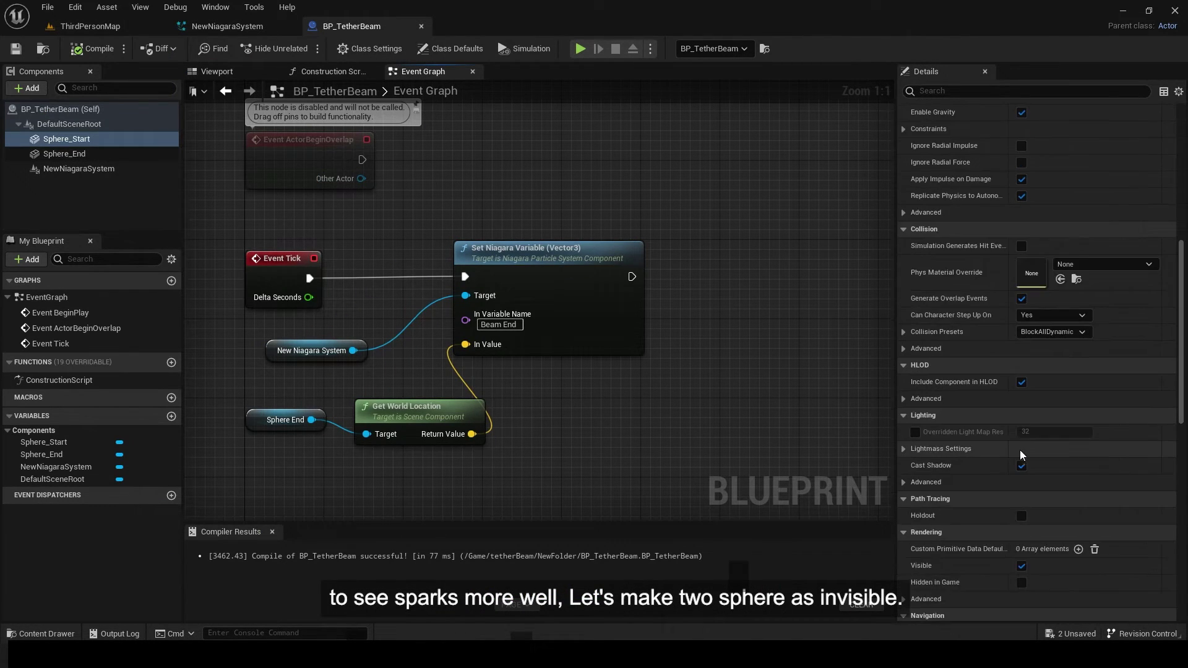
{"action": "scroll", "coordinate": [977, 448], "scroll_direction": "down", "scroll_amount": 3}
{"action": "left_click", "coordinate": [1022, 428]}
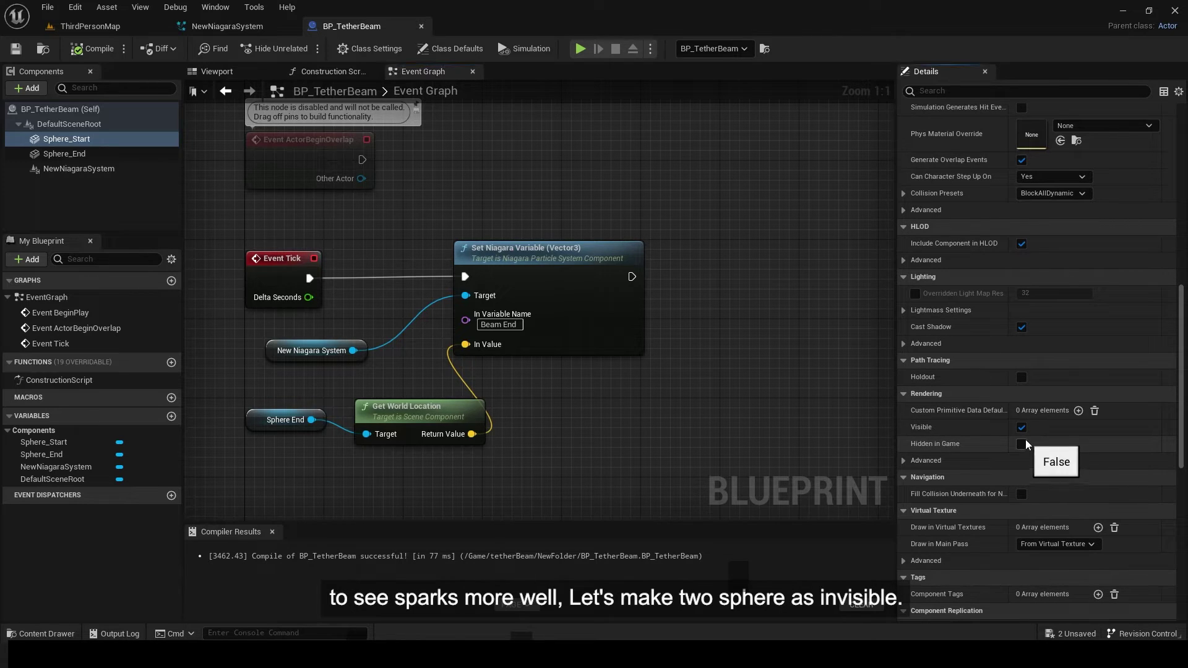
{"action": "left_click", "coordinate": [1025, 443]}
{"action": "left_click", "coordinate": [64, 154]}
{"action": "left_click", "coordinate": [1022, 444]}
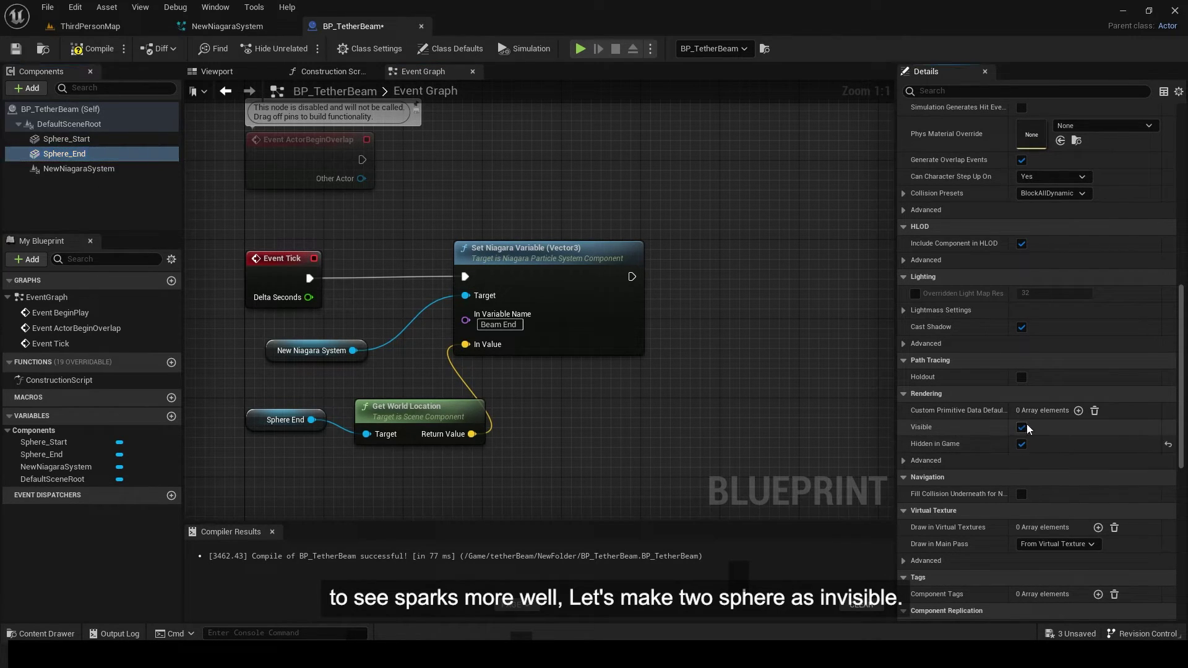
Step: Play ThirdPersonMap, detach from the player, and select BP_TetherBeam's Sphere_End to check the beam in a full-screen viewport
{"action": "left_click", "coordinate": [125, 28]}
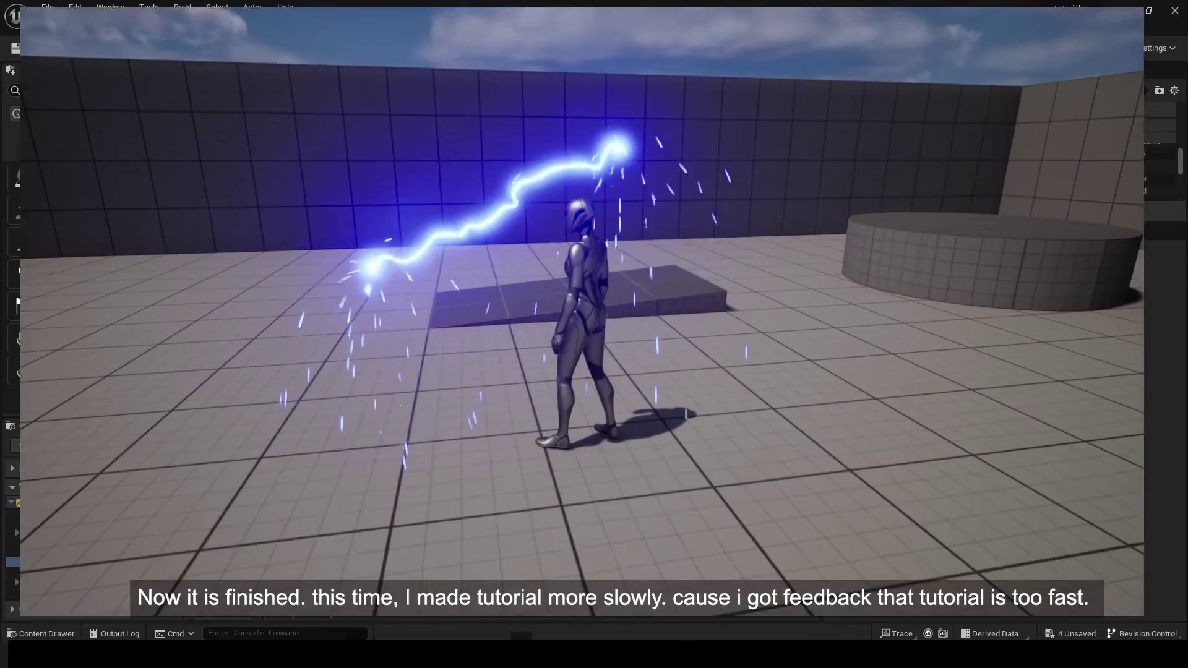
{"action": "key", "text": "Escape"}
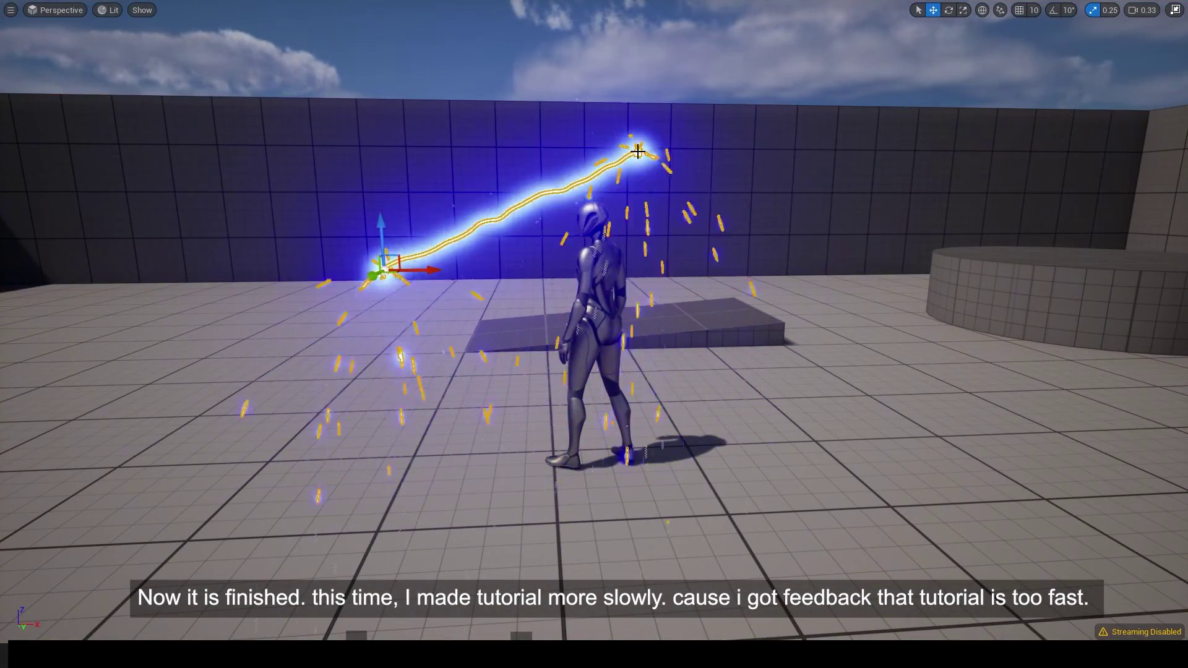
{"action": "key", "text": "F11"}
{"action": "left_click", "coordinate": [962, 300]}
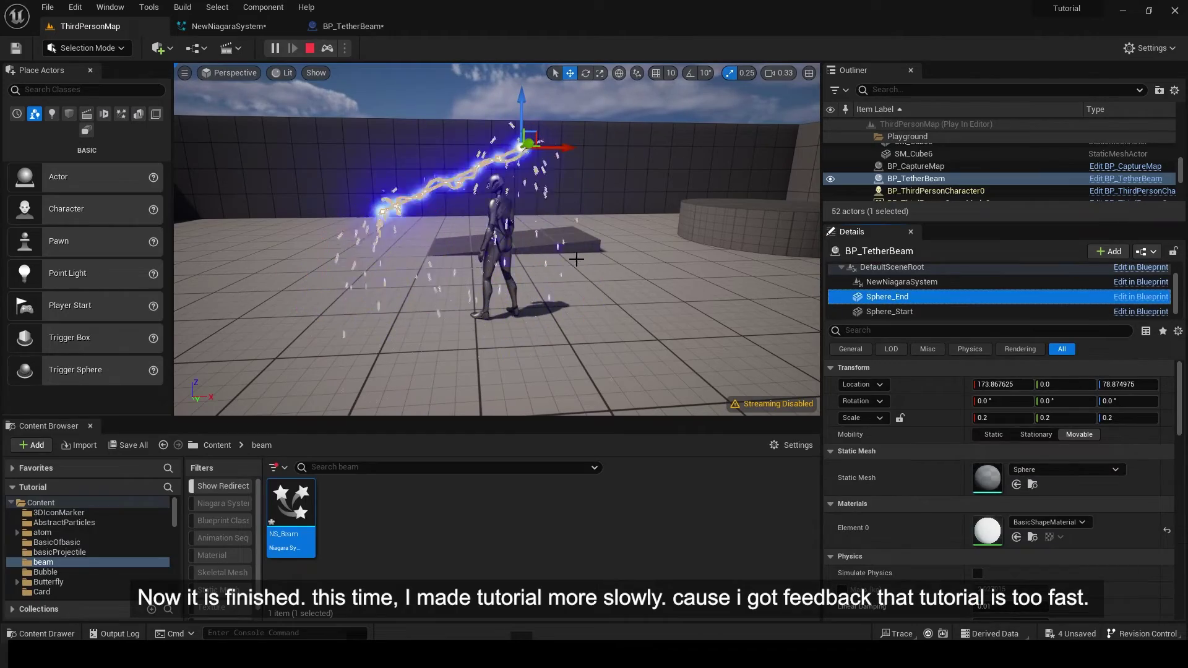
{"action": "key", "text": "F11"}
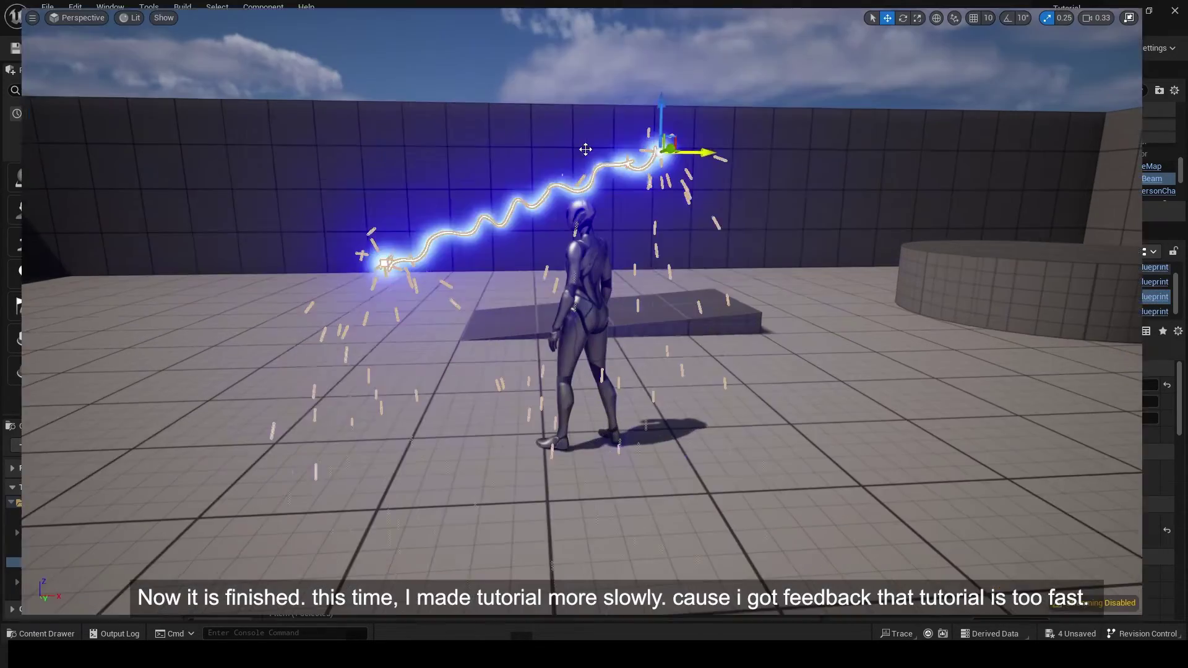